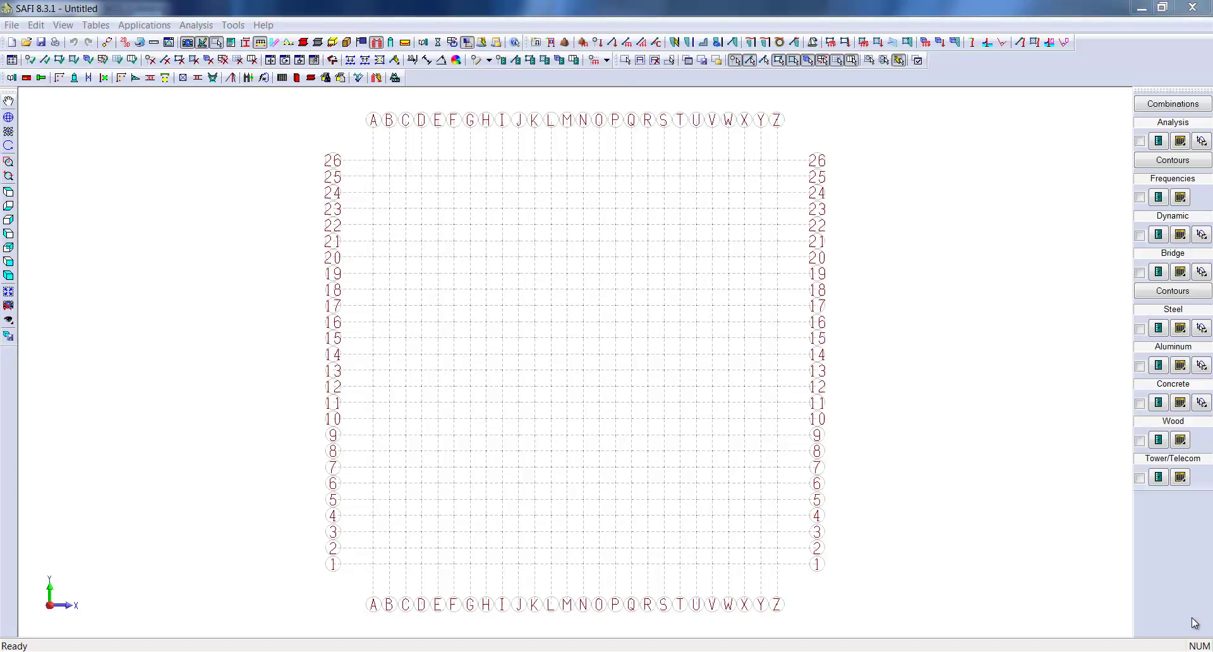
# Step: Set the grid plane to X-Z and delete the surplus X grid lines E through Z
pyautogui.doubleClick(209, 132)
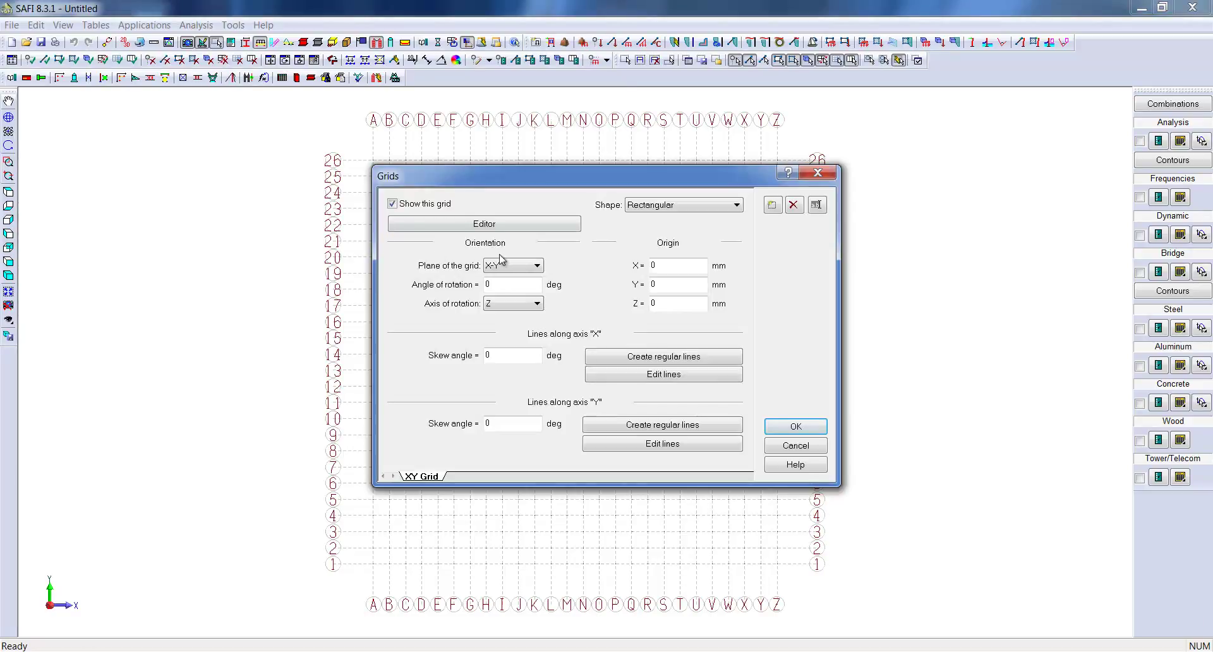
pyautogui.click(524, 266)
pyautogui.click(639, 374)
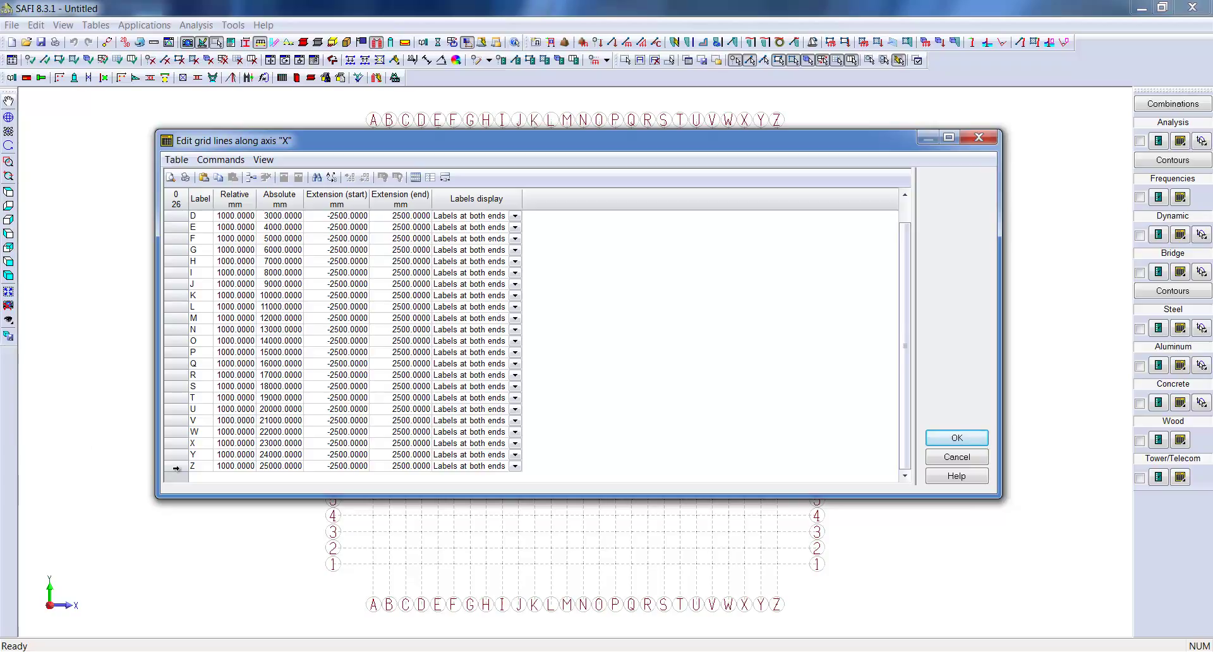
pyautogui.moveTo(176, 467); pyautogui.dragTo(174, 230)
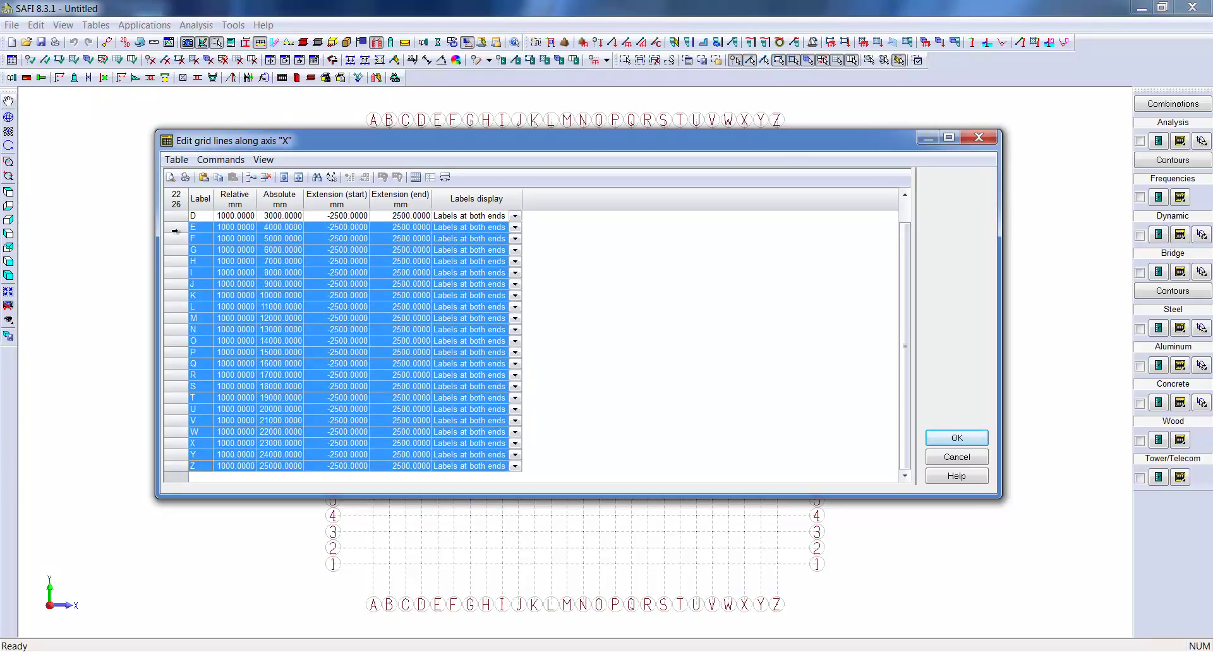
pyautogui.press('Delete')
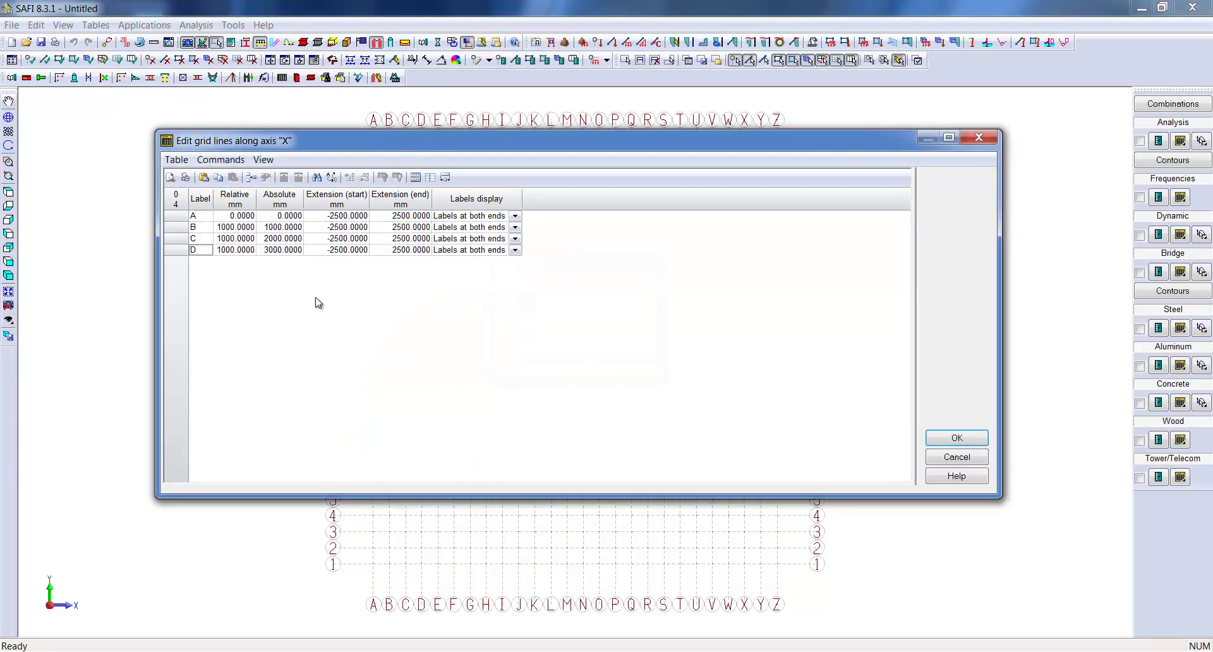
# Step: Set the relative spacings of lines B, C and D to 10000, 15000 and 10000 mm
pyautogui.doubleClick(234, 228)
pyautogui.write('10')
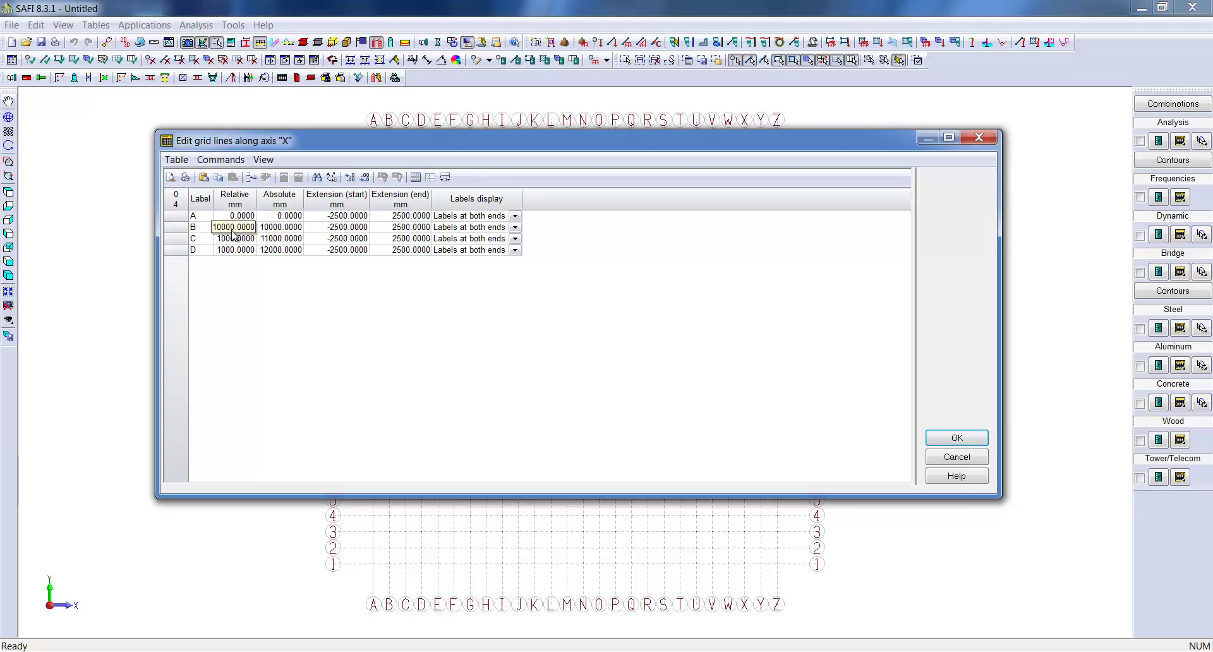
pyautogui.press('Return')
pyautogui.doubleClick(234, 239)
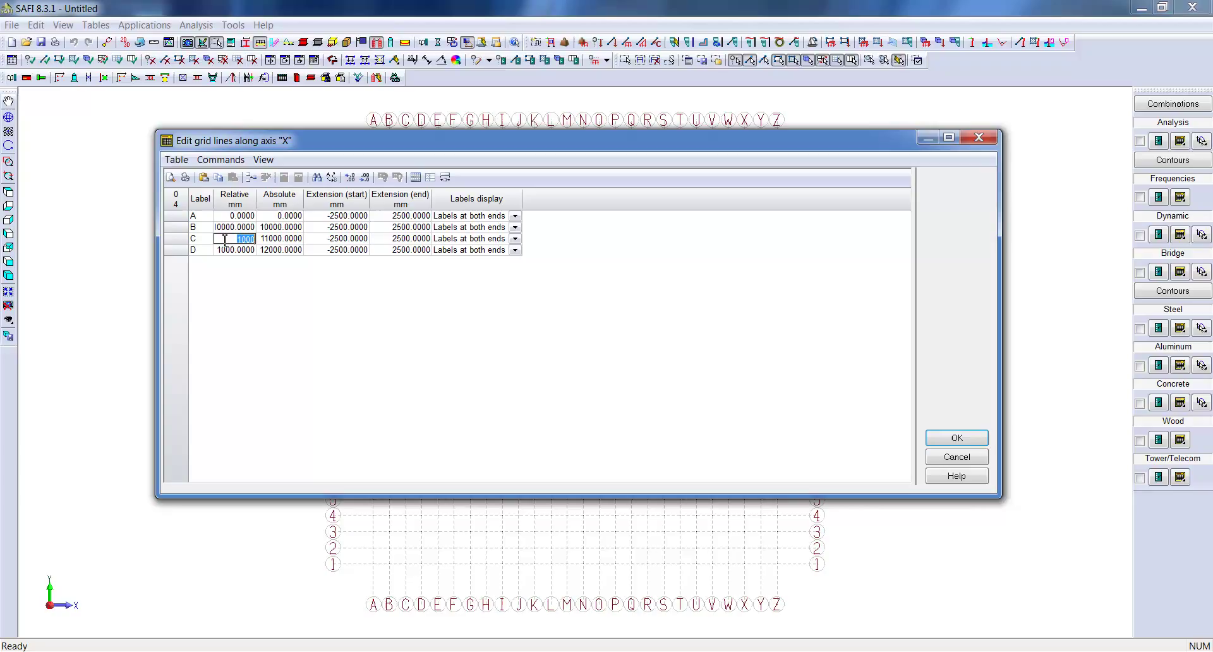
pyautogui.write('1')
pyautogui.press('Return')
pyautogui.doubleClick(232, 251)
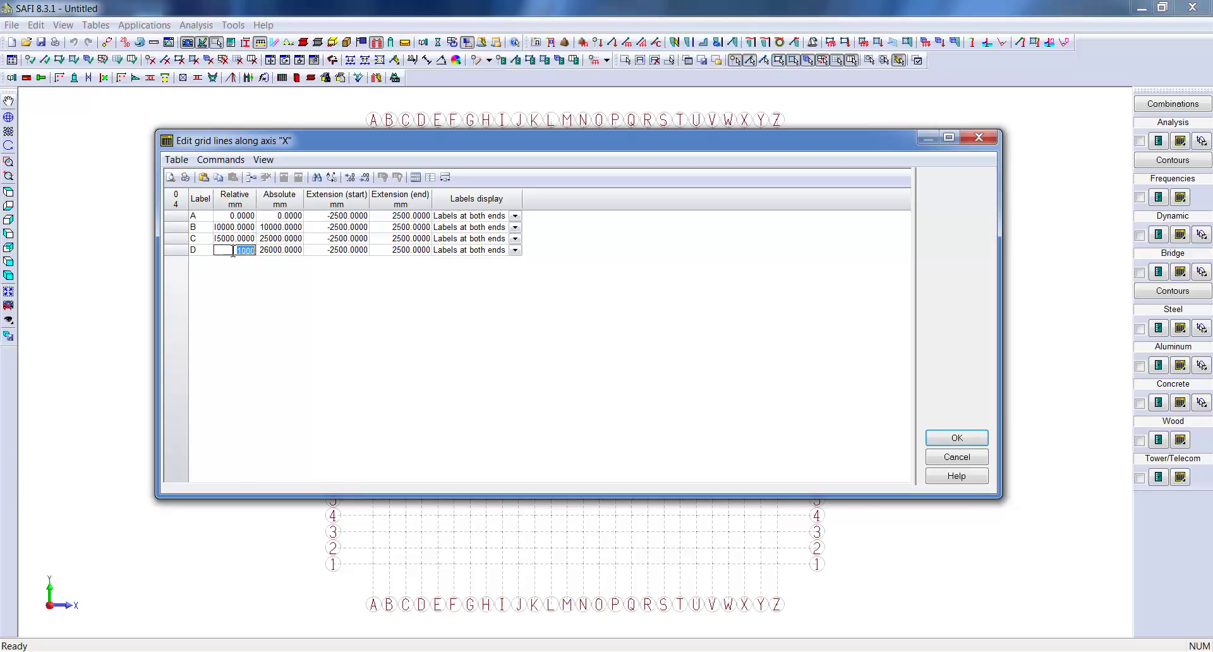
pyautogui.write('10000')
pyautogui.press('Return')
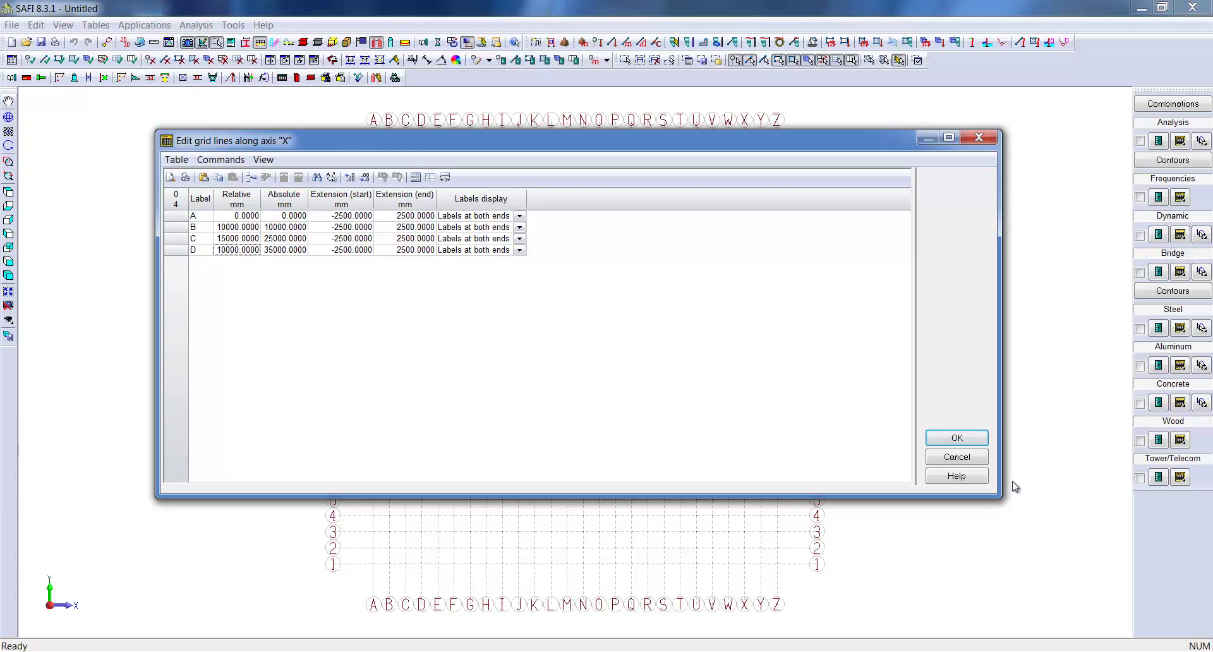
# Step: Delete Z grid lines 2 through 26, keeping only line 1, and apply the grid
pyautogui.click(957, 438)
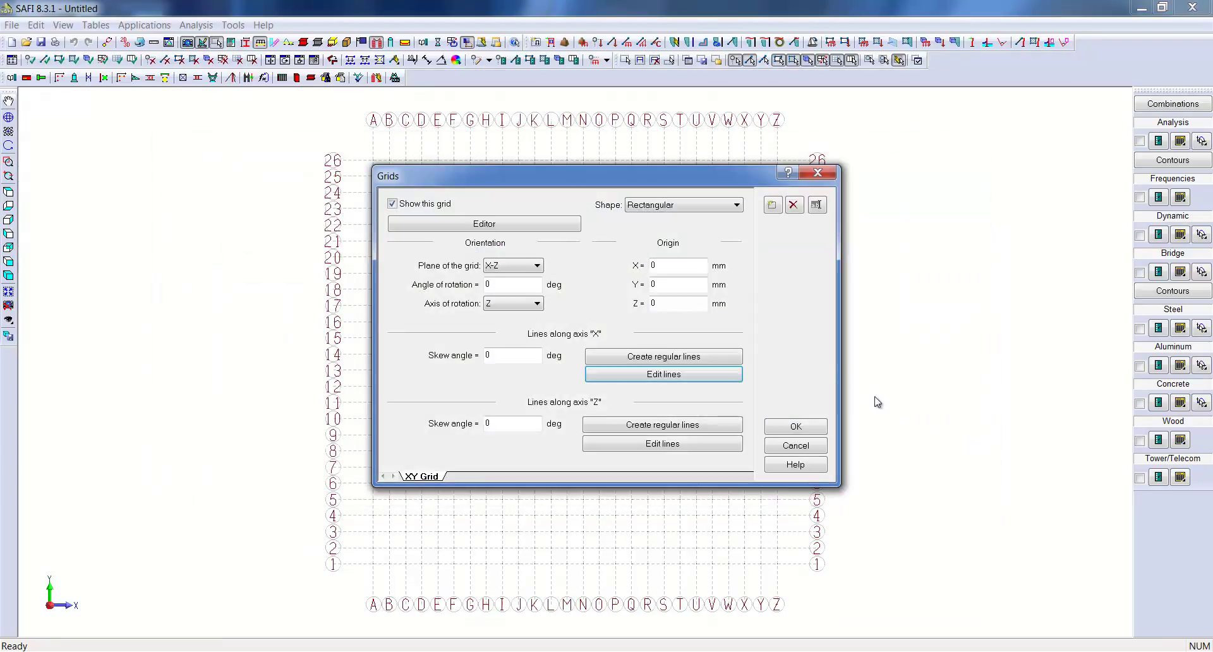
pyautogui.click(633, 446)
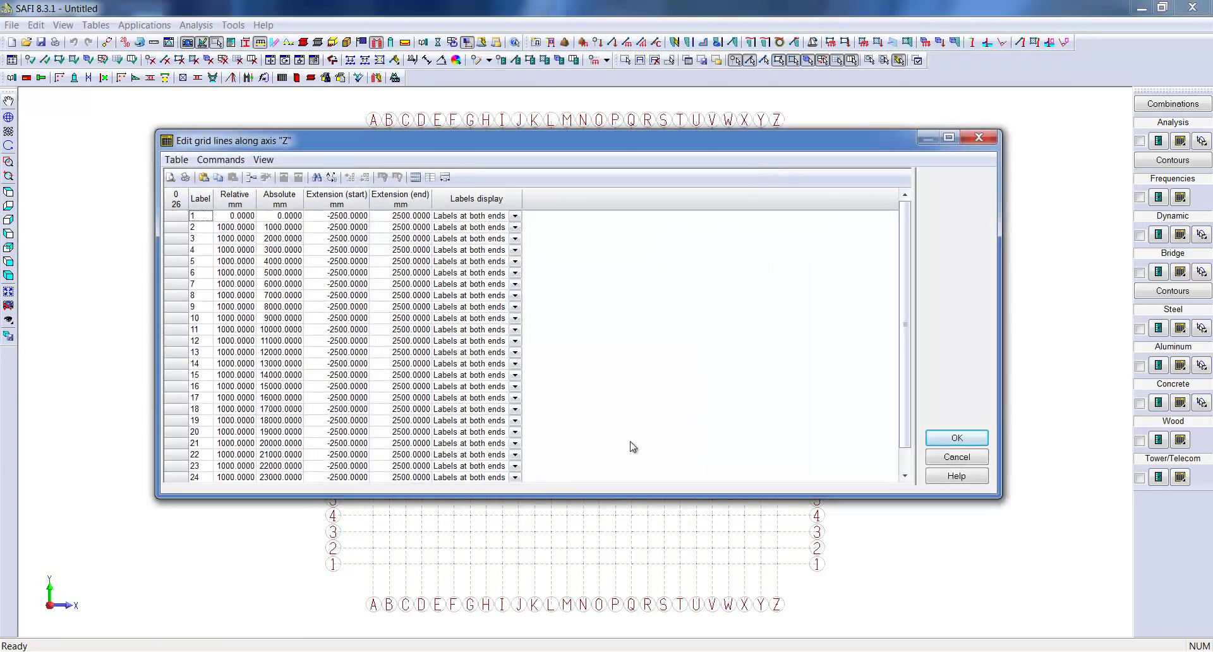
pyautogui.moveTo(177, 231); pyautogui.dragTo(156, 494)
pyautogui.press('Delete')
pyautogui.press('Return')
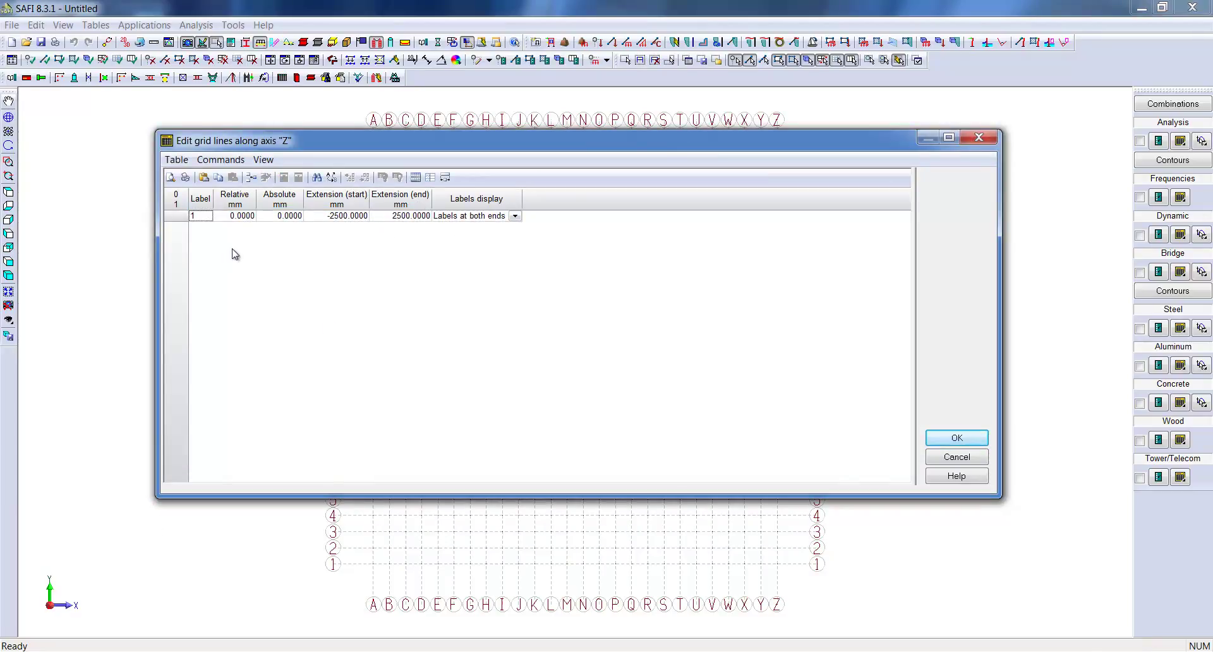
pyautogui.click(957, 439)
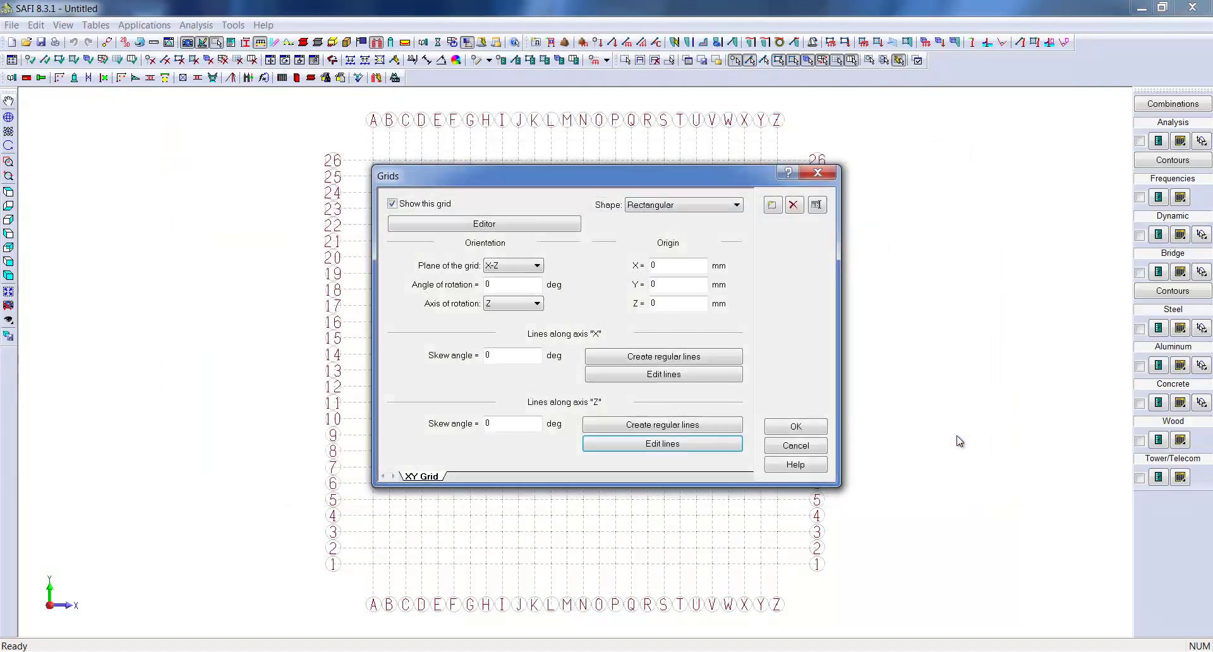
pyautogui.click(796, 427)
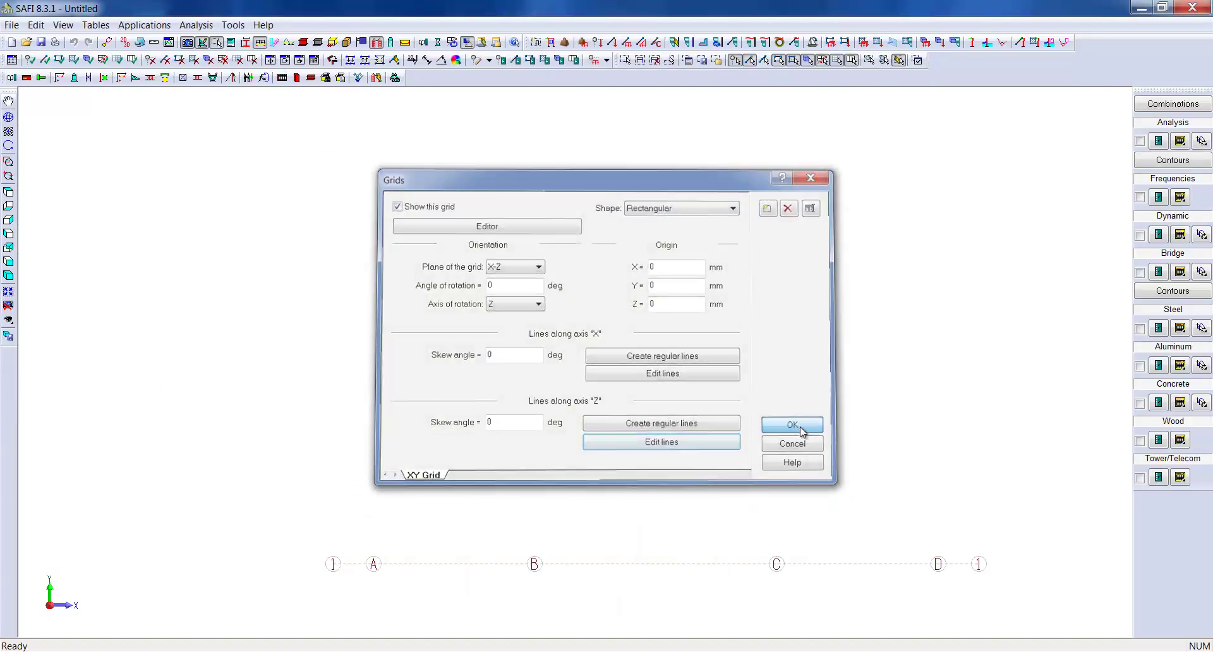
# Step: In an oblique 3-D view, draw a beam along line 1 from A to D through B and C
pyautogui.moveTo(798, 354); pyautogui.dragTo(929, 473, button='middle')
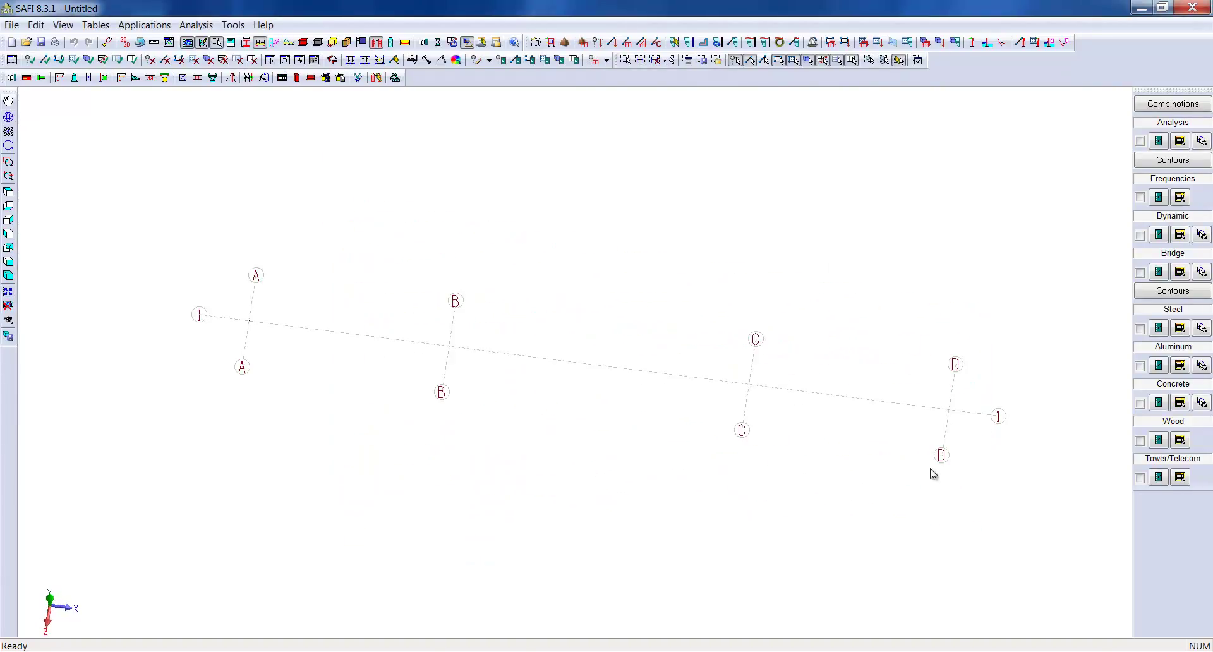
pyautogui.moveTo(865, 505); pyautogui.dragTo(969, 575, button='middle')
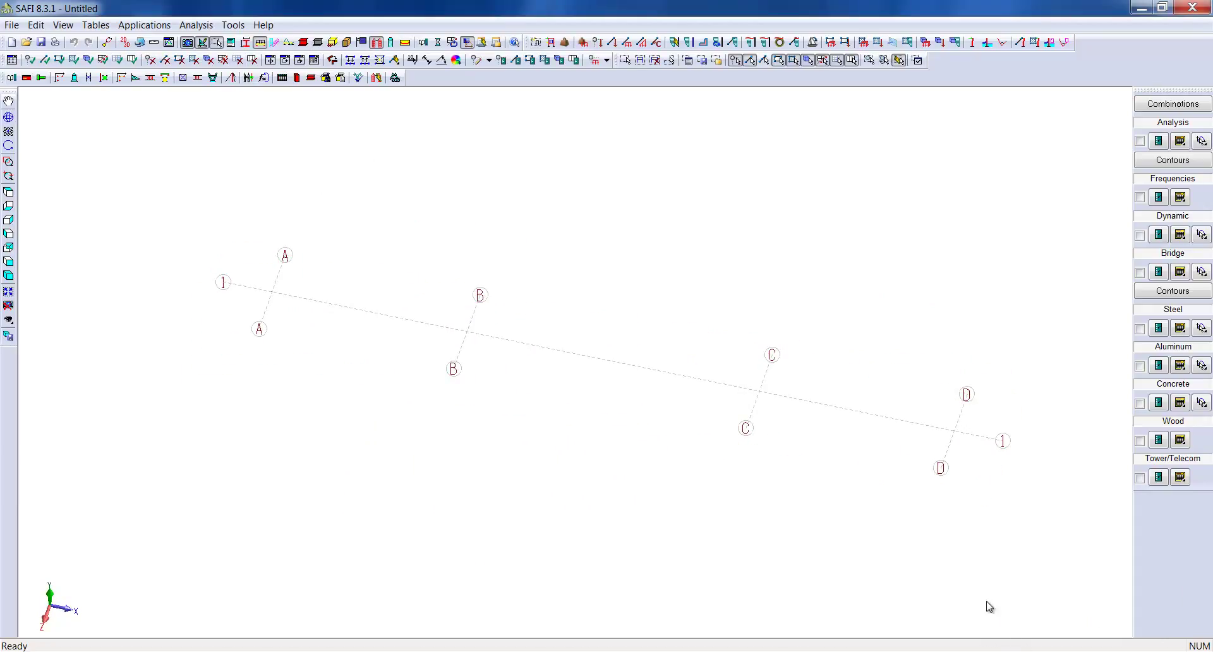
pyautogui.moveTo(1191, 572); pyautogui.dragTo(1197, 585, button='middle')
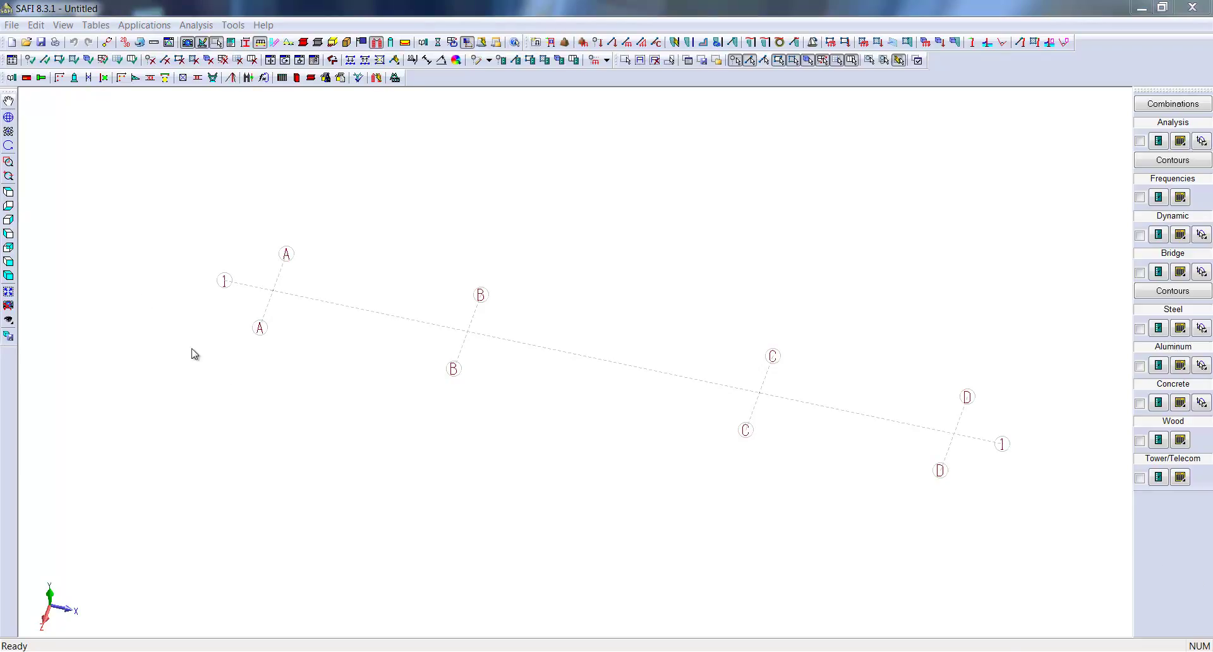
pyautogui.click(45, 59)
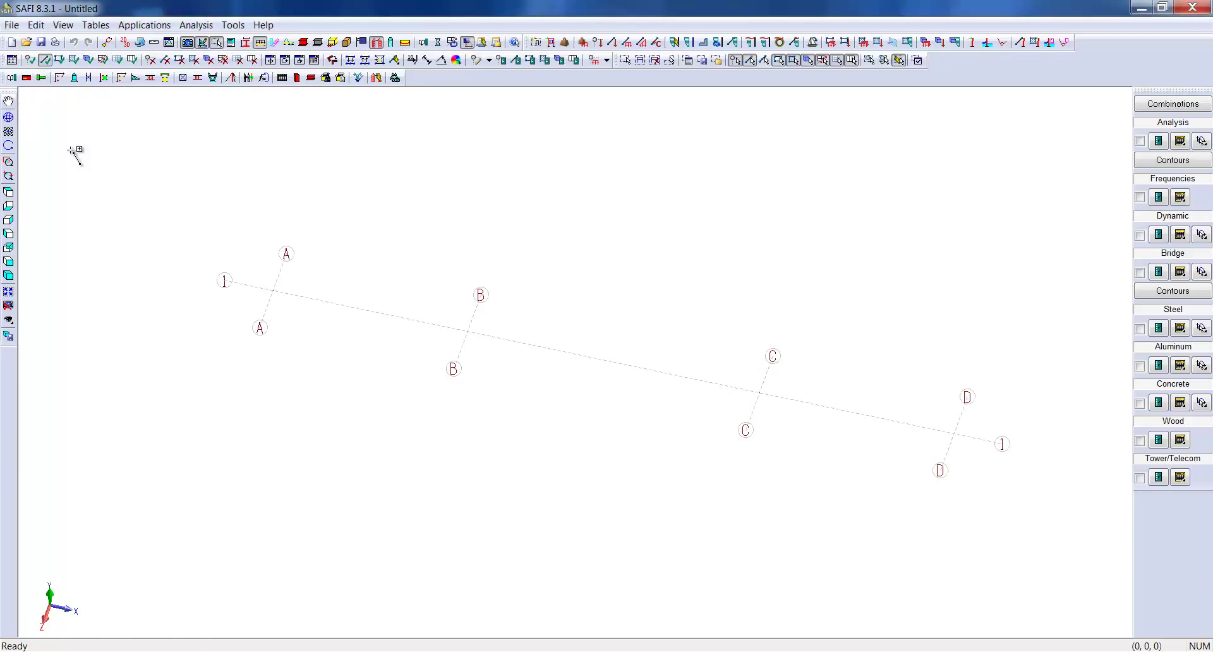
pyautogui.moveTo(100, 175)
pyautogui.mouseDown()
pyautogui.moveTo(447, 355)
pyautogui.moveTo(1012, 494)
pyautogui.moveTo(1075, 525)
pyautogui.mouseUp()
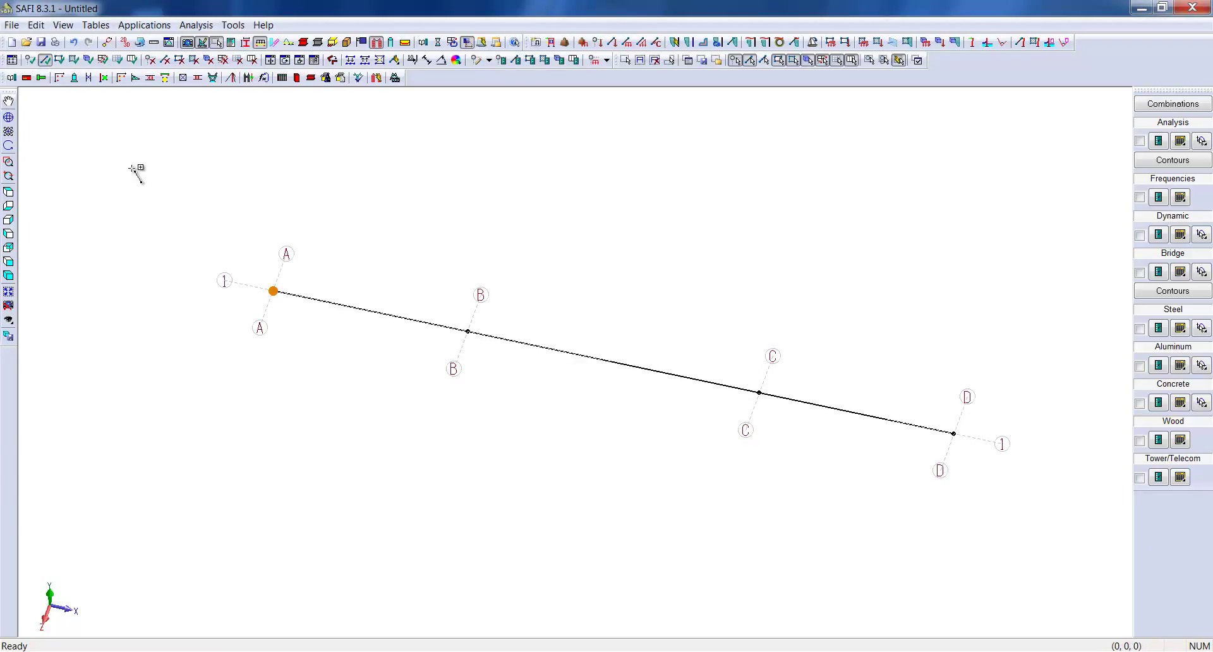
pyautogui.press('Escape')
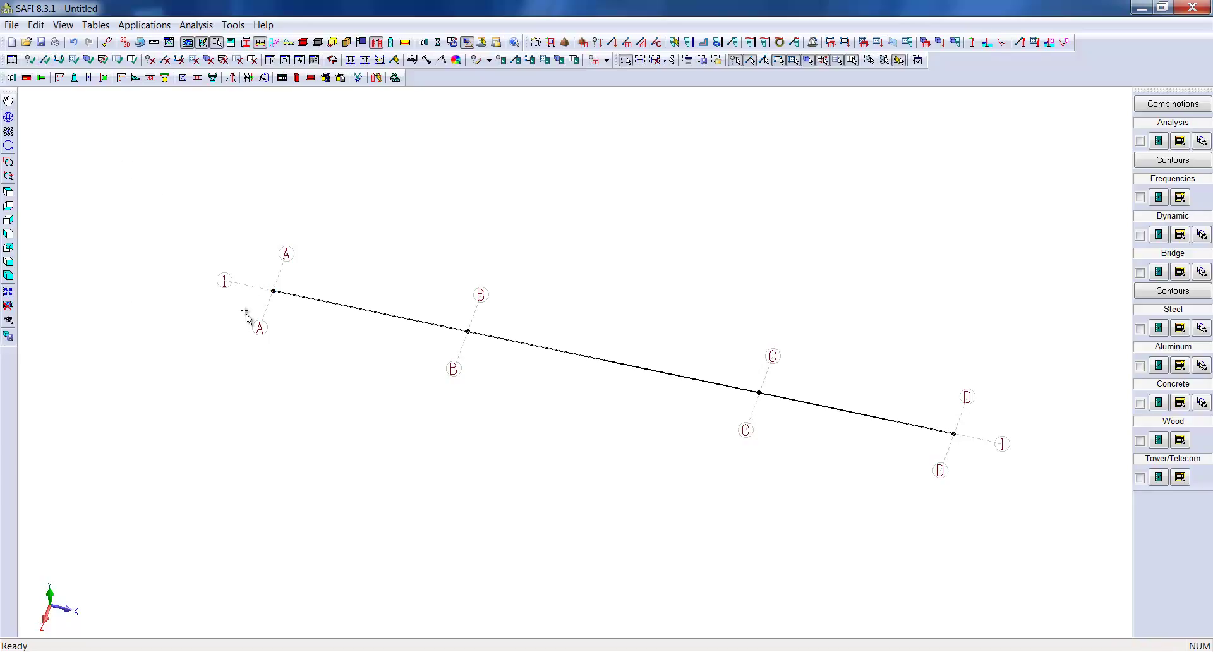
pyautogui.moveTo(241, 238); pyautogui.dragTo(302, 347)
# Step: Restrain joint A against X, Y, Z movement and X, Y rotation
pyautogui.rightClick(273, 292)
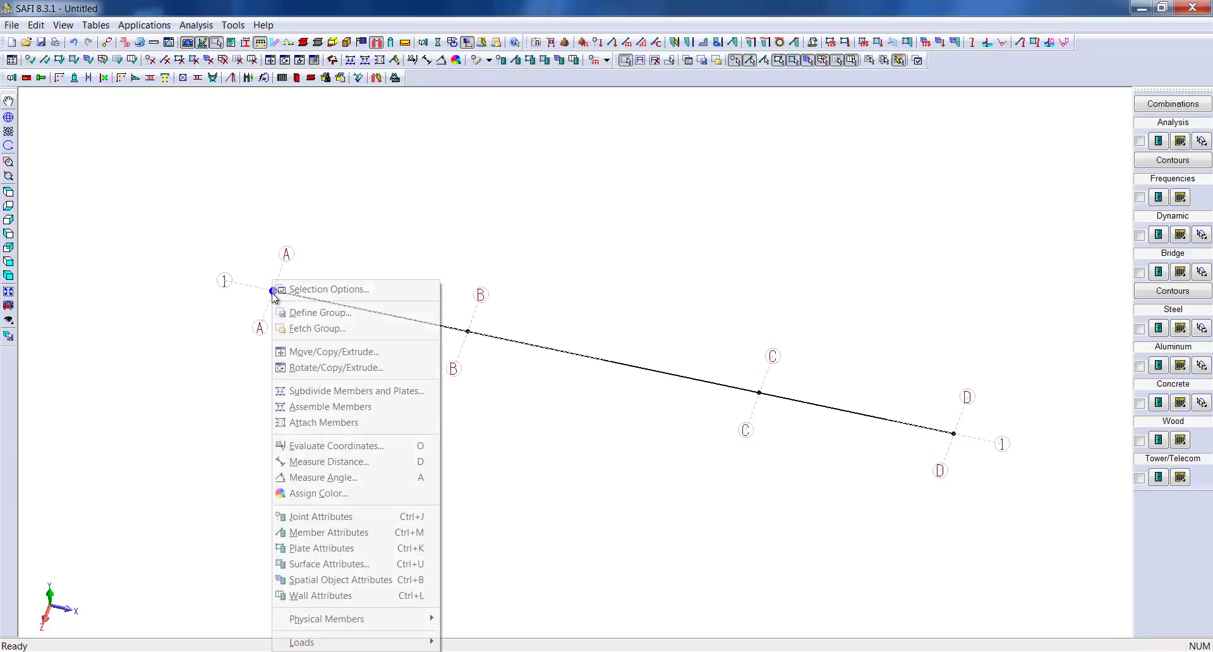
pyautogui.click(305, 516)
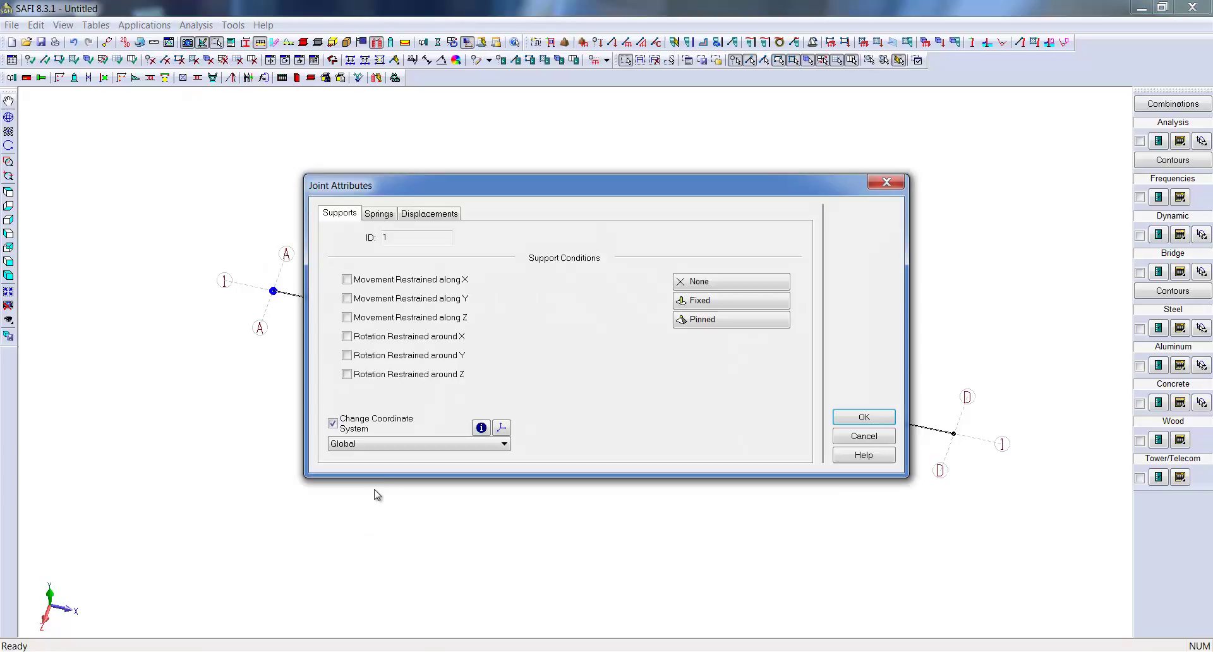
pyautogui.click(347, 279)
pyautogui.click(347, 298)
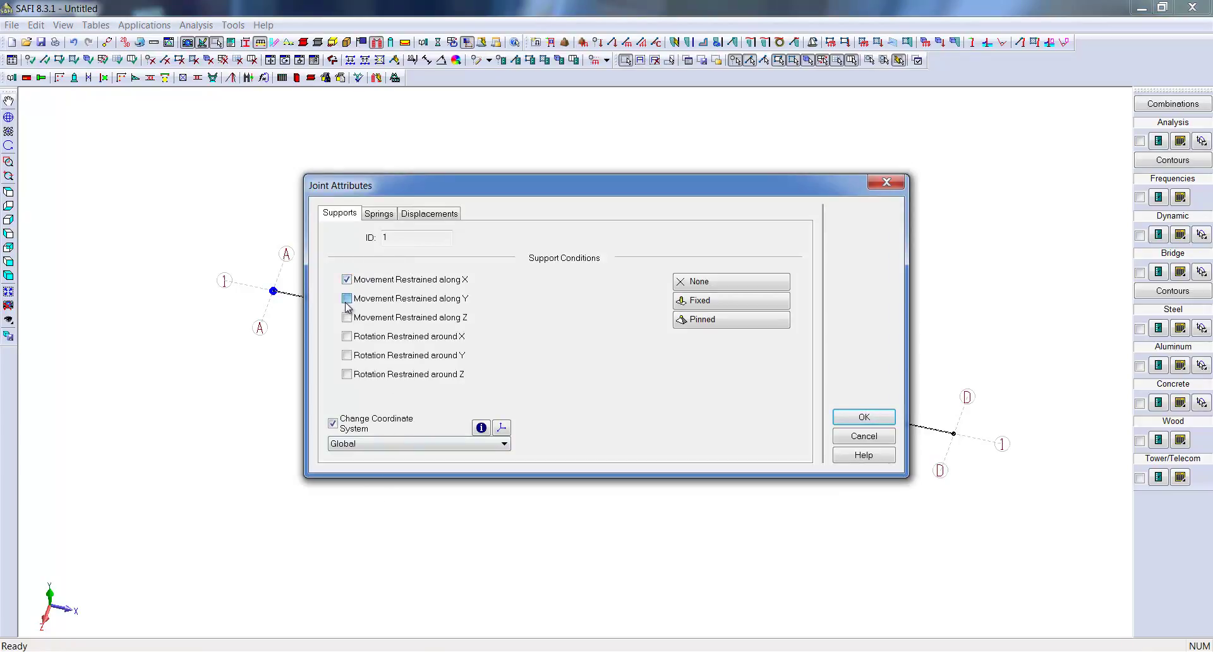
pyautogui.click(347, 336)
pyautogui.click(347, 355)
pyautogui.click(871, 417)
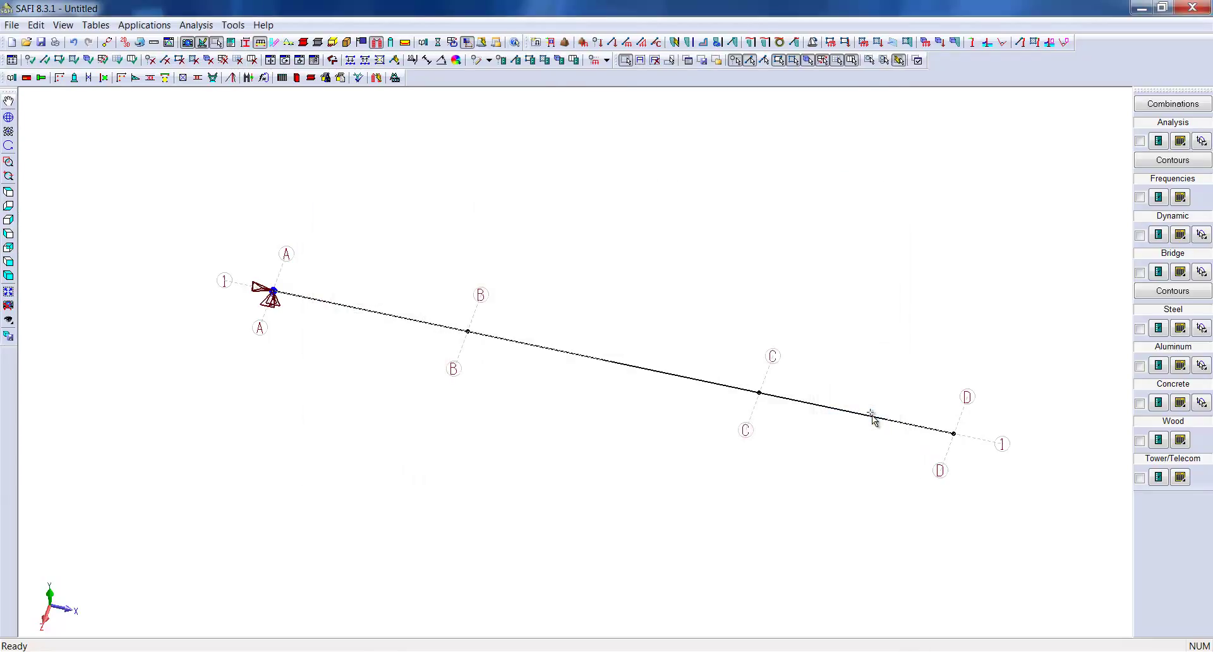
# Step: Restrain joints B, C and D against movement along Y and Z
pyautogui.moveTo(430, 260); pyautogui.dragTo(1012, 515)
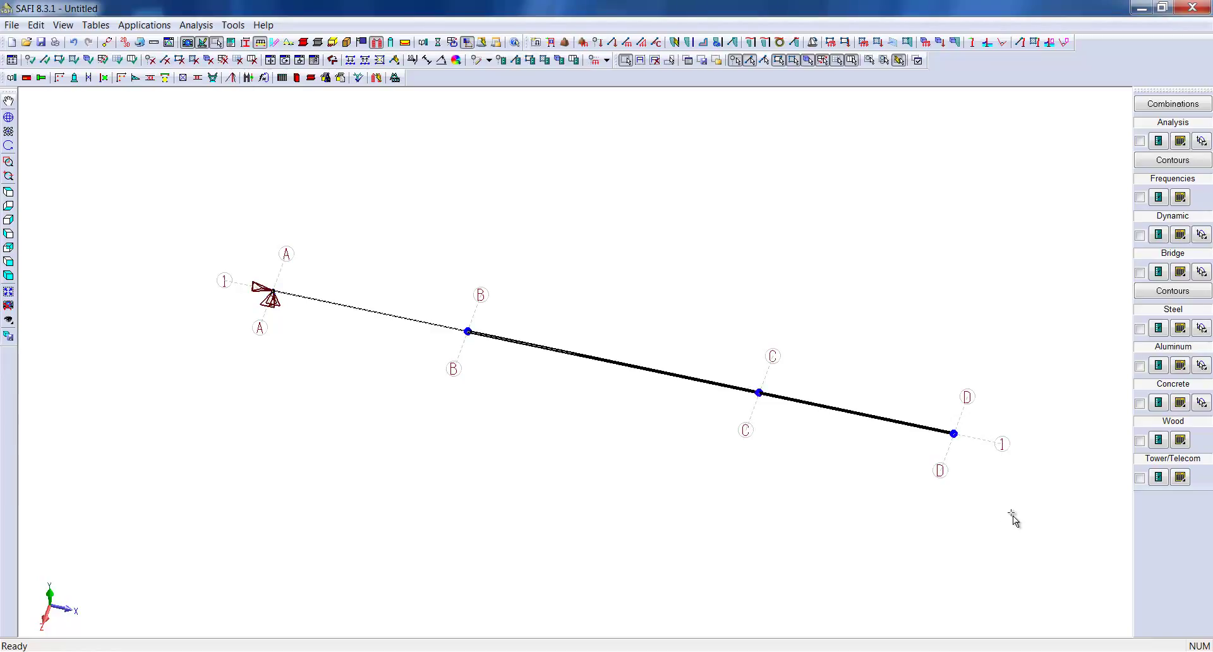
pyautogui.rightClick(469, 343)
pyautogui.click(524, 518)
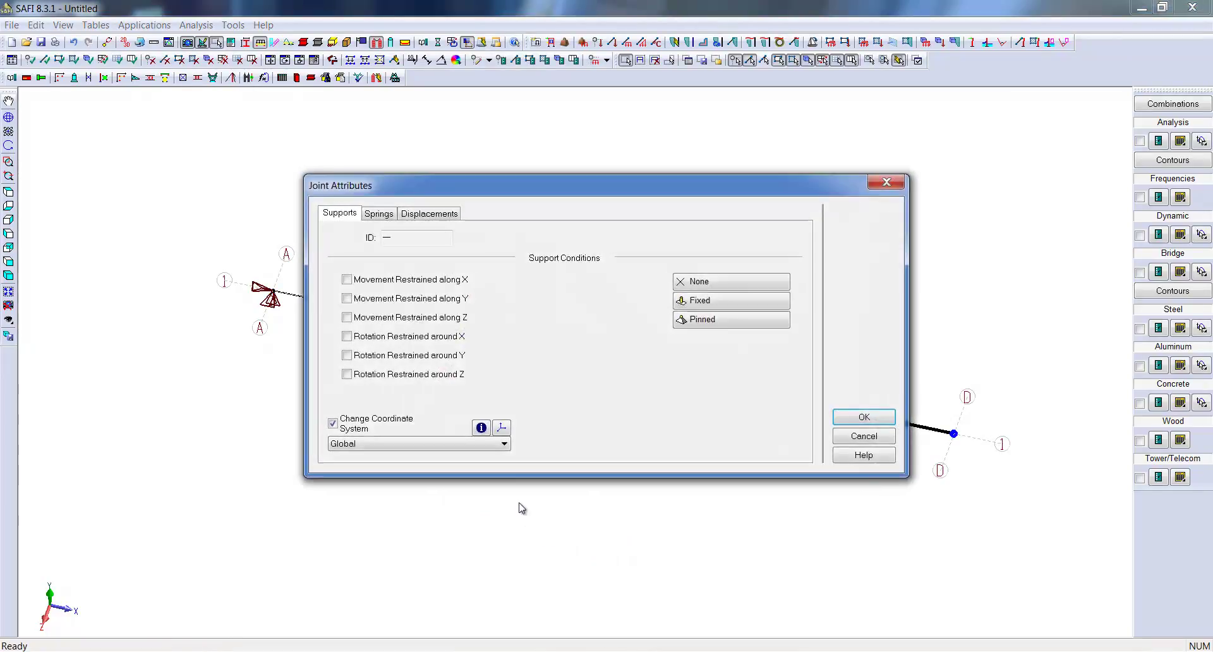
pyautogui.click(346, 299)
pyautogui.click(347, 317)
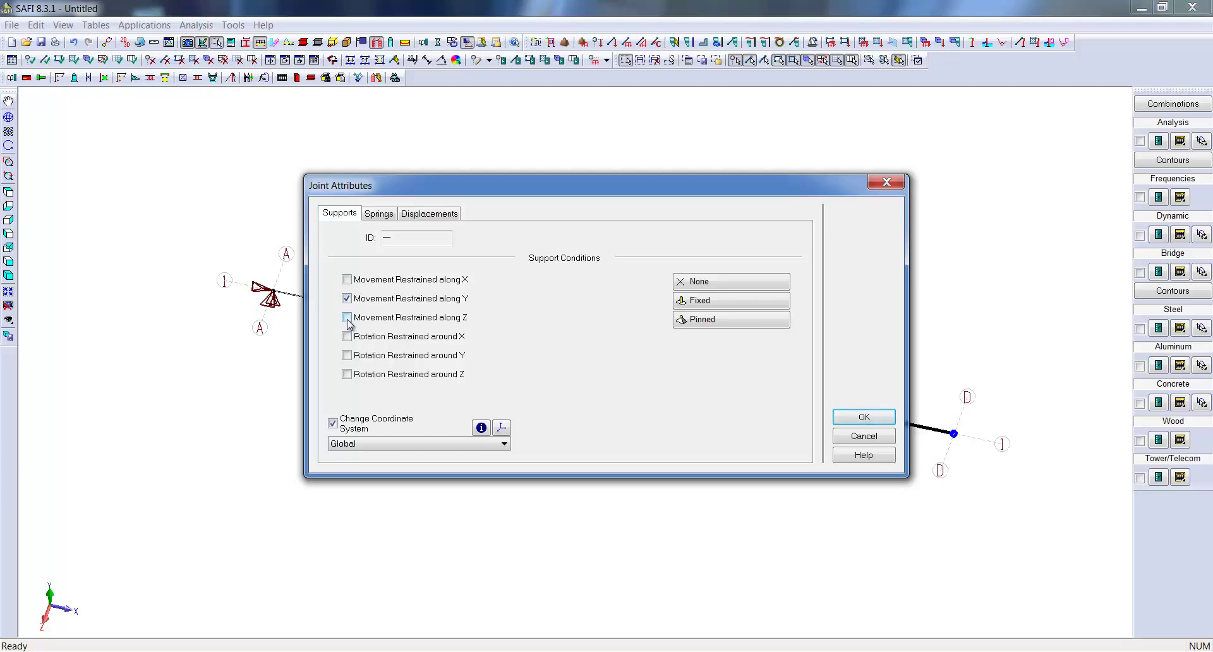
pyautogui.click(860, 418)
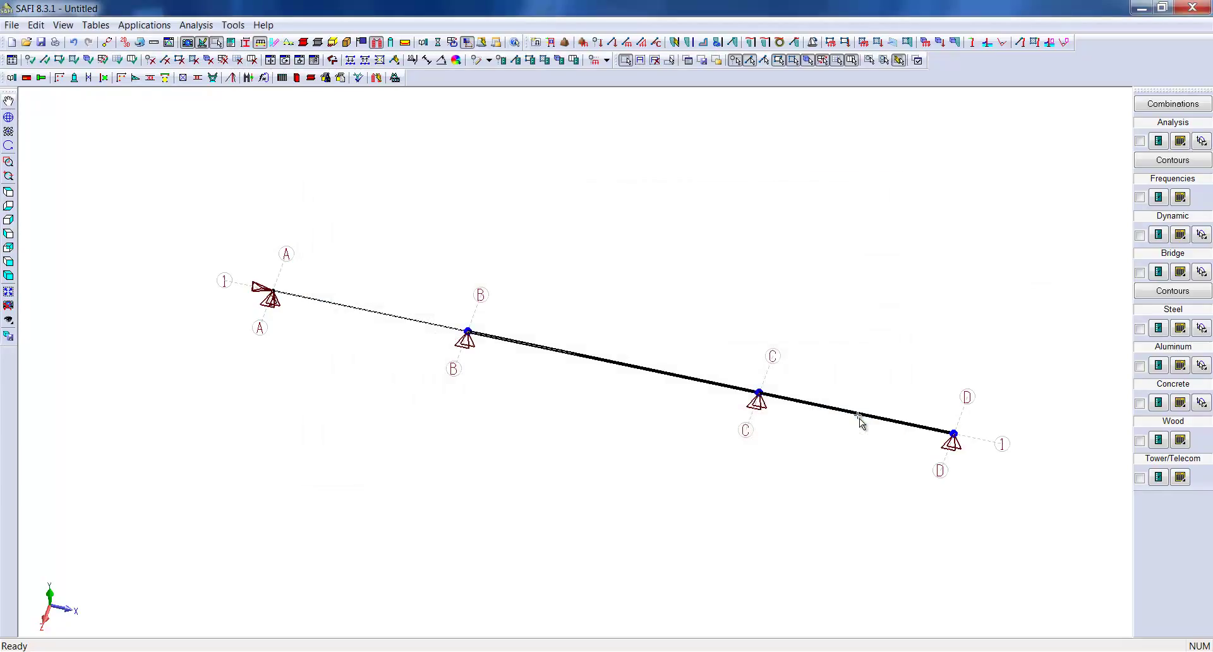
pyautogui.moveTo(187, 219); pyautogui.dragTo(1076, 537)
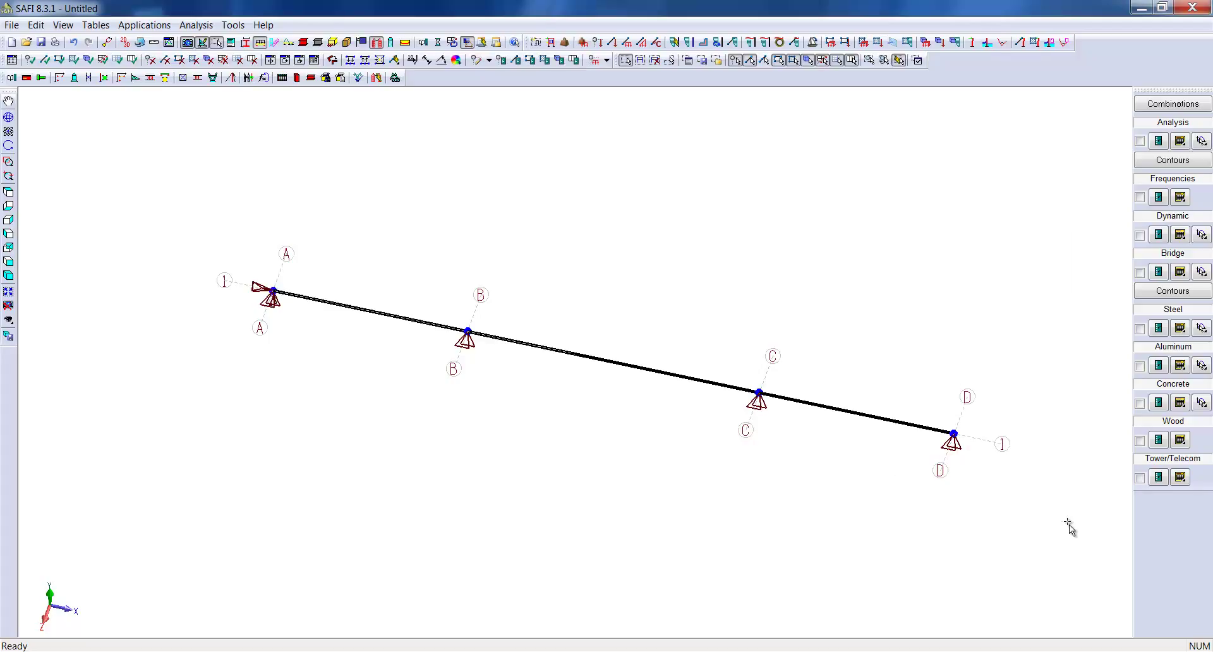
# Step: Set the whole A–D beam as a single 35000 mm physical member
pyautogui.rightClick(697, 371)
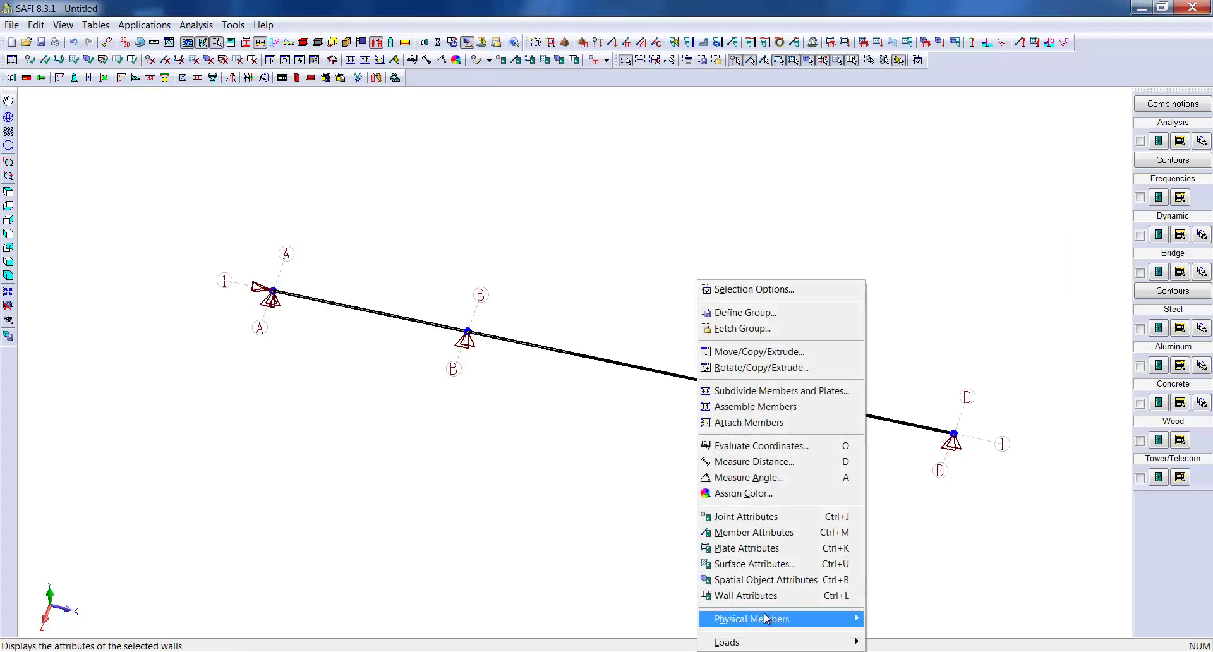
pyautogui.moveTo(821, 619)
pyautogui.click(914, 622)
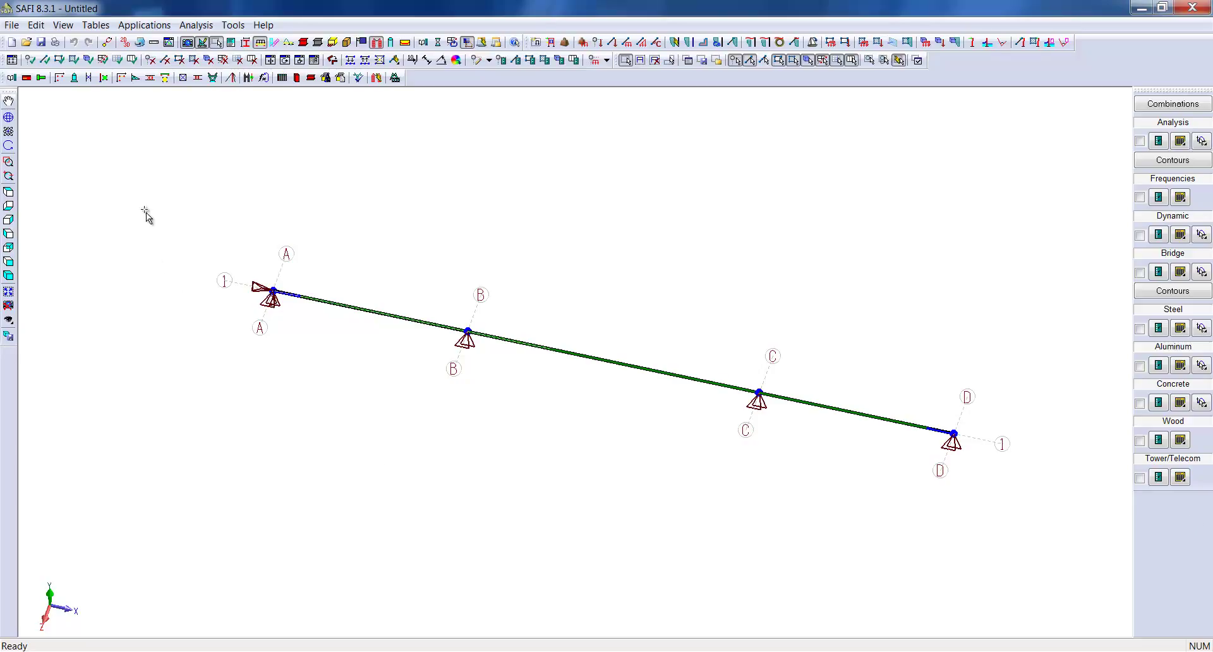
pyautogui.press('Escape')
pyautogui.moveTo(218, 244); pyautogui.dragTo(1031, 484)
# Step: From the beam's Member Attributes, choose Non-Standard Sections in the section shape list
pyautogui.rightClick(840, 426)
pyautogui.click(918, 303)
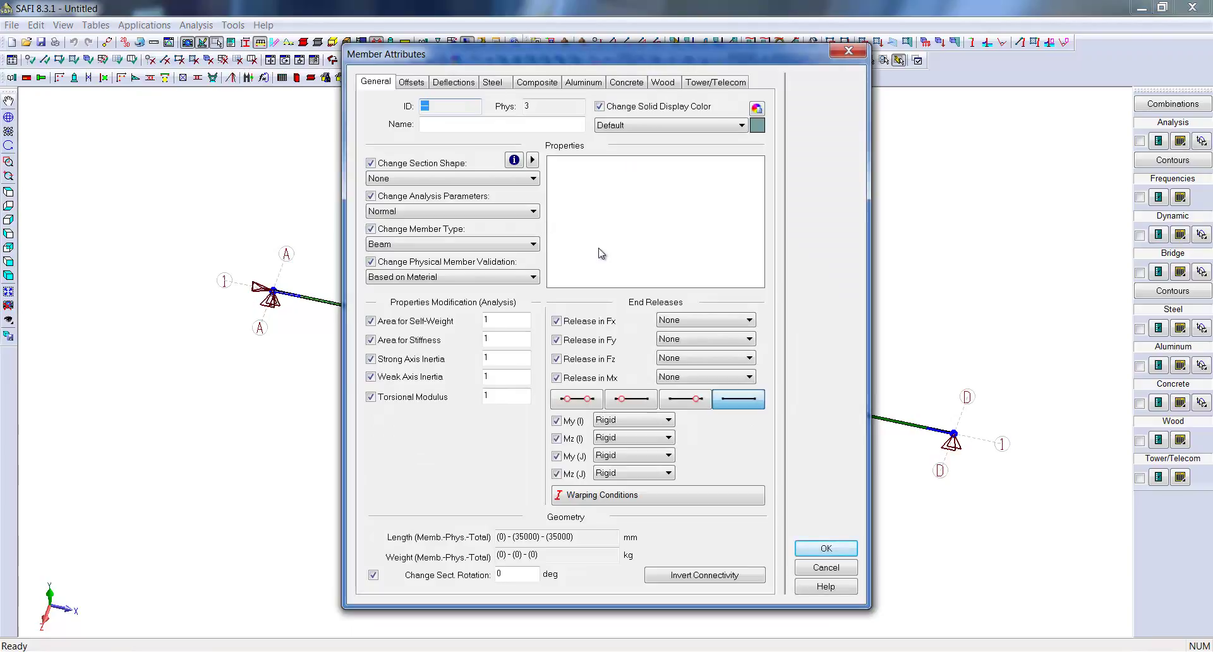
pyautogui.click(523, 179)
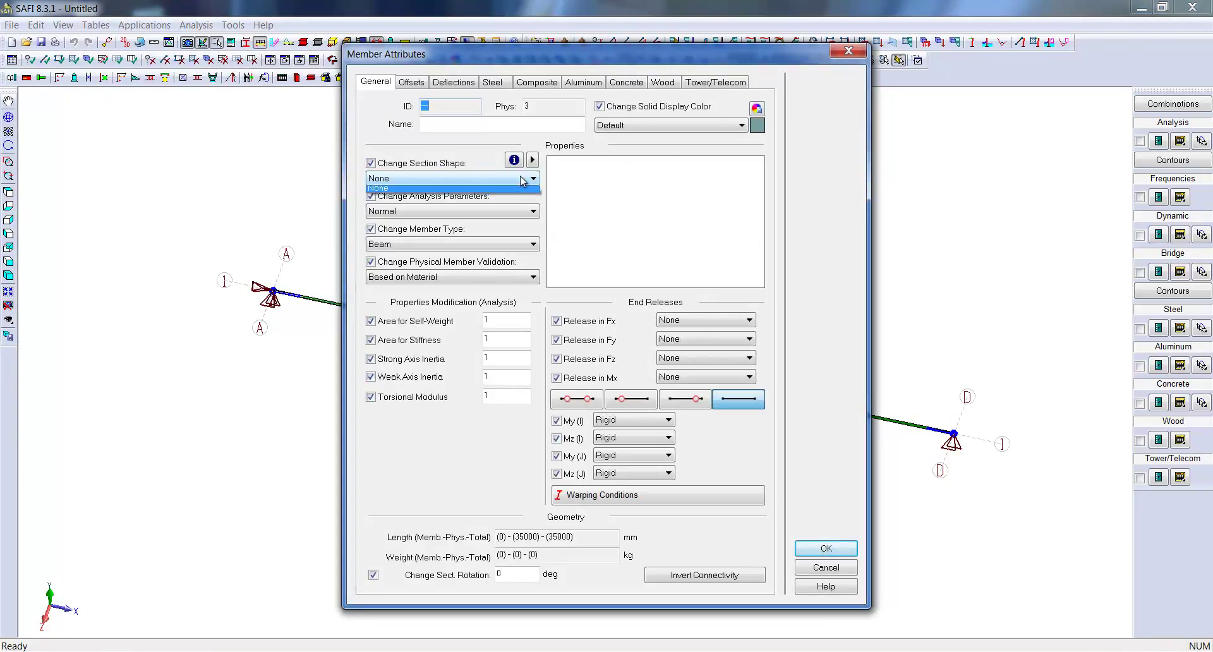
pyautogui.click(532, 160)
pyautogui.click(532, 160)
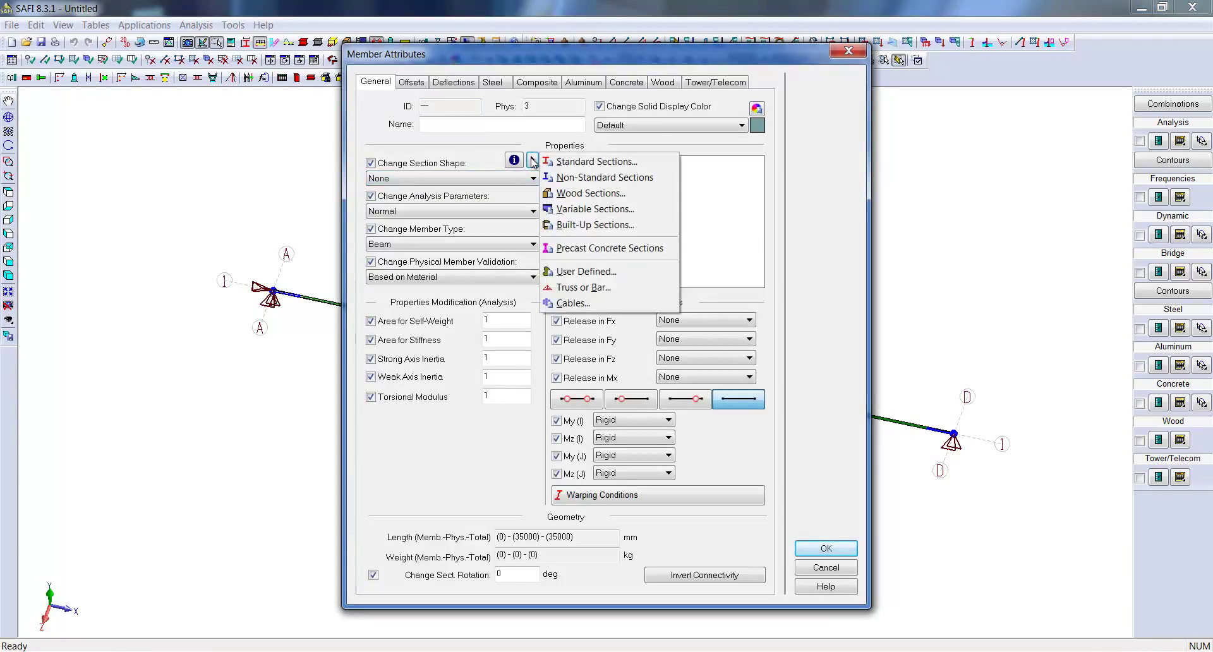
# Step: Start a non-standard section with CONC 40 MPa material and T Shape type
pyautogui.click(585, 178)
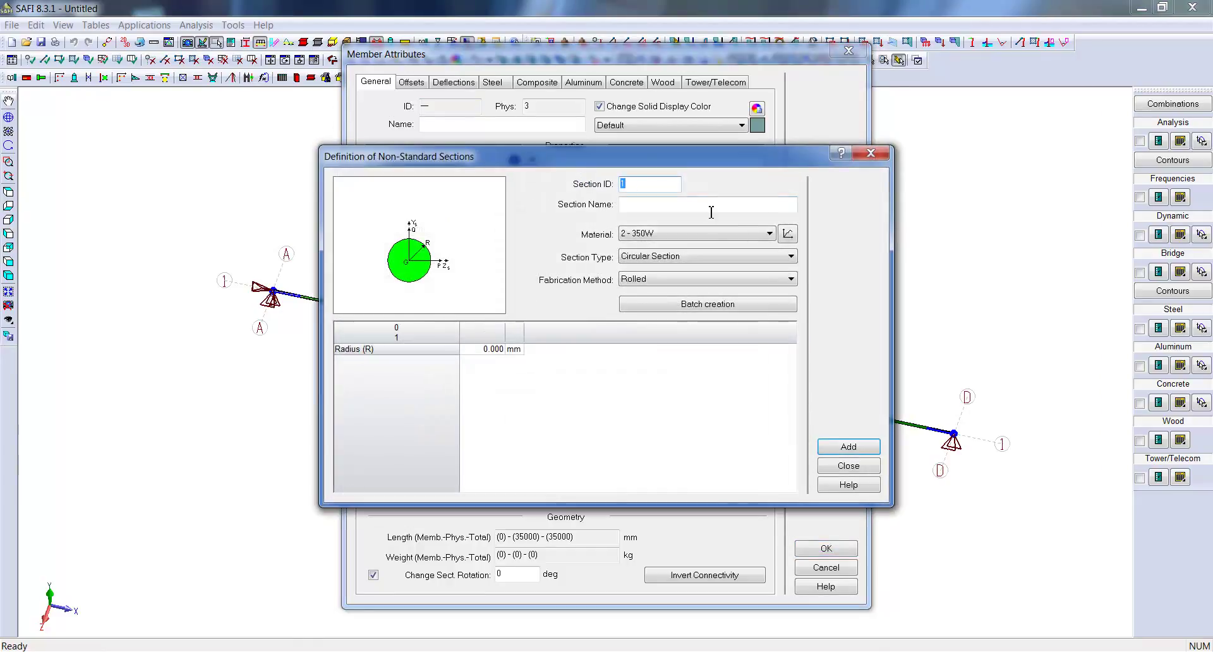
pyautogui.click(712, 240)
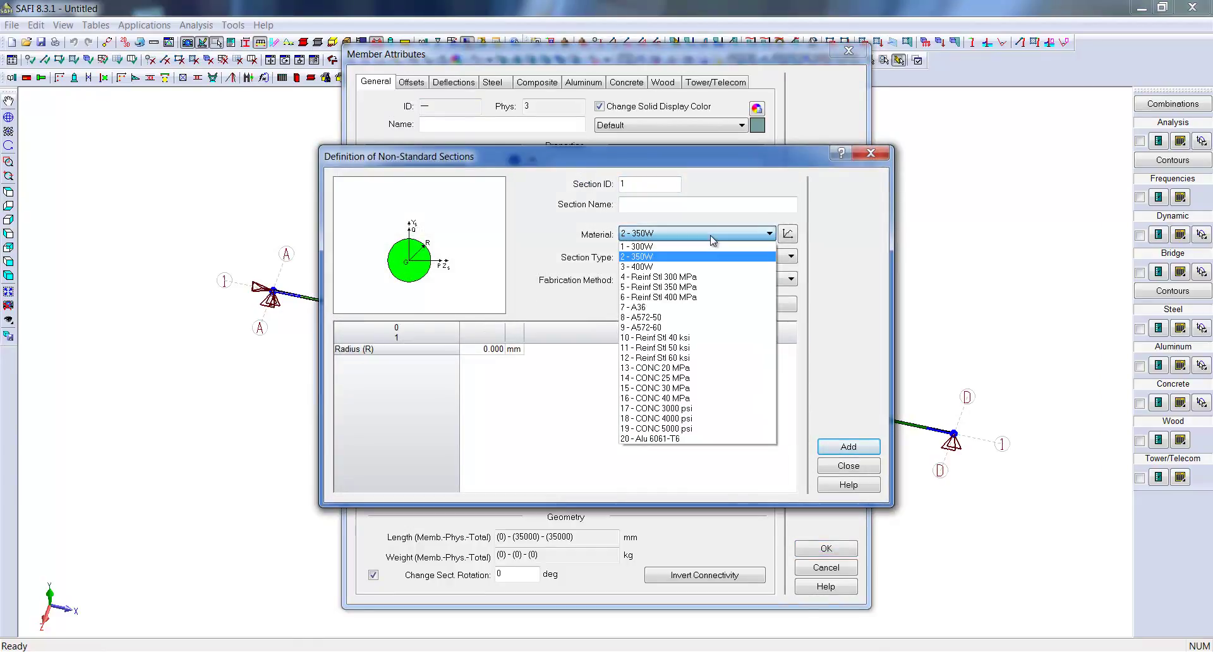
pyautogui.click(692, 399)
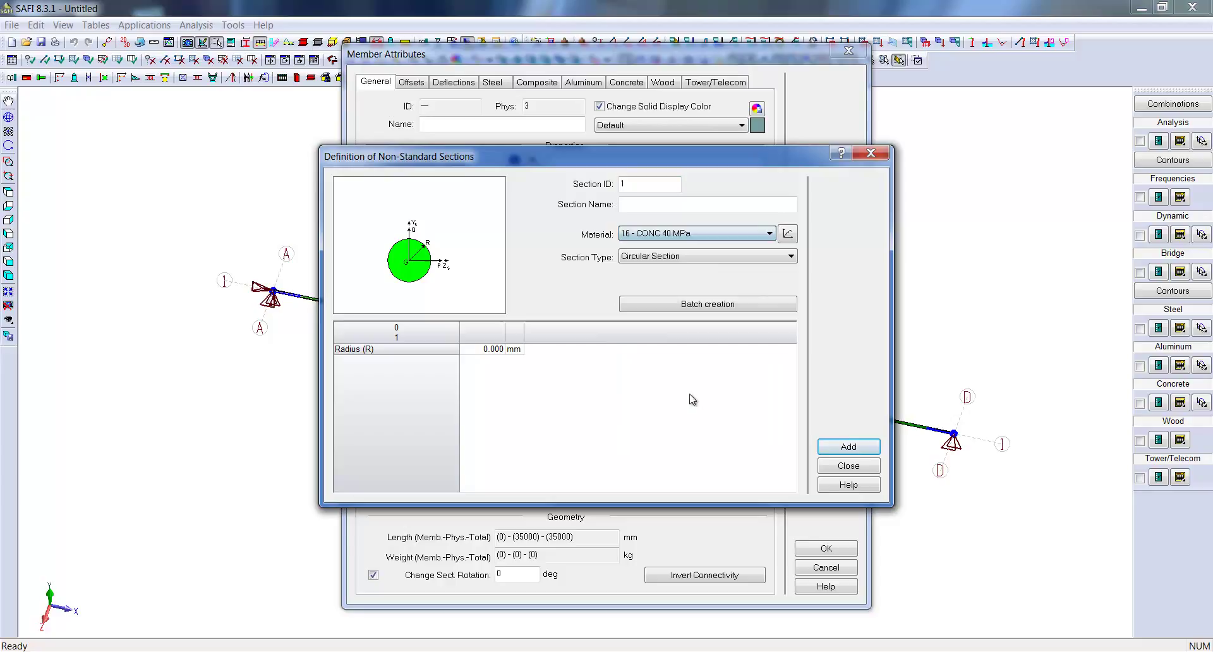
pyautogui.click(700, 255)
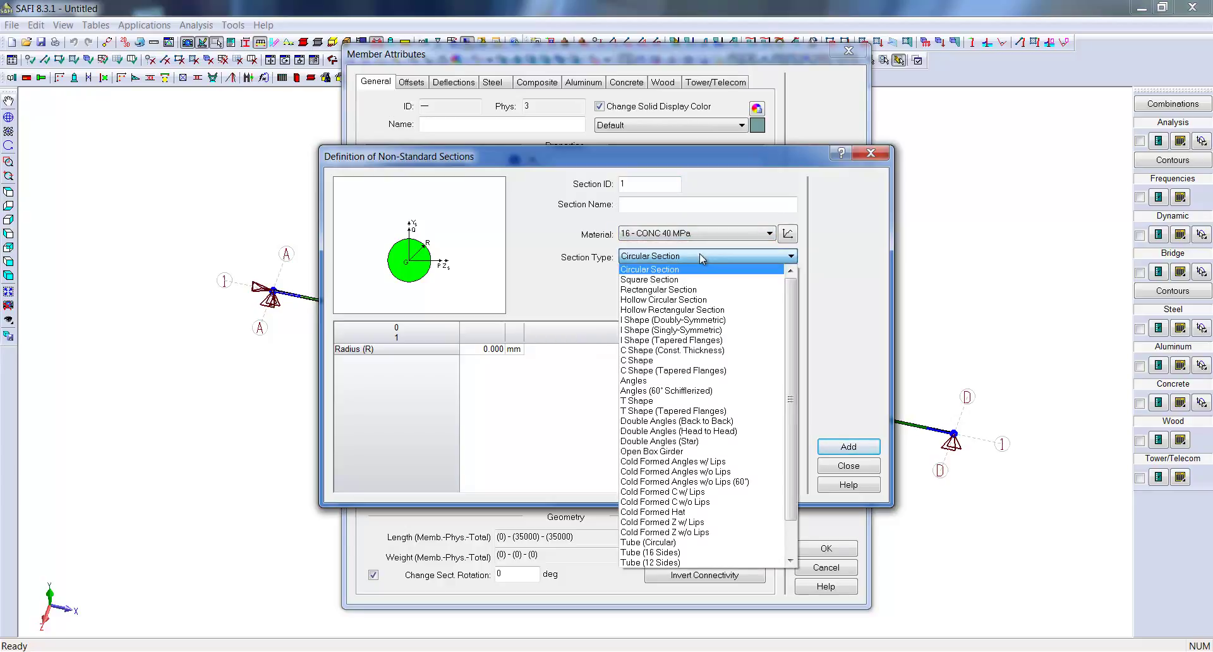
pyautogui.click(632, 400)
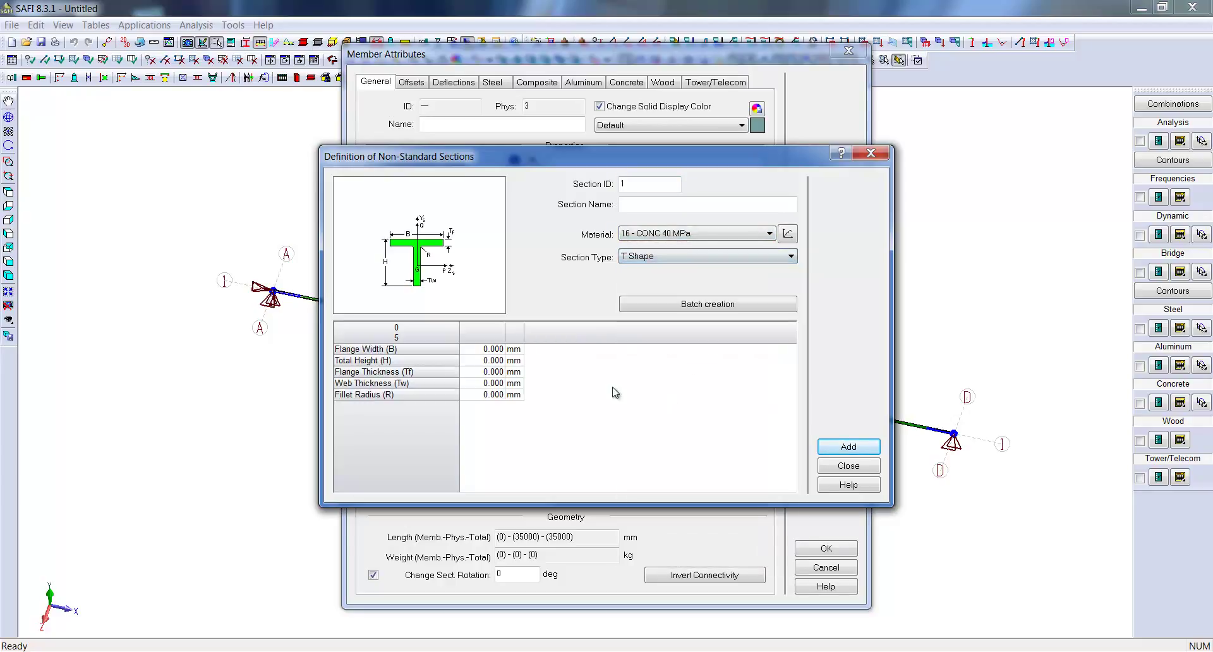
# Step: Enter flange width 1200, total height 1500, flange thickness 250 and web thickness 350 mm
pyautogui.click(495, 349)
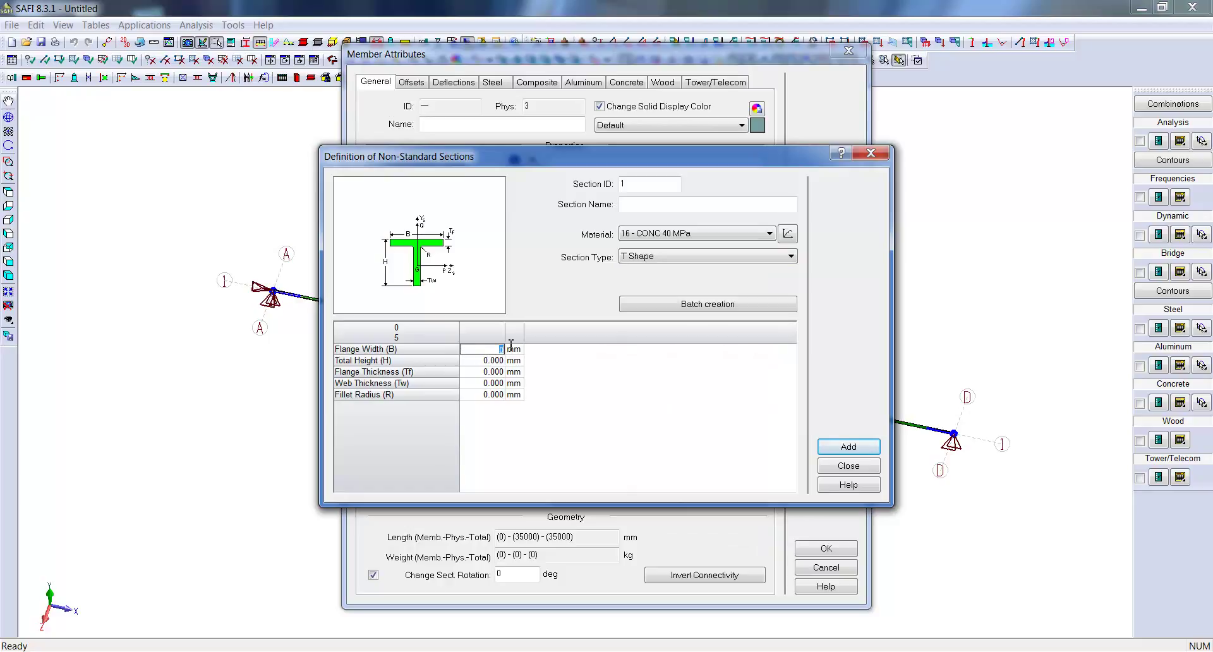
pyautogui.write('12')
pyautogui.press('Return')
pyautogui.click(480, 360)
pyautogui.write('150')
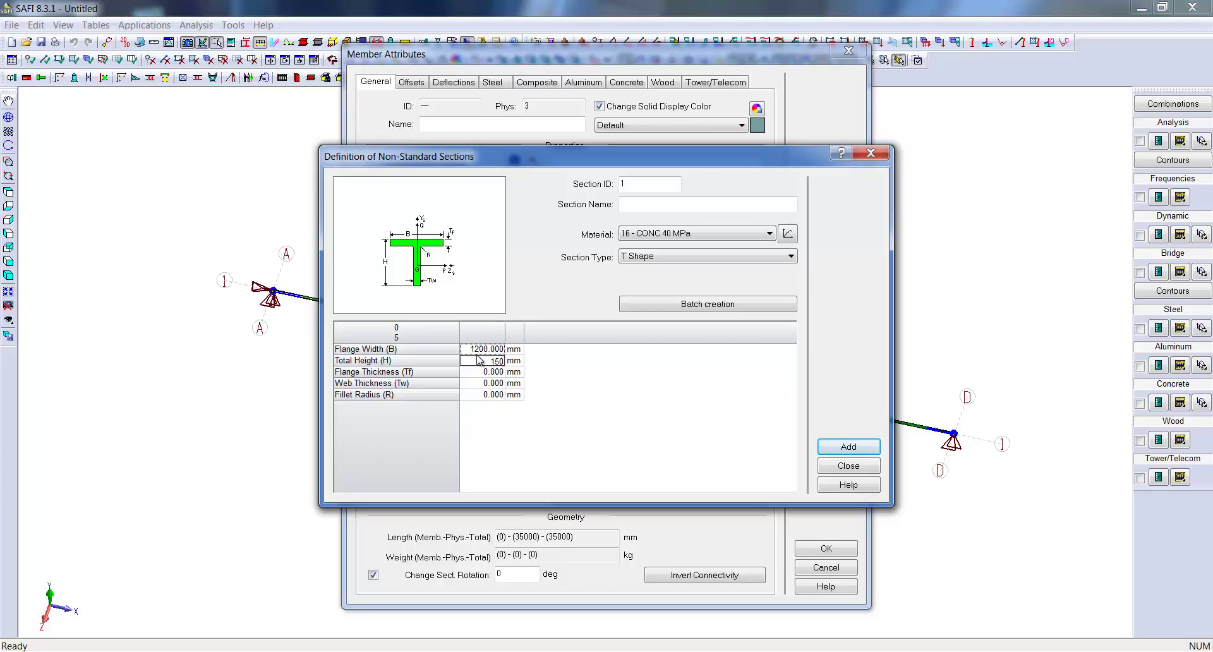
pyautogui.write('0')
pyautogui.press('Return')
pyautogui.click(478, 373)
pyautogui.write('2')
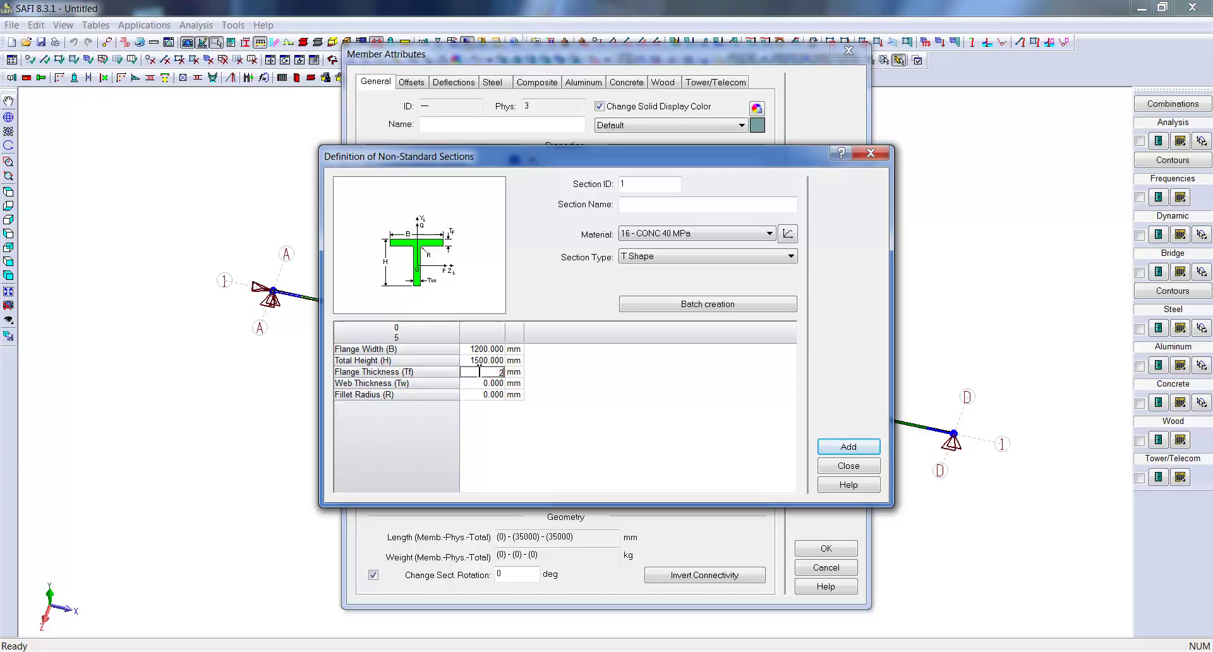
pyautogui.write('50')
pyautogui.click(479, 383)
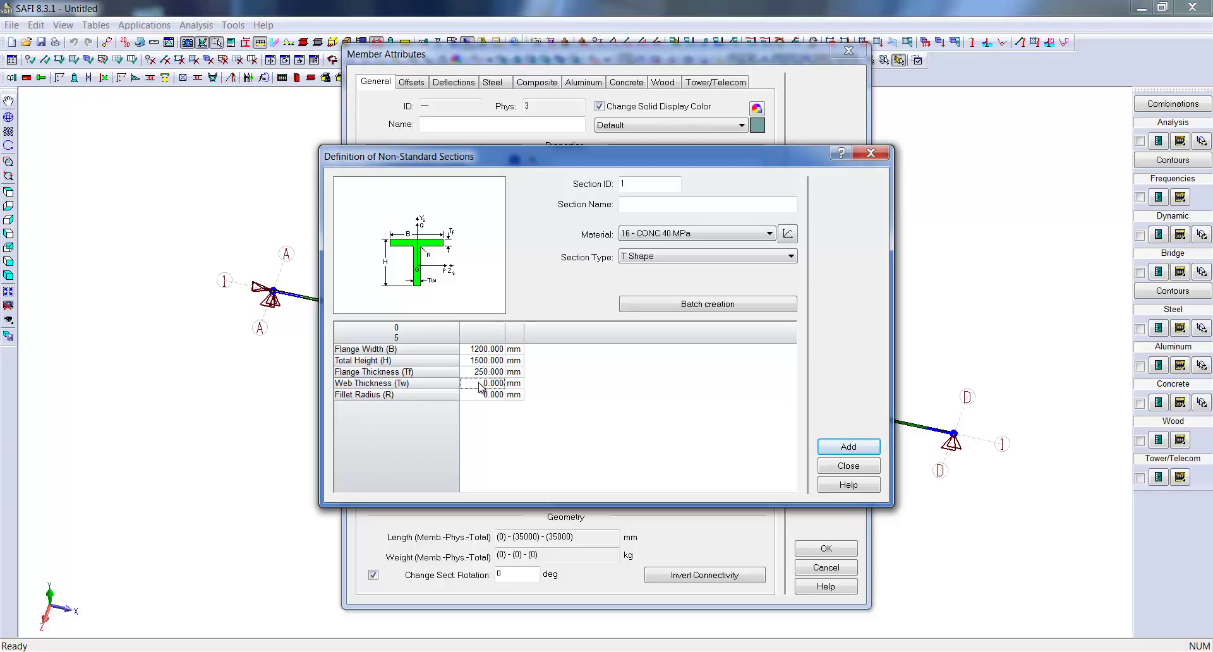
pyautogui.click(481, 384)
pyautogui.click(663, 411)
# Step: Name the new T-section and add it to the section list
pyautogui.click(685, 208)
pyautogui.write('Kevin')
pyautogui.click(861, 447)
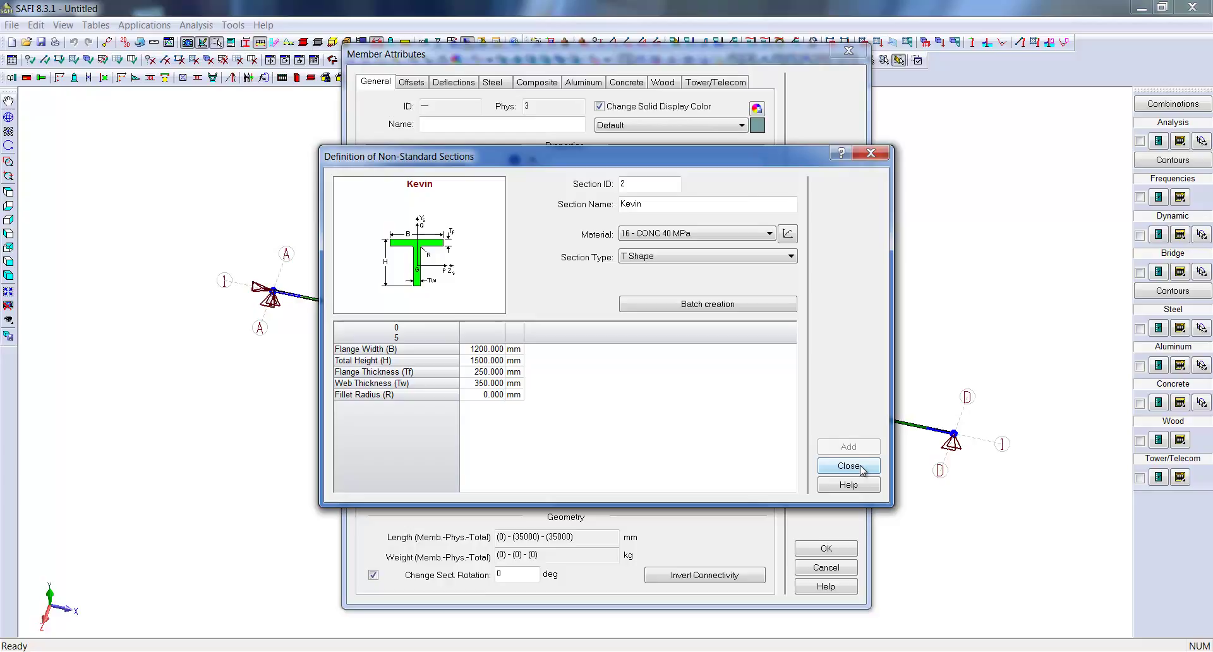
pyautogui.click(859, 465)
# Step: Assign the new CONC 40 MPa T-section to the beam and view it in 3D
pyautogui.click(506, 178)
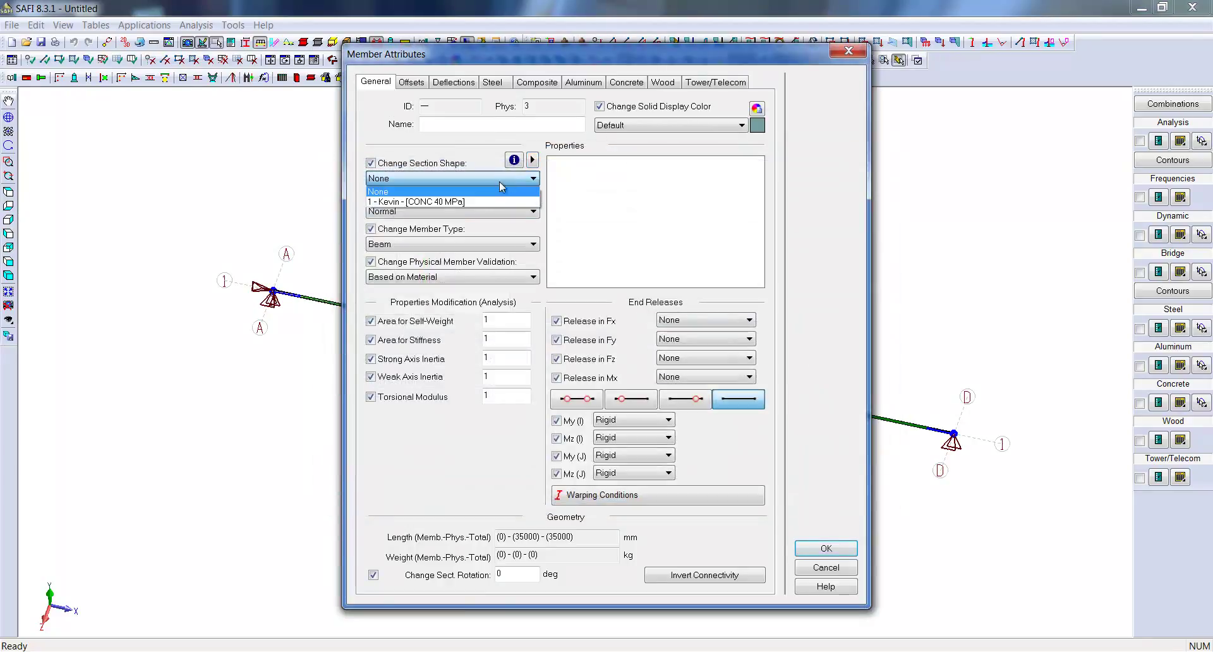
pyautogui.click(478, 196)
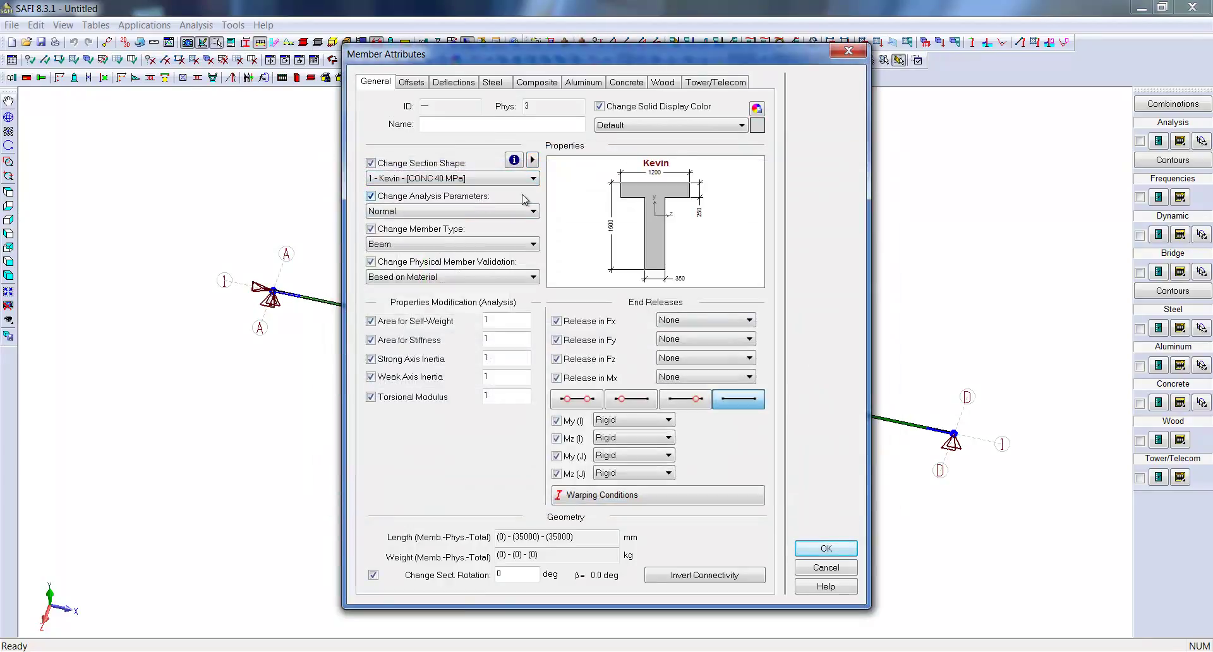
pyautogui.click(826, 554)
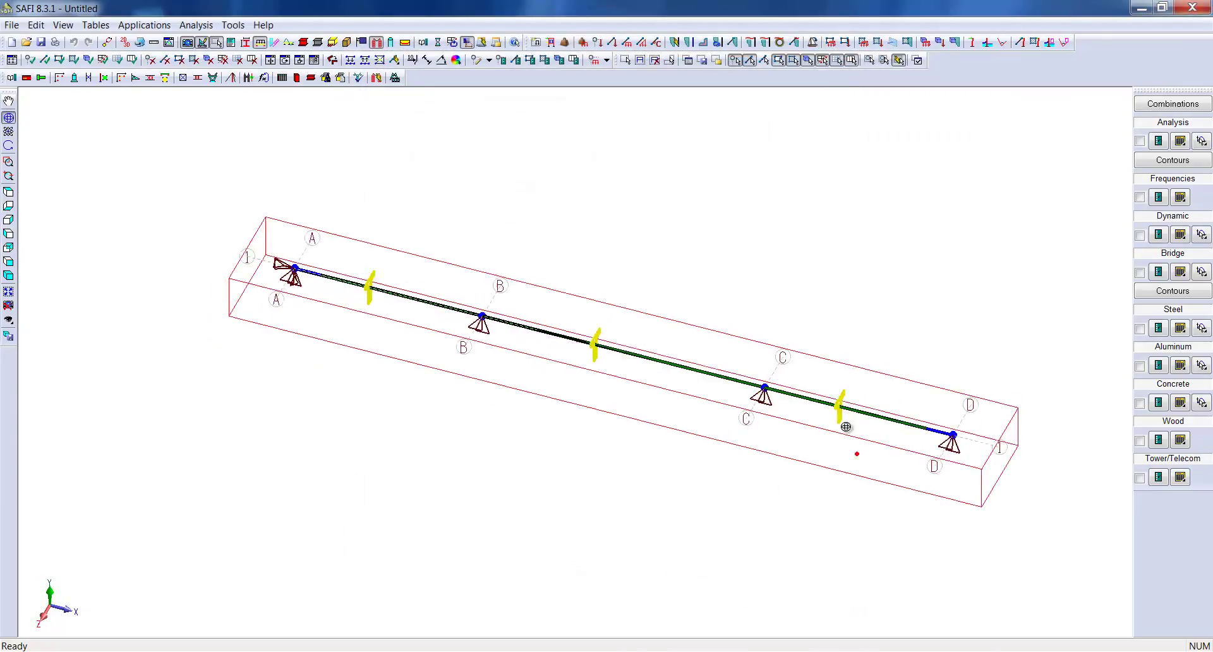
pyautogui.moveTo(846, 427); pyautogui.dragTo(894, 360)
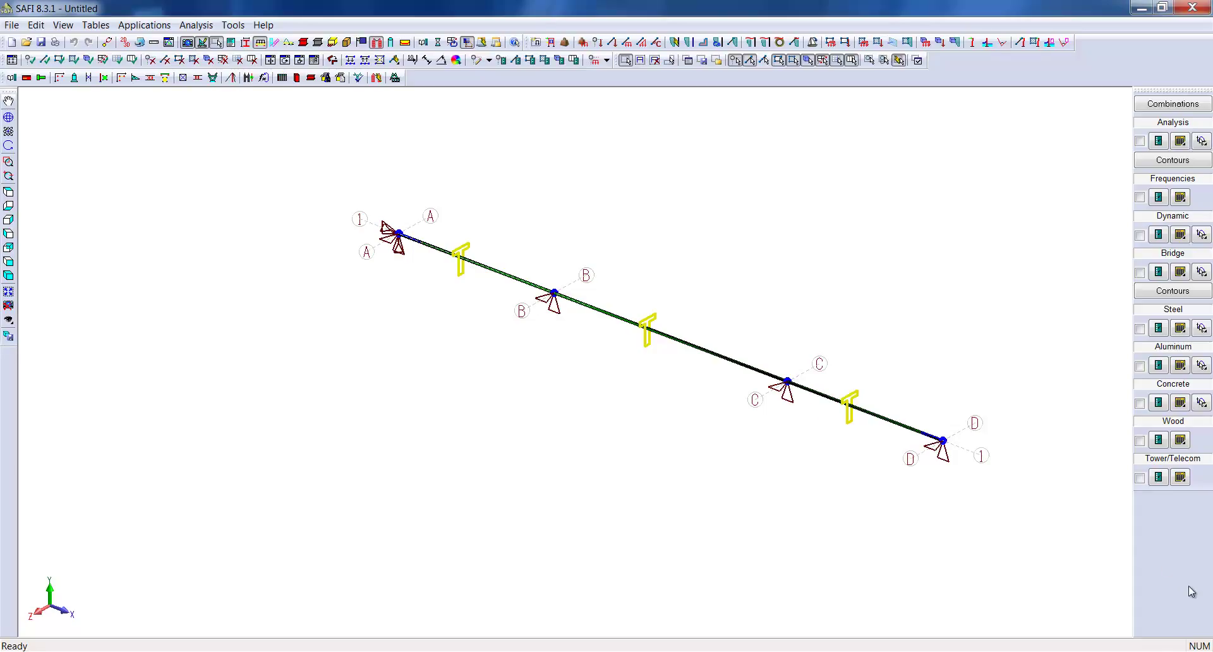
pyautogui.click(538, 42)
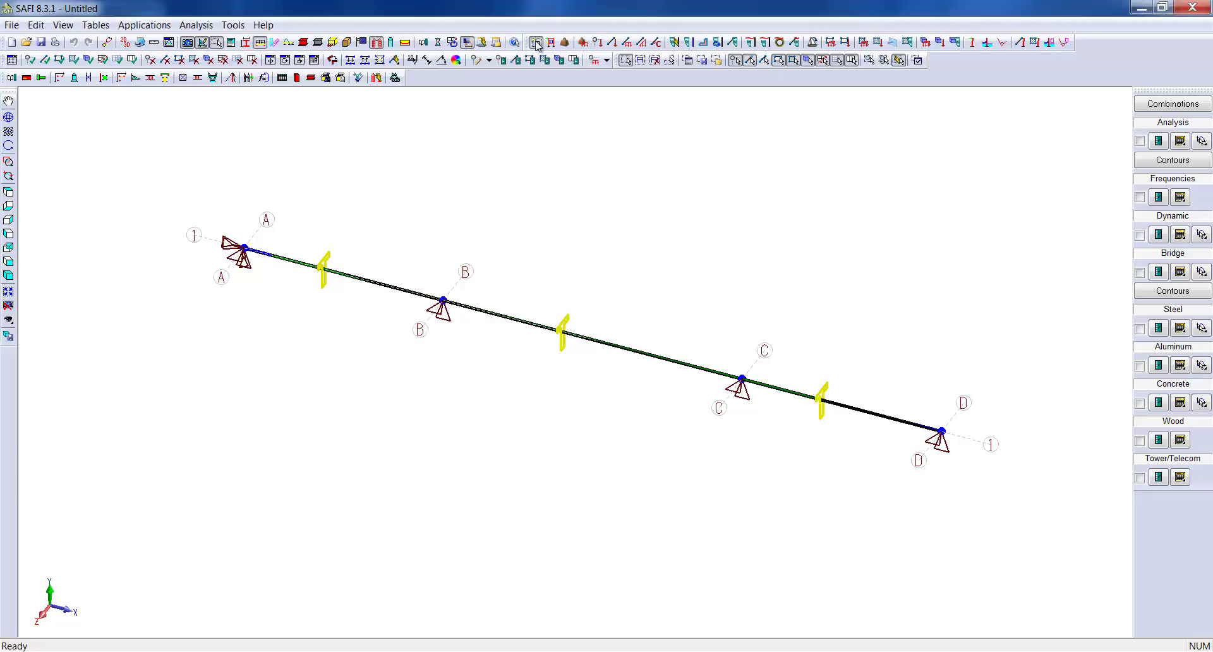
# Step: Define load 1 as Dead (Dead Load) and load 2 as Live (Live Load)
pyautogui.click(643, 168)
pyautogui.click(643, 169)
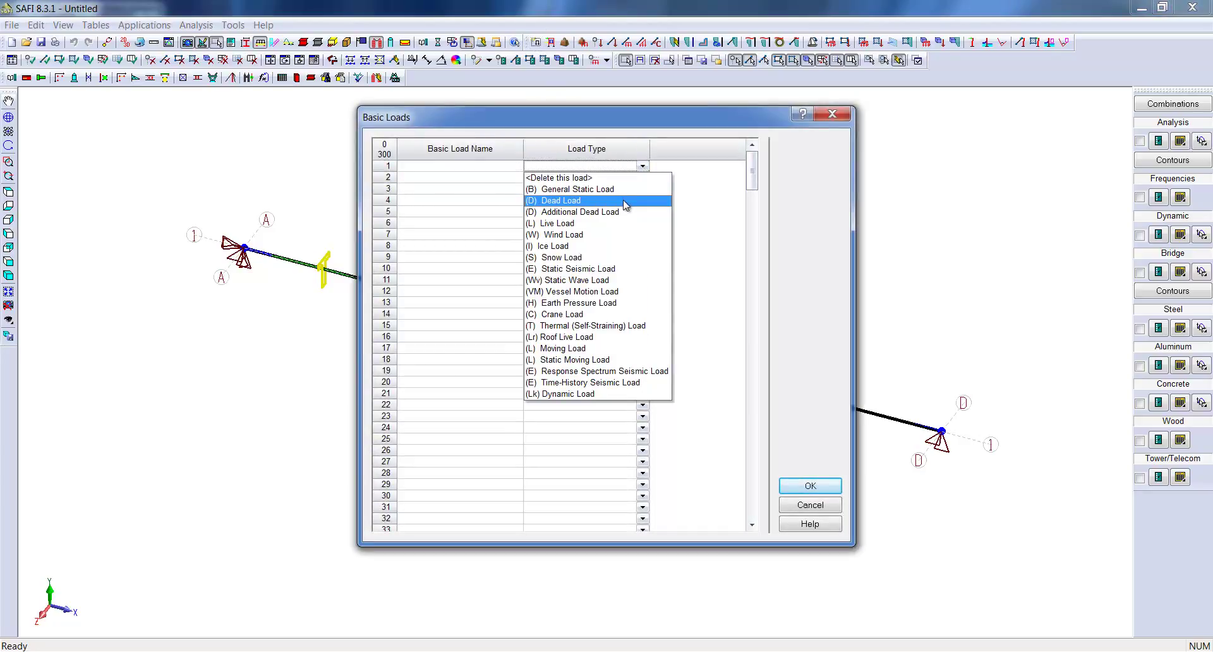
pyautogui.click(623, 199)
pyautogui.click(641, 177)
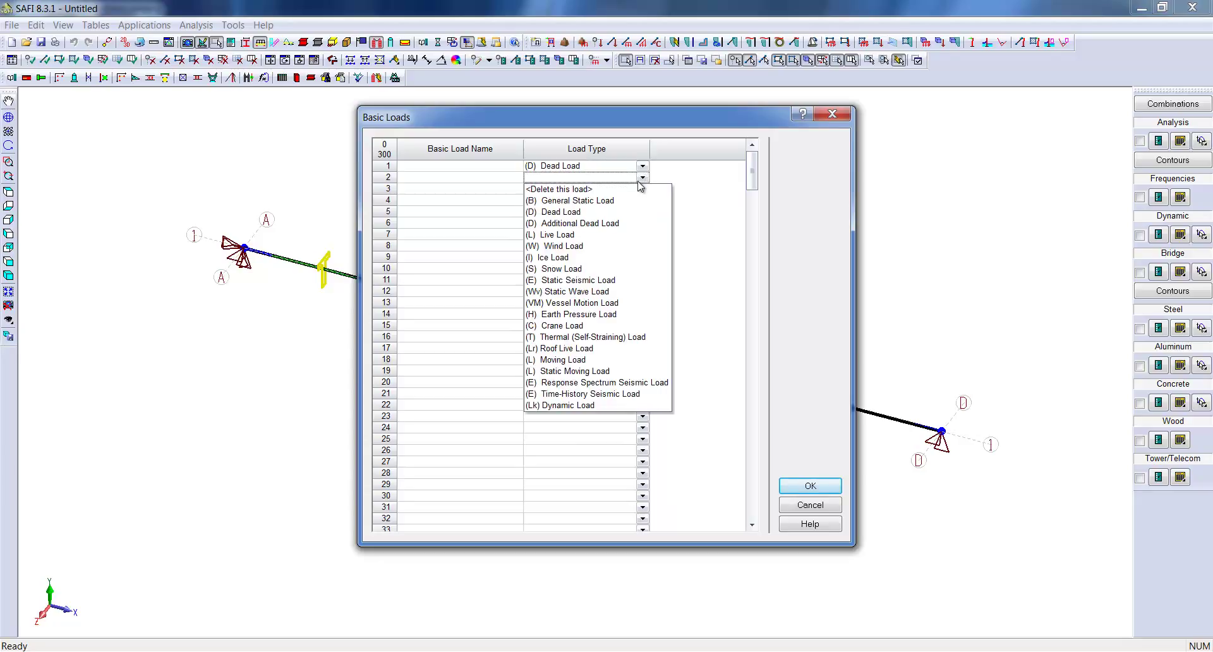
pyautogui.click(589, 238)
pyautogui.click(436, 167)
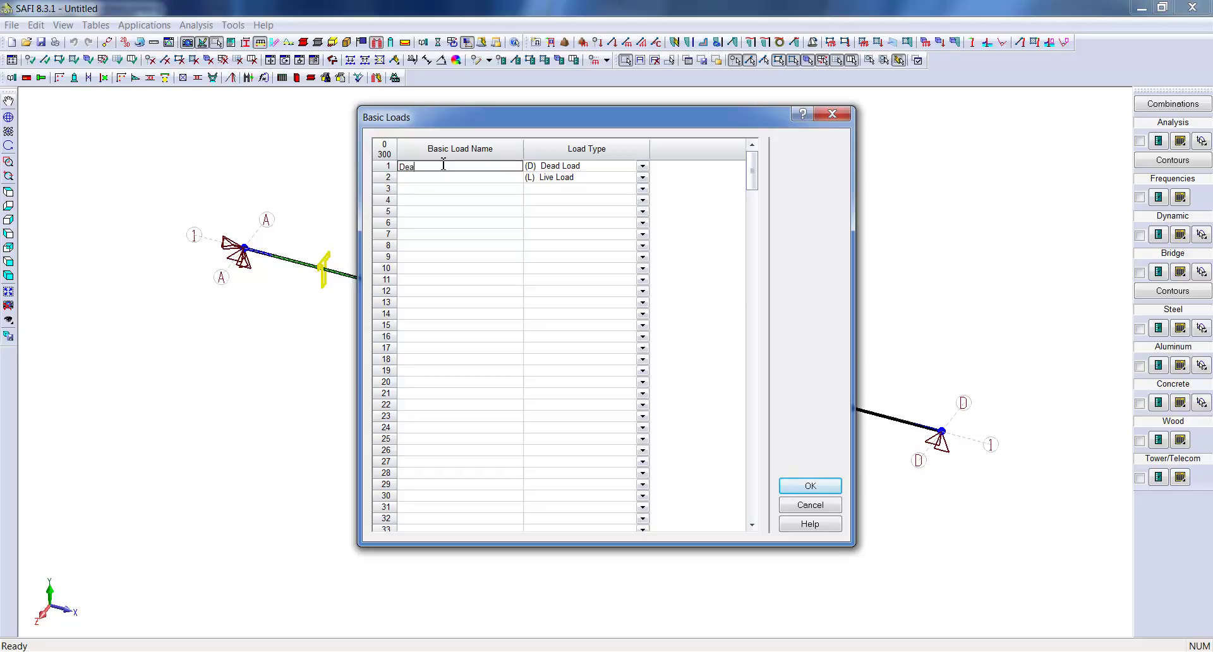
pyautogui.click(430, 180)
pyautogui.write('Live')
pyautogui.click(815, 490)
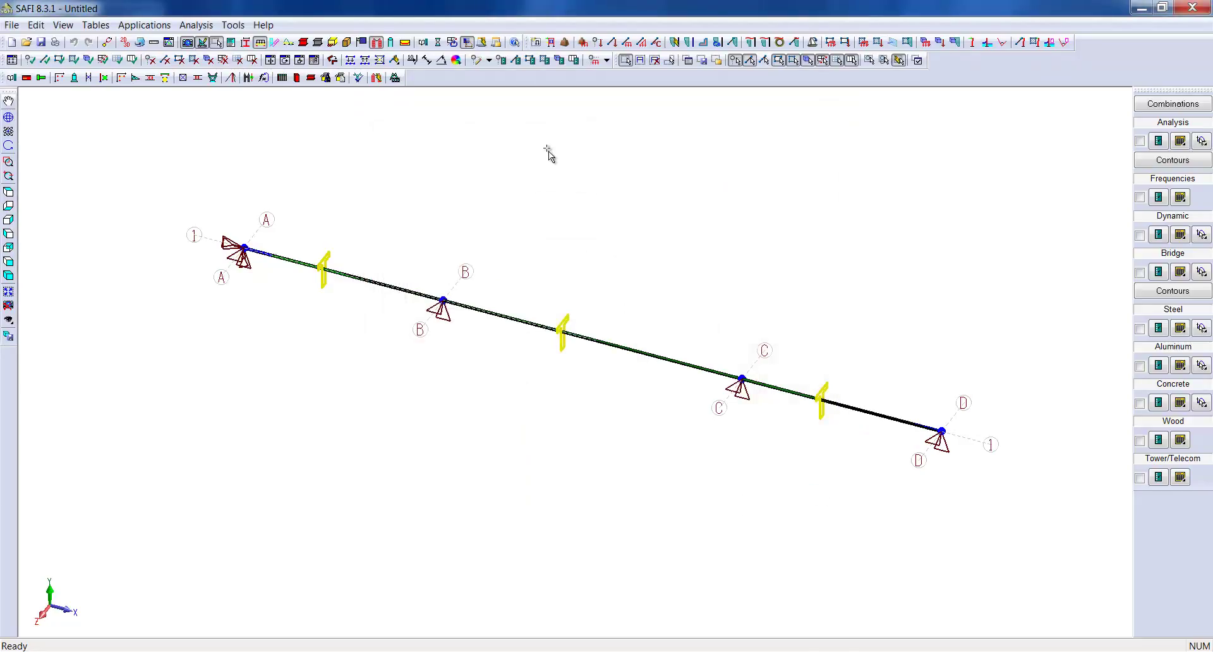
# Step: Use the NBCC-2010 wizard to create D (1.4 Dead) and D+L (1.25 Dead + 1.5 Live)
pyautogui.click(551, 42)
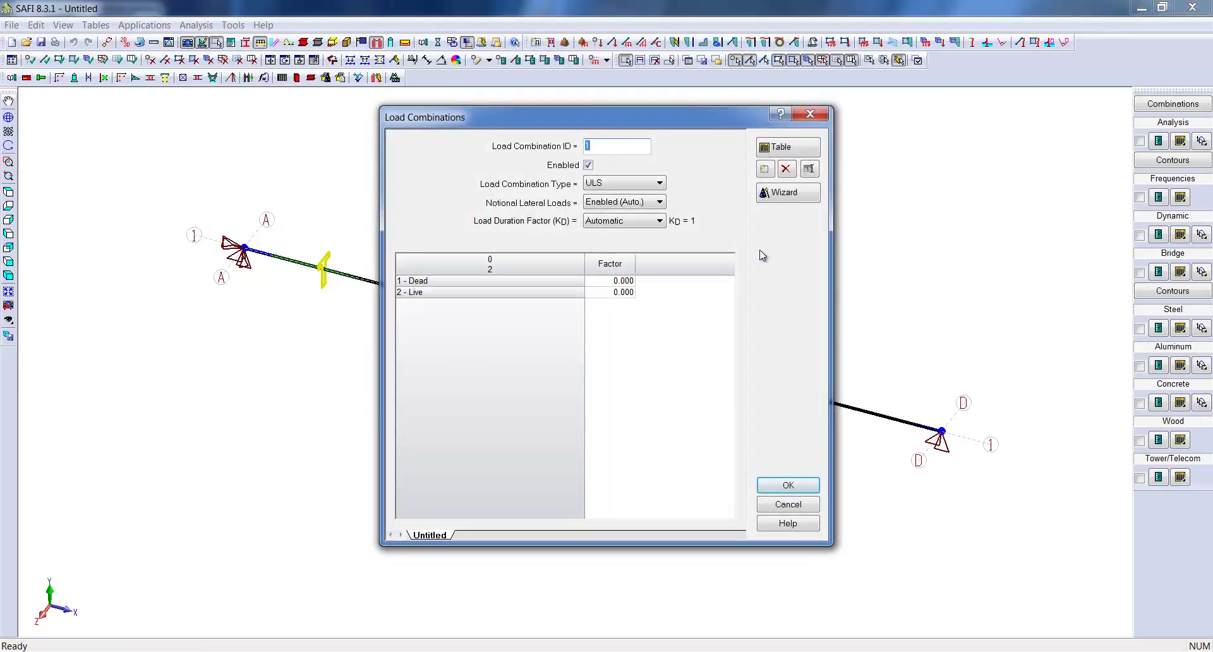
pyautogui.click(809, 195)
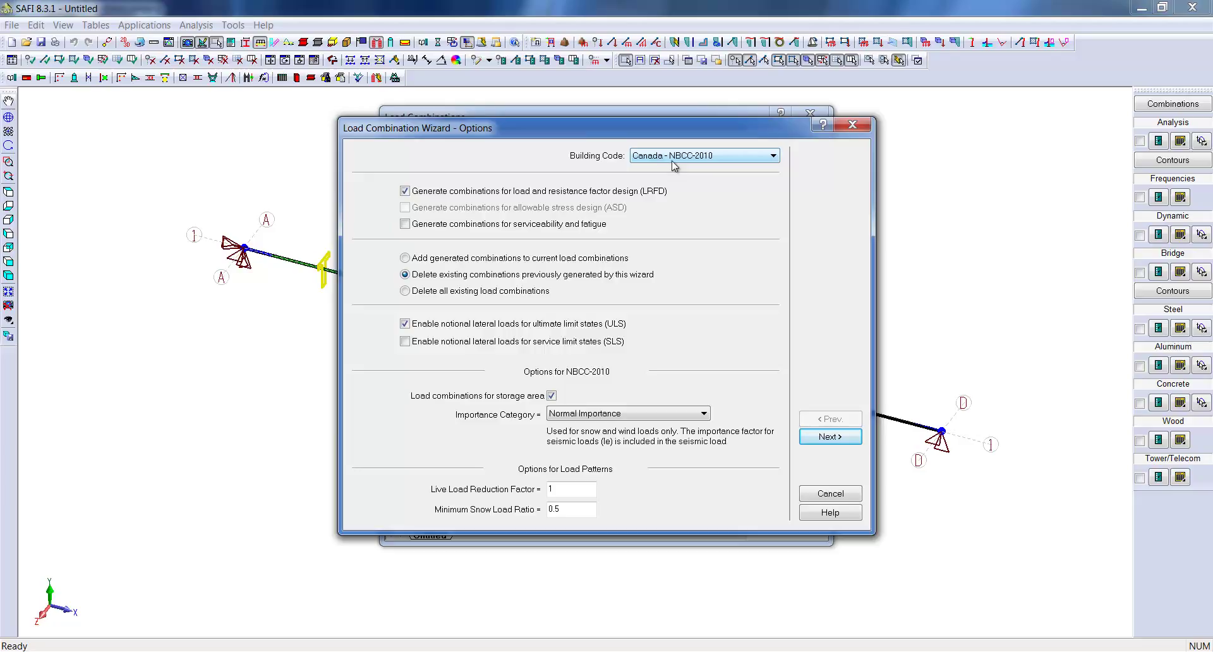
pyautogui.click(819, 437)
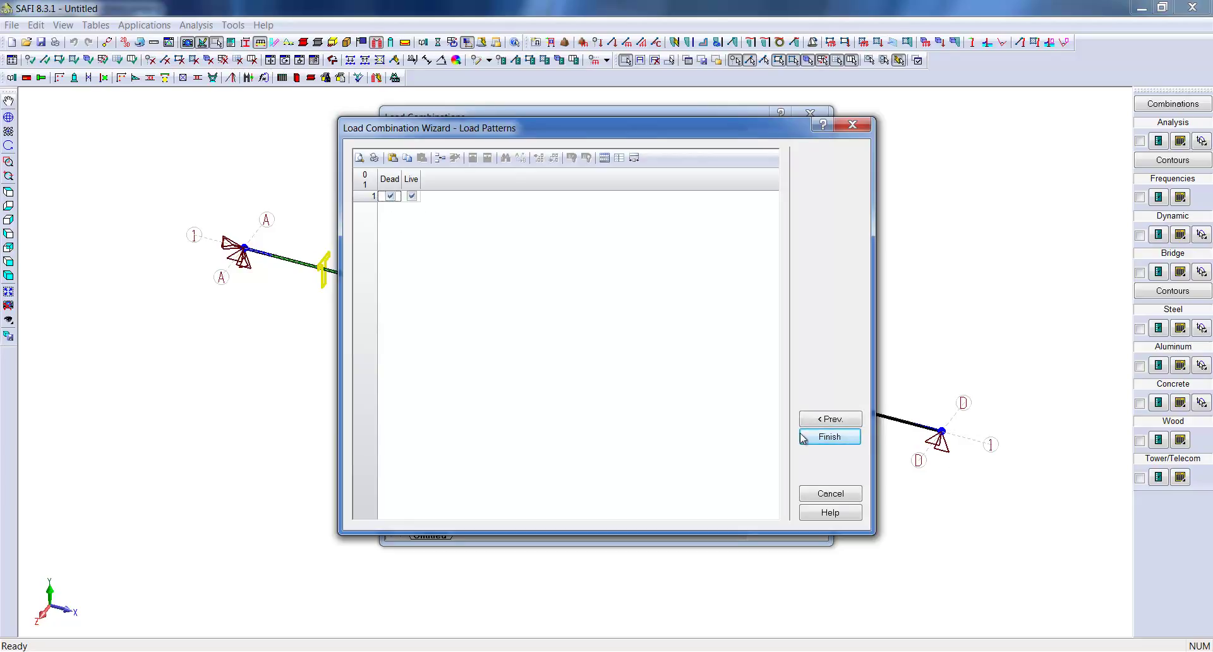
pyautogui.click(823, 438)
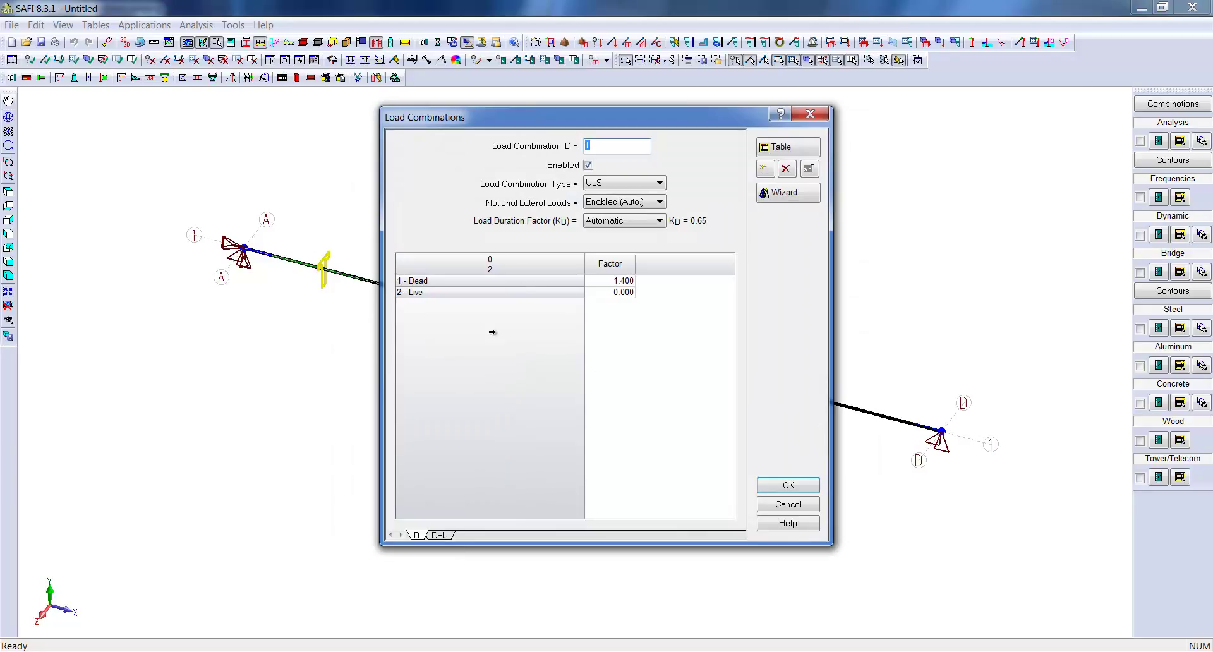
pyautogui.click(443, 535)
pyautogui.click(788, 489)
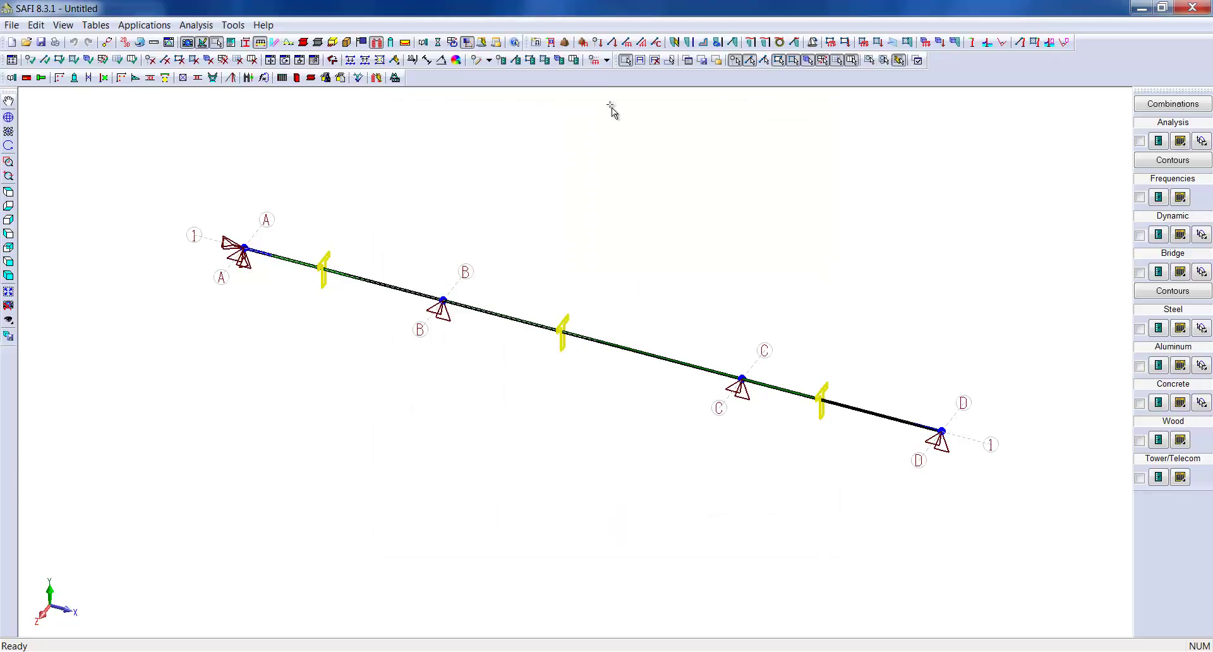
# Step: Add self-weight to Basic Load 1 - Dead with Factor Y set to -1
pyautogui.click(582, 42)
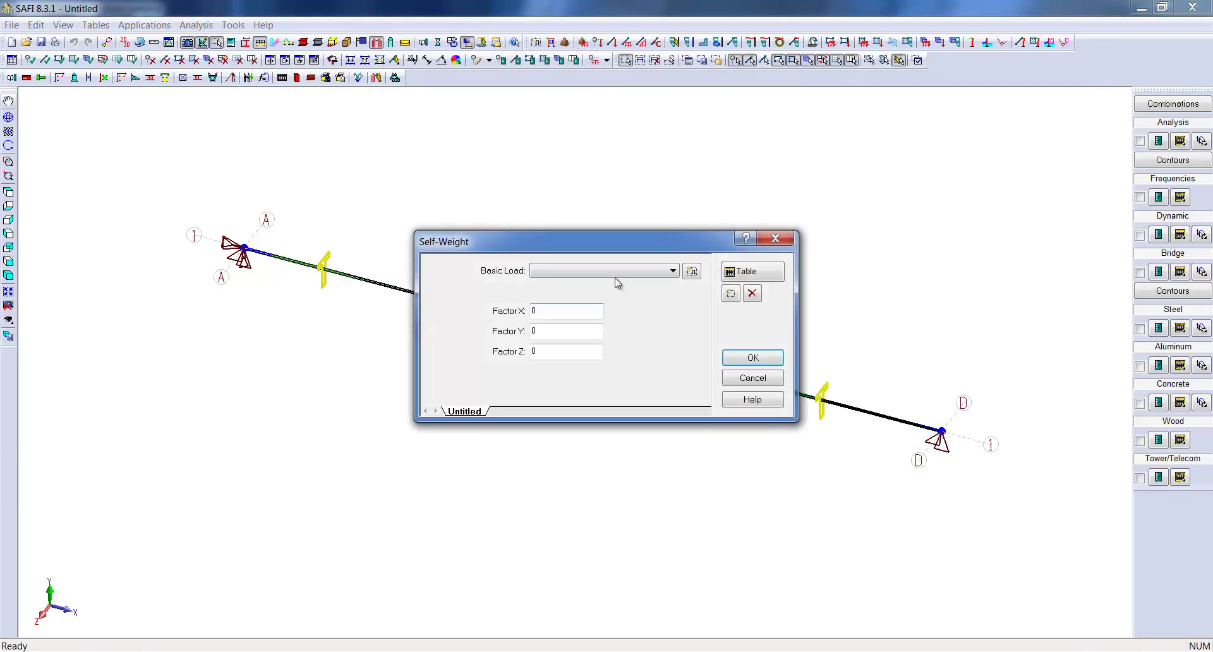
pyautogui.click(611, 274)
pyautogui.click(604, 288)
pyautogui.doubleClick(556, 331)
pyautogui.write('-1')
pyautogui.click(739, 357)
# Step: Orbit the view toward a side angle and box-select all beam members
pyautogui.moveTo(644, 446); pyautogui.dragTo(663, 305, button='middle')
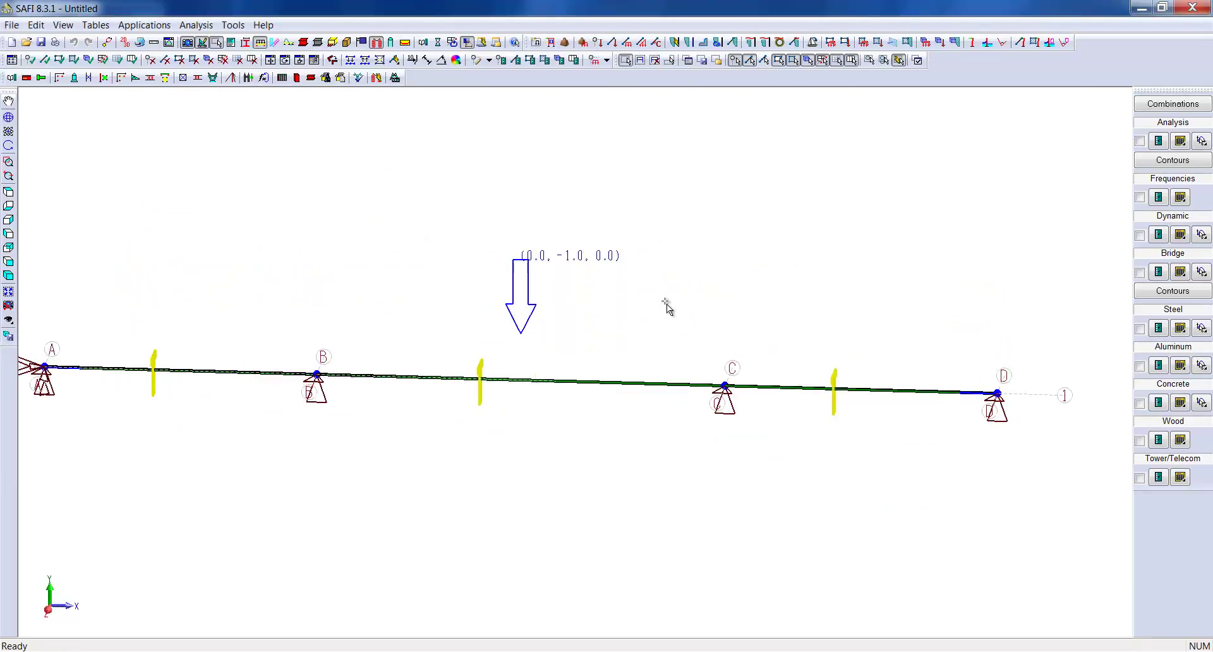
pyautogui.scroll(-1, 576, 222)
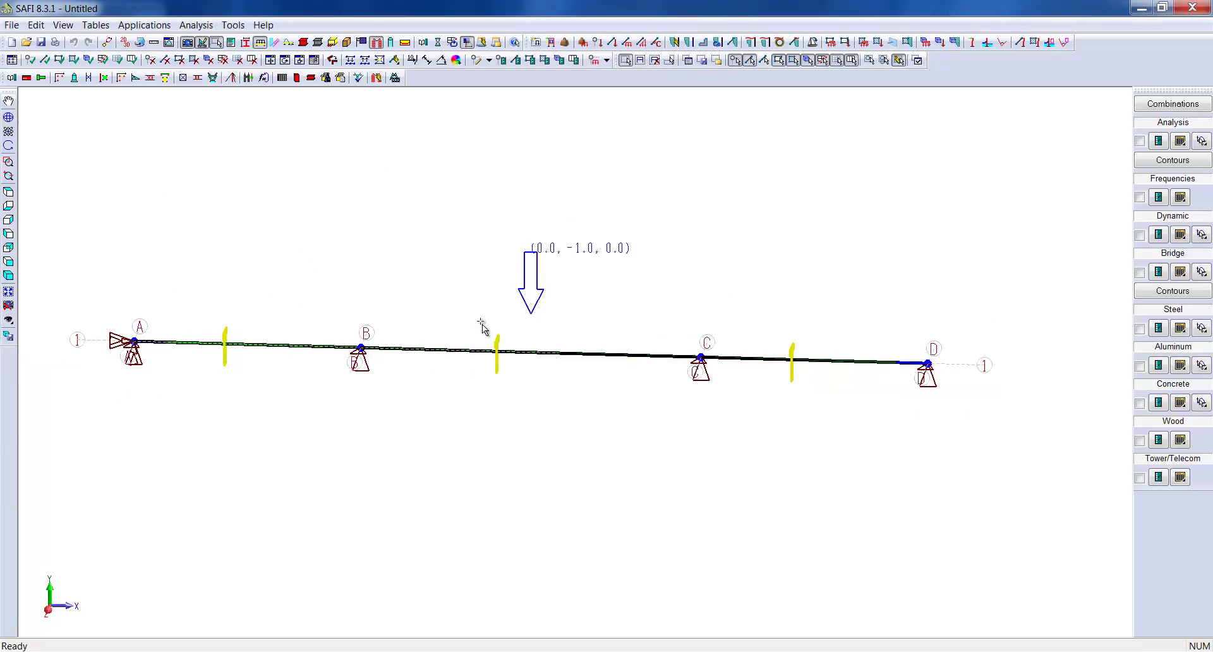
pyautogui.moveTo(684, 377); pyautogui.dragTo(632, 365, button='middle')
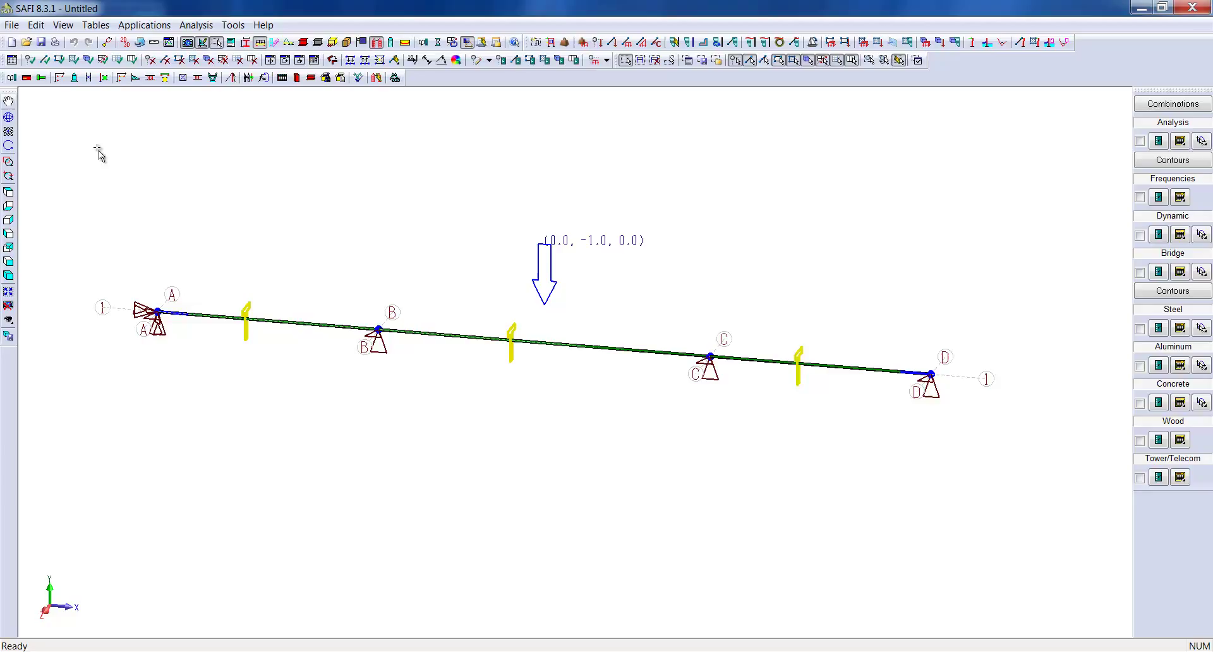
pyautogui.moveTo(109, 230); pyautogui.dragTo(989, 439)
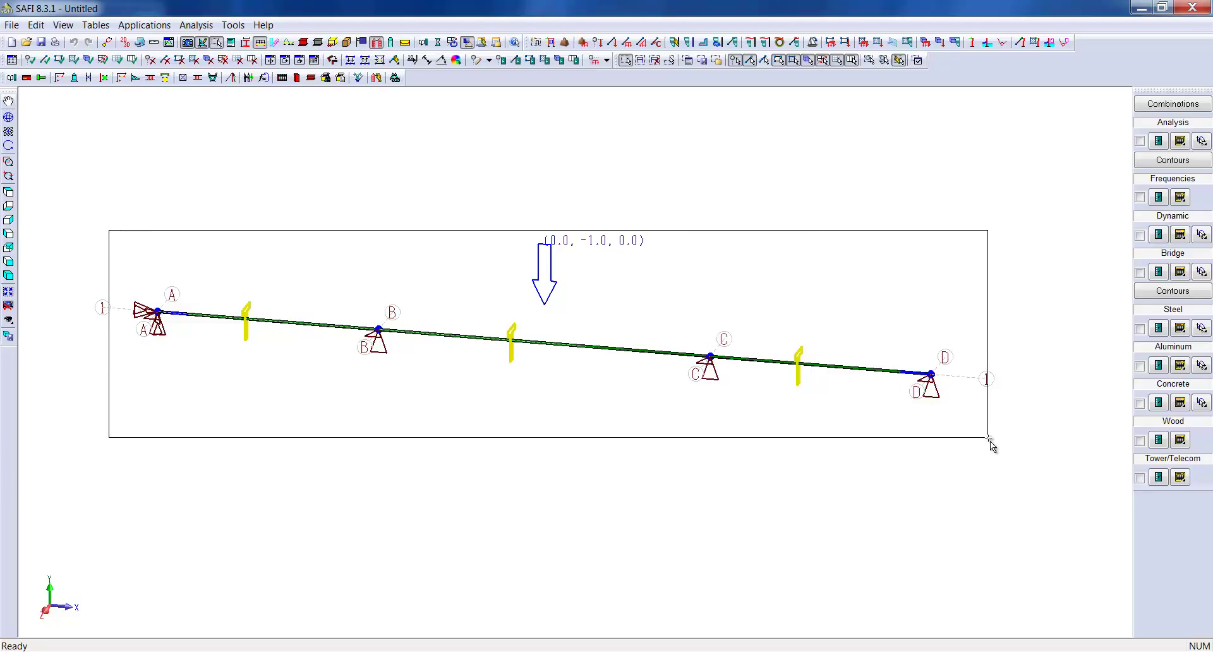
# Step: Apply a uniform -30 kN/m FY member load to Basic Load 2 - Live on all selected spans
pyautogui.rightClick(812, 365)
pyautogui.moveTo(963, 642)
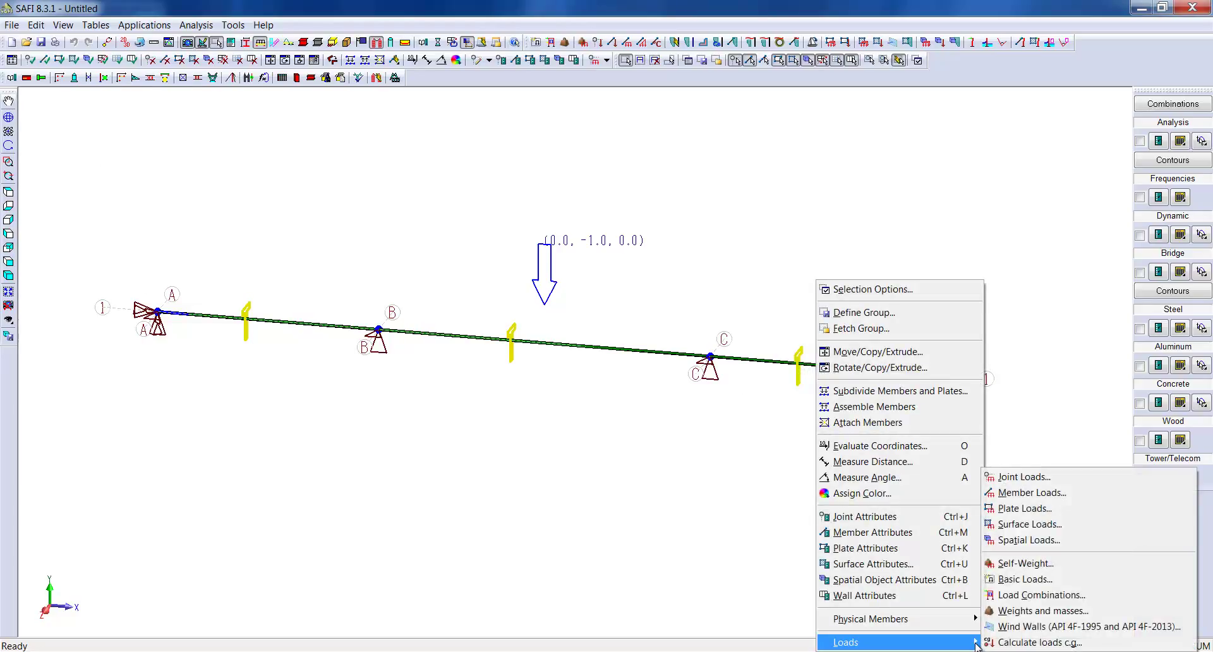
pyautogui.click(1054, 494)
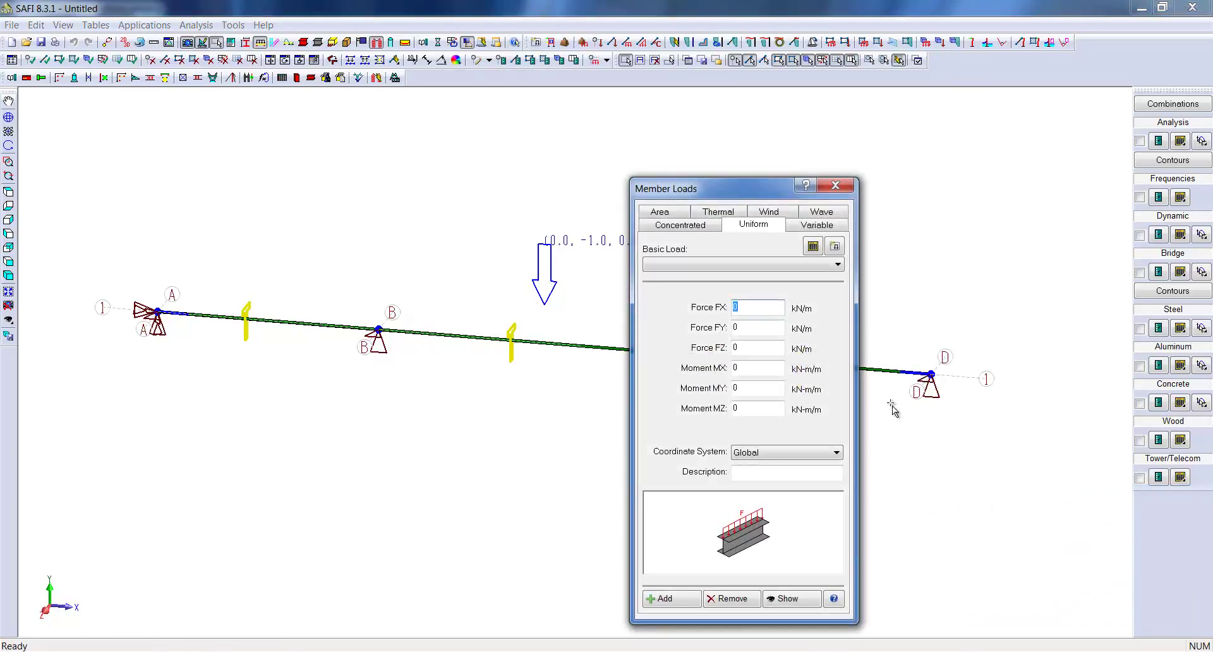
pyautogui.click(765, 331)
pyautogui.click(705, 266)
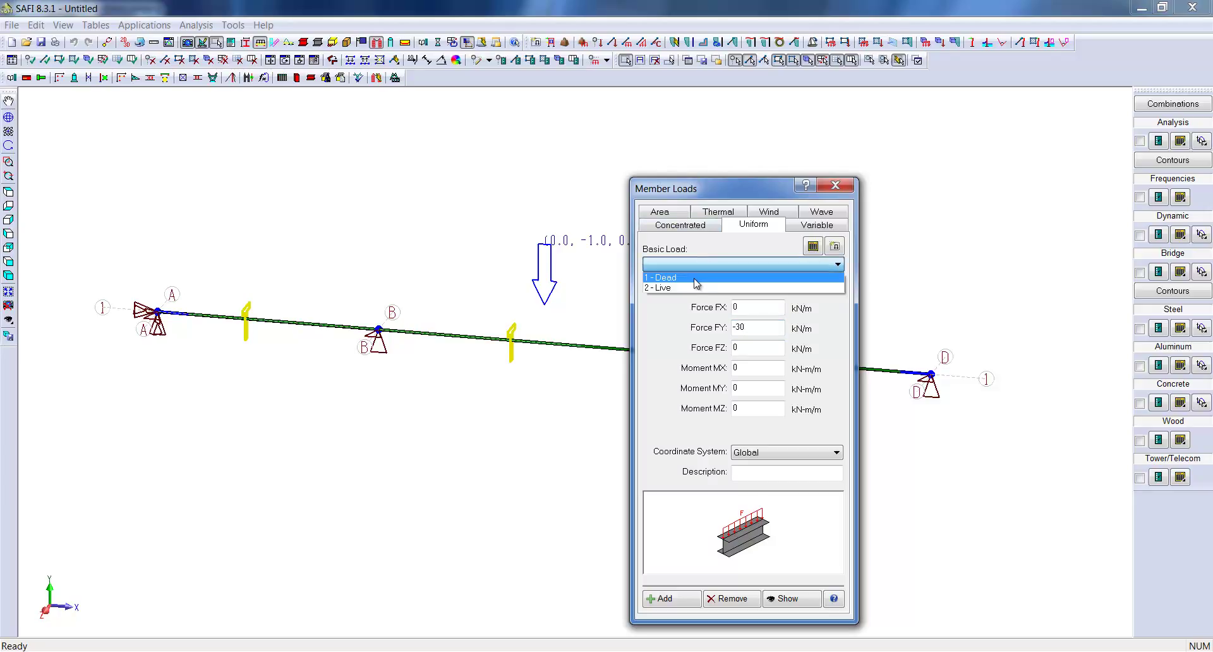
pyautogui.click(691, 289)
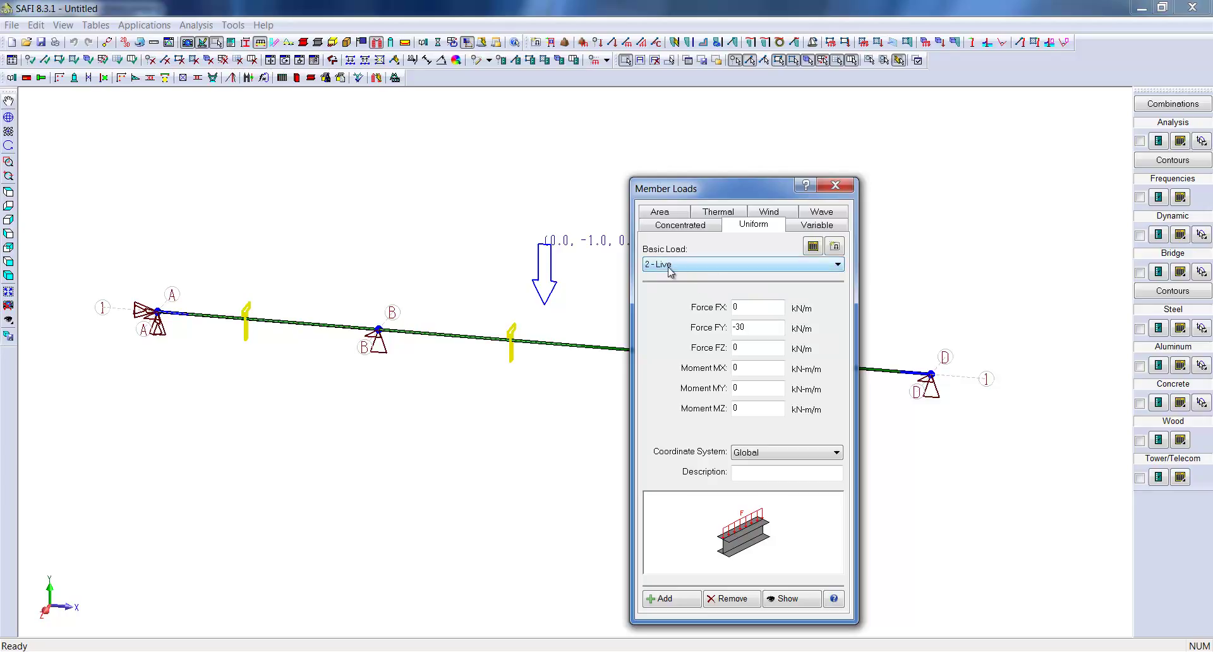
pyautogui.click(667, 599)
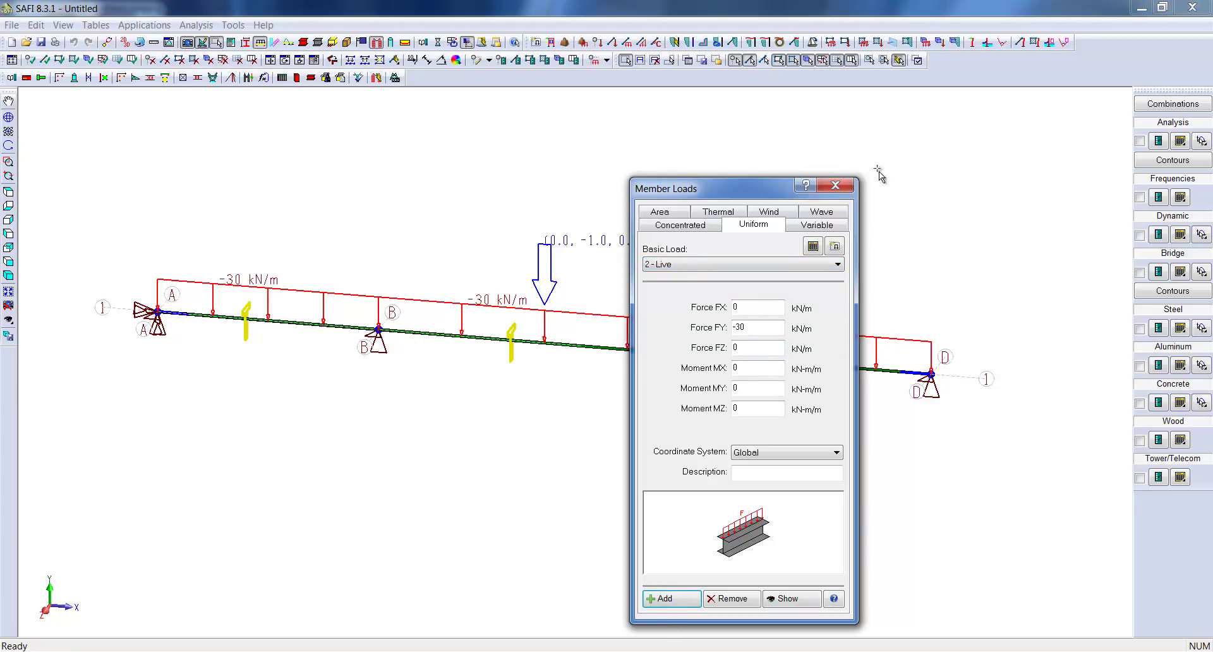
pyautogui.click(835, 185)
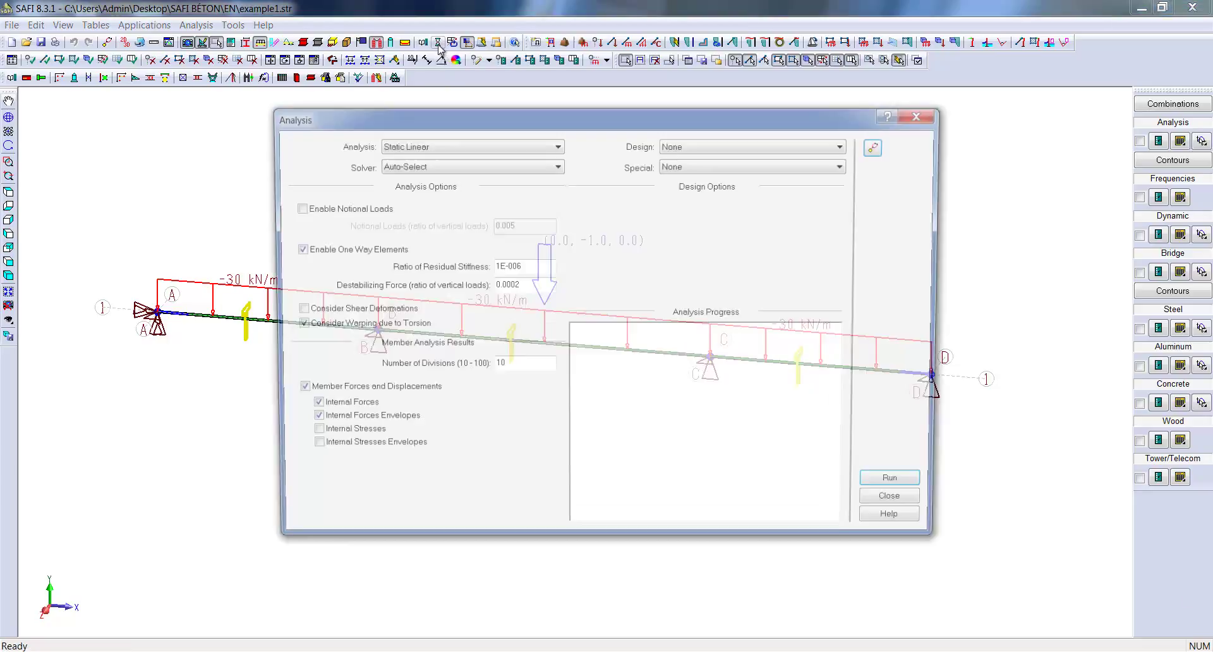
# Step: Run the static linear analysis, saving changes when prompted, then close the Analysis dialog
pyautogui.click(438, 42)
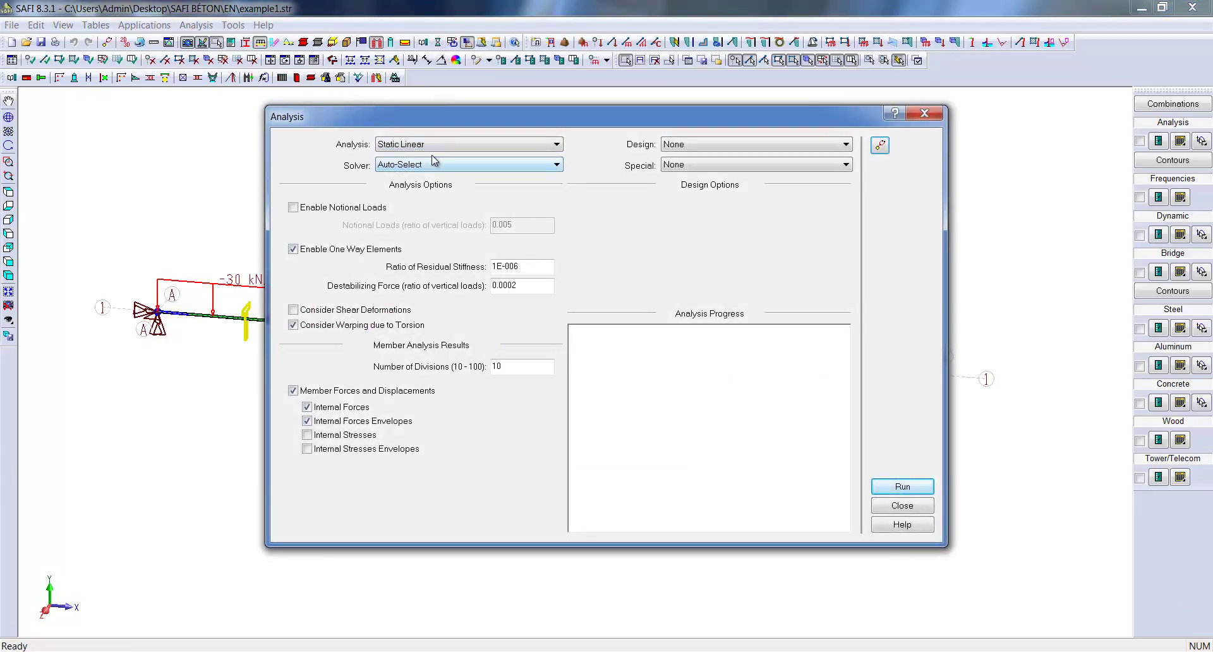
pyautogui.click(903, 486)
pyautogui.click(583, 368)
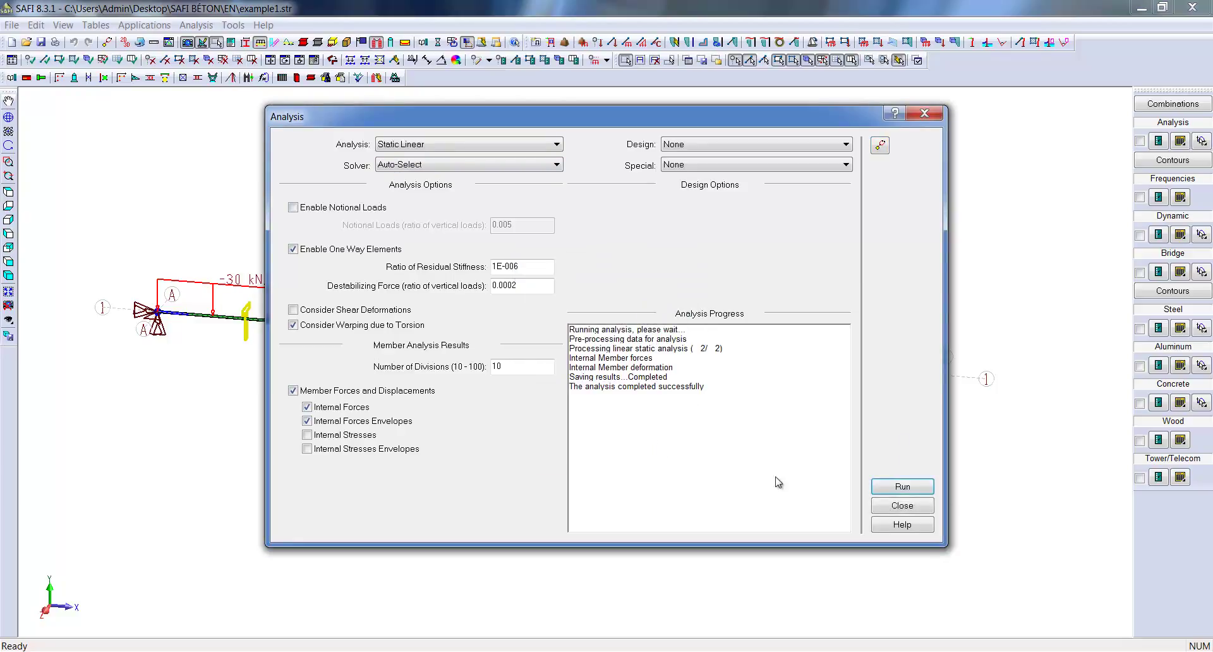
pyautogui.click(930, 509)
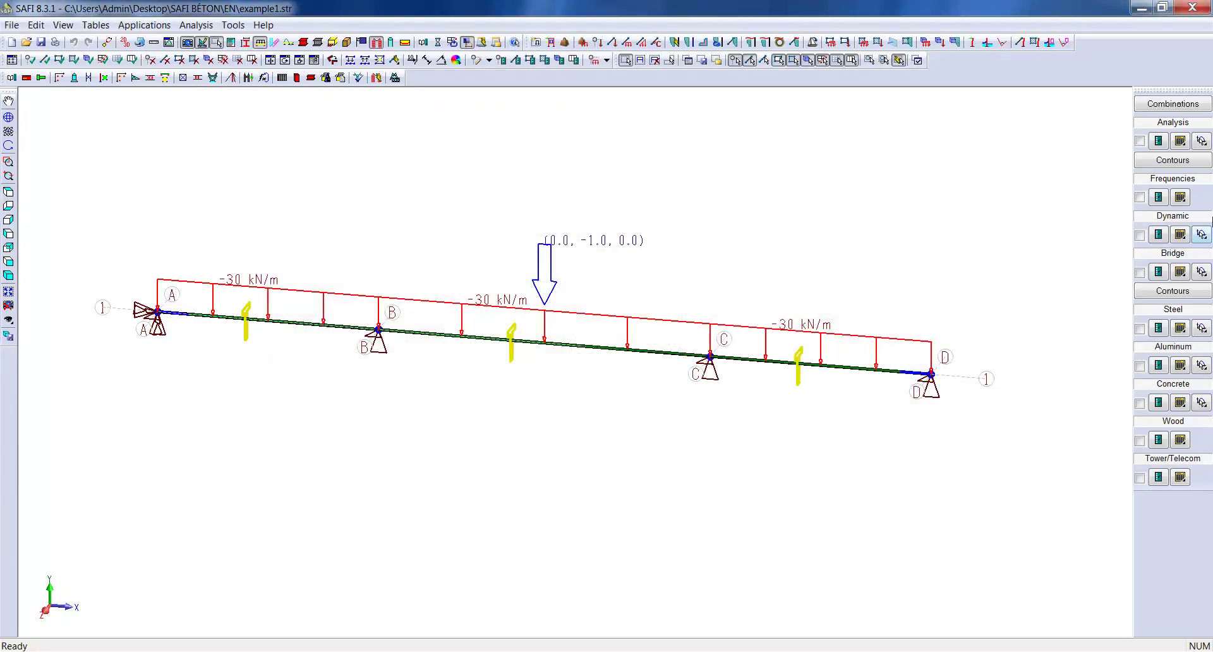
pyautogui.click(1201, 141)
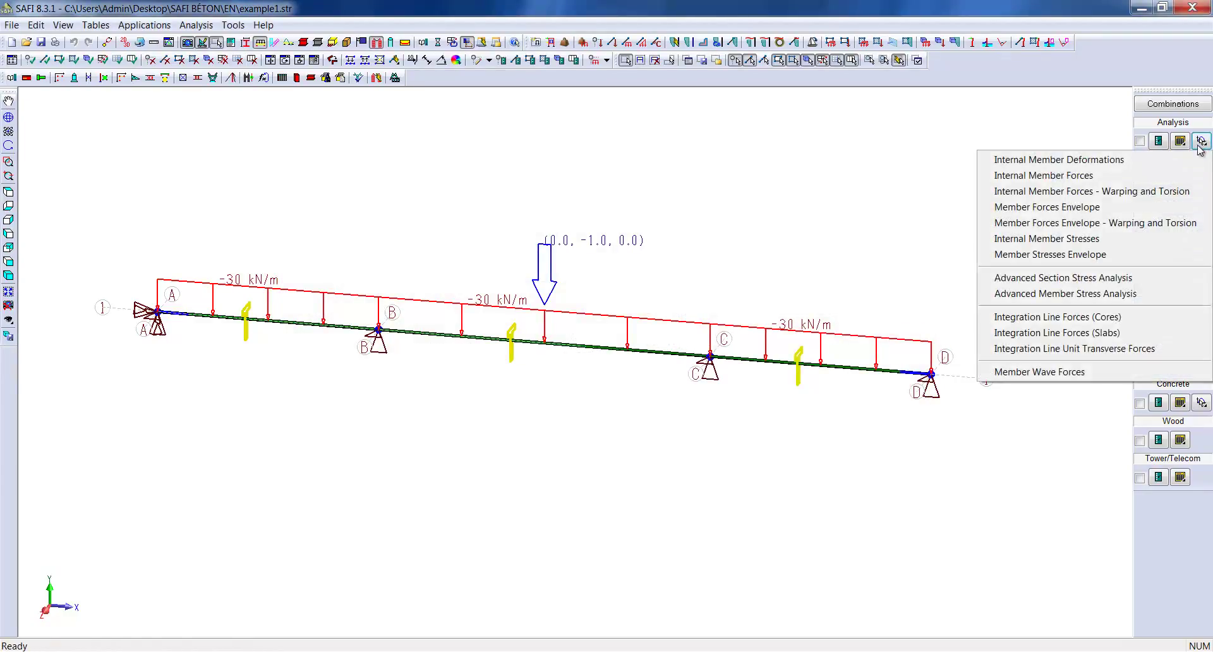
pyautogui.click(1099, 176)
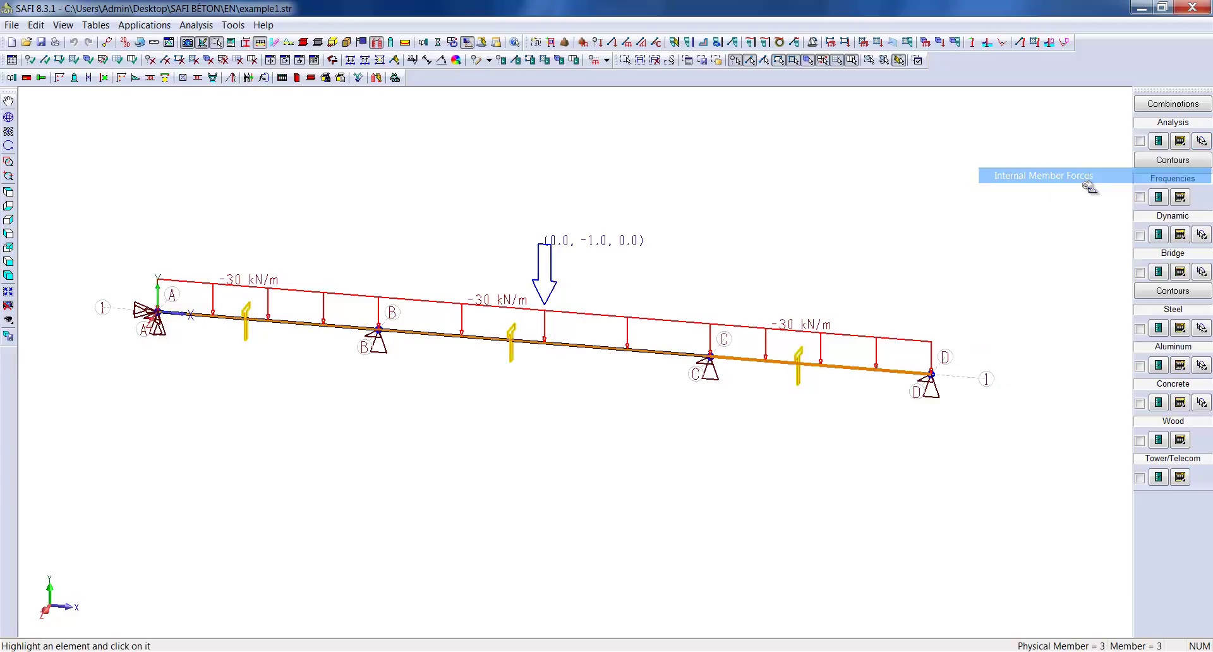
pyautogui.click(534, 341)
pyautogui.click(549, 167)
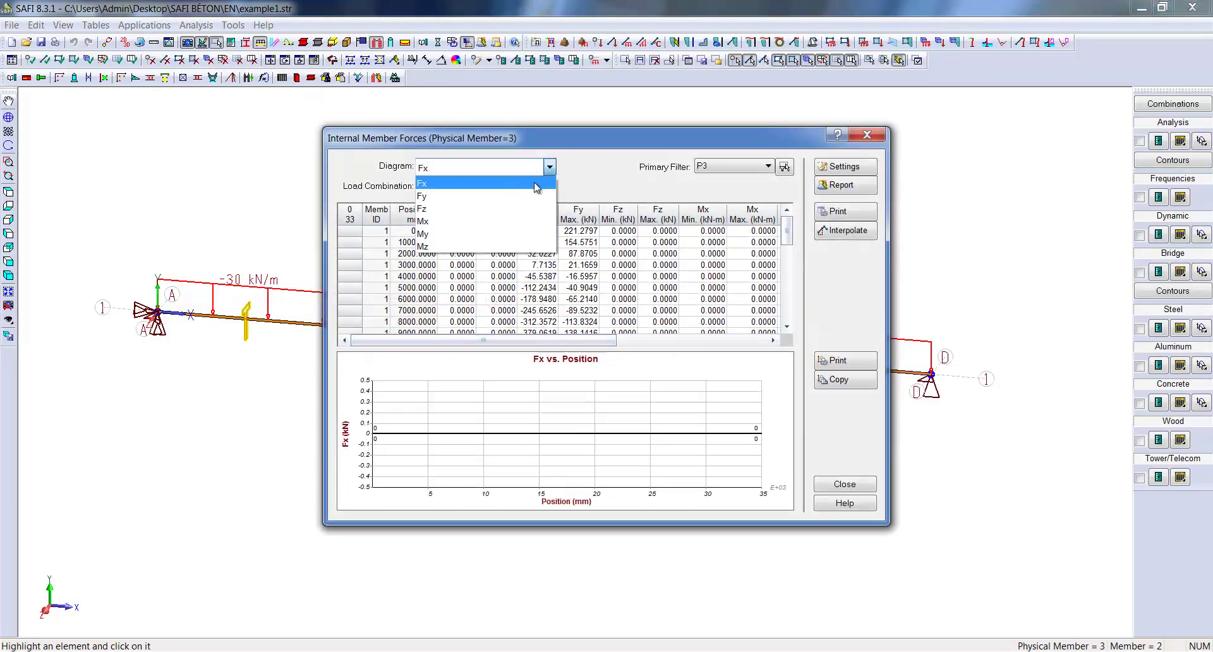
pyautogui.click(524, 197)
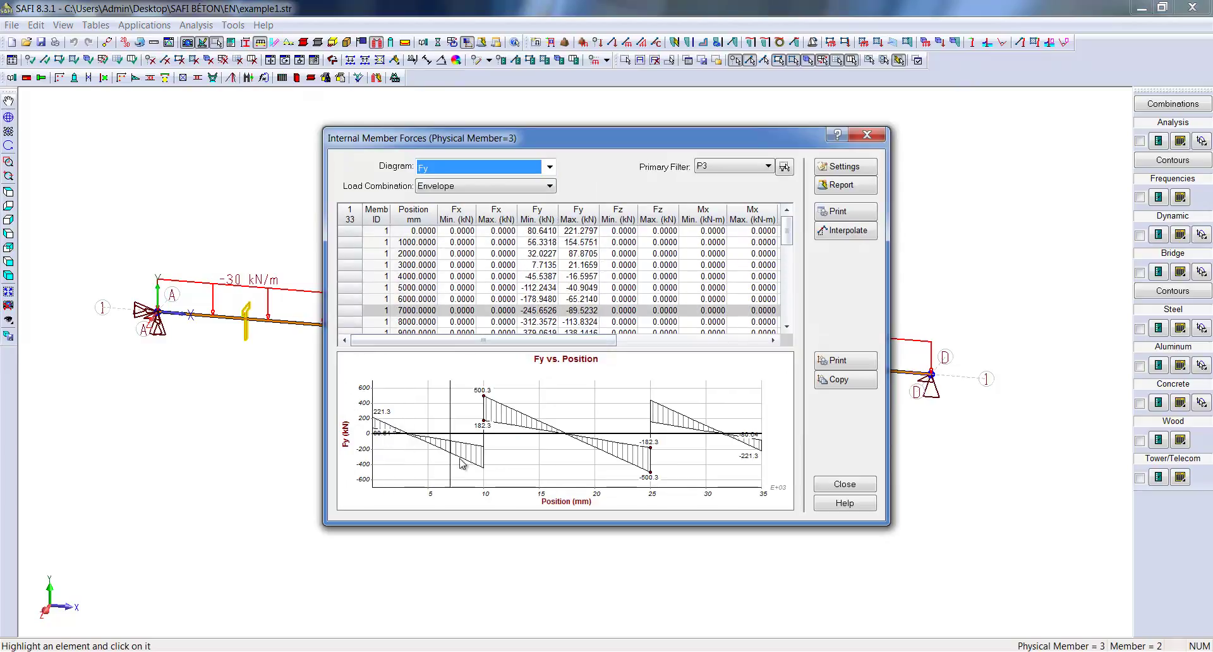
pyautogui.moveTo(462, 464); pyautogui.dragTo(774, 464)
pyautogui.click(549, 168)
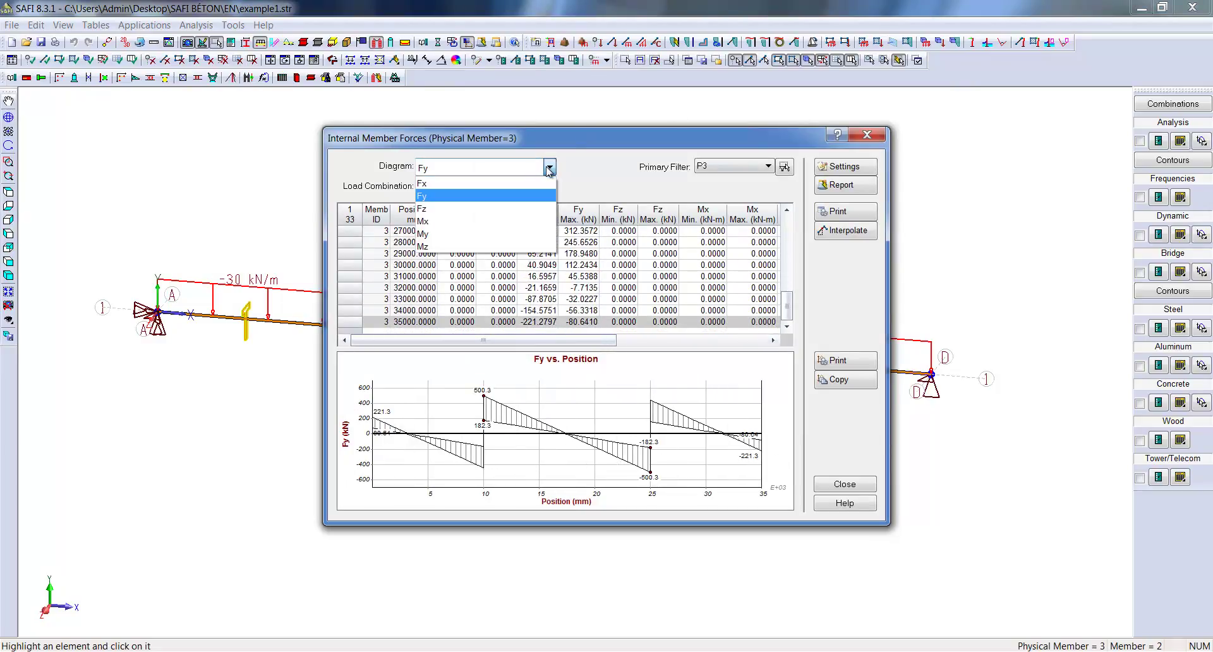
pyautogui.click(477, 246)
pyautogui.moveTo(407, 453); pyautogui.dragTo(764, 483)
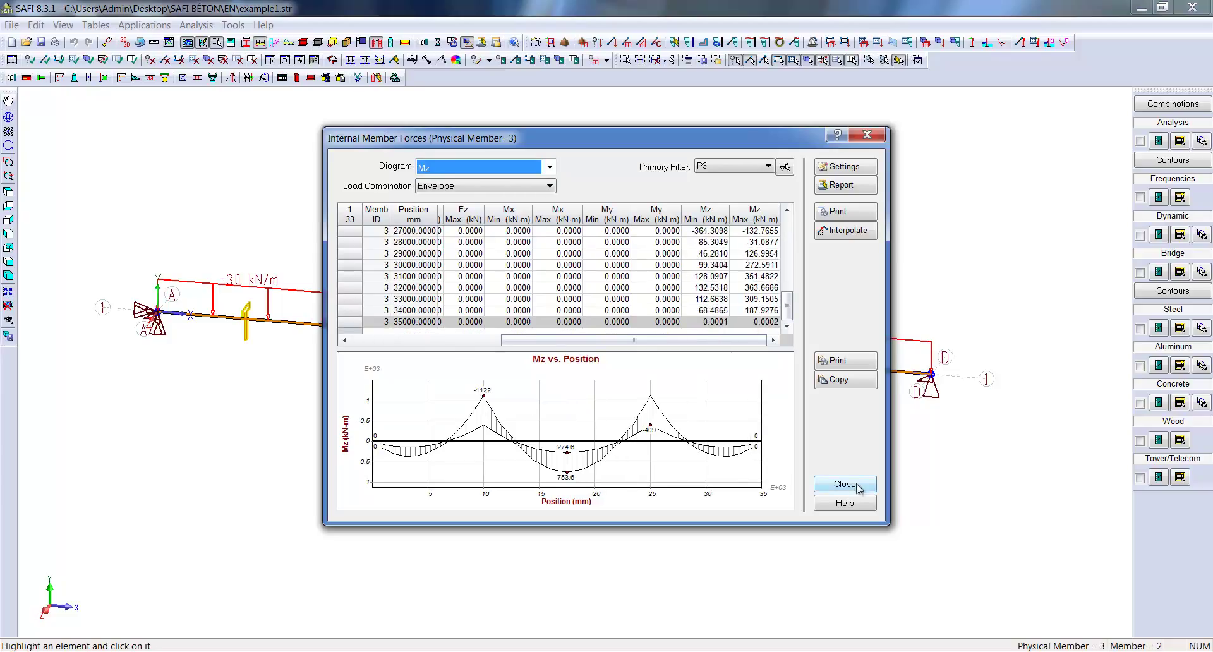
pyautogui.click(847, 484)
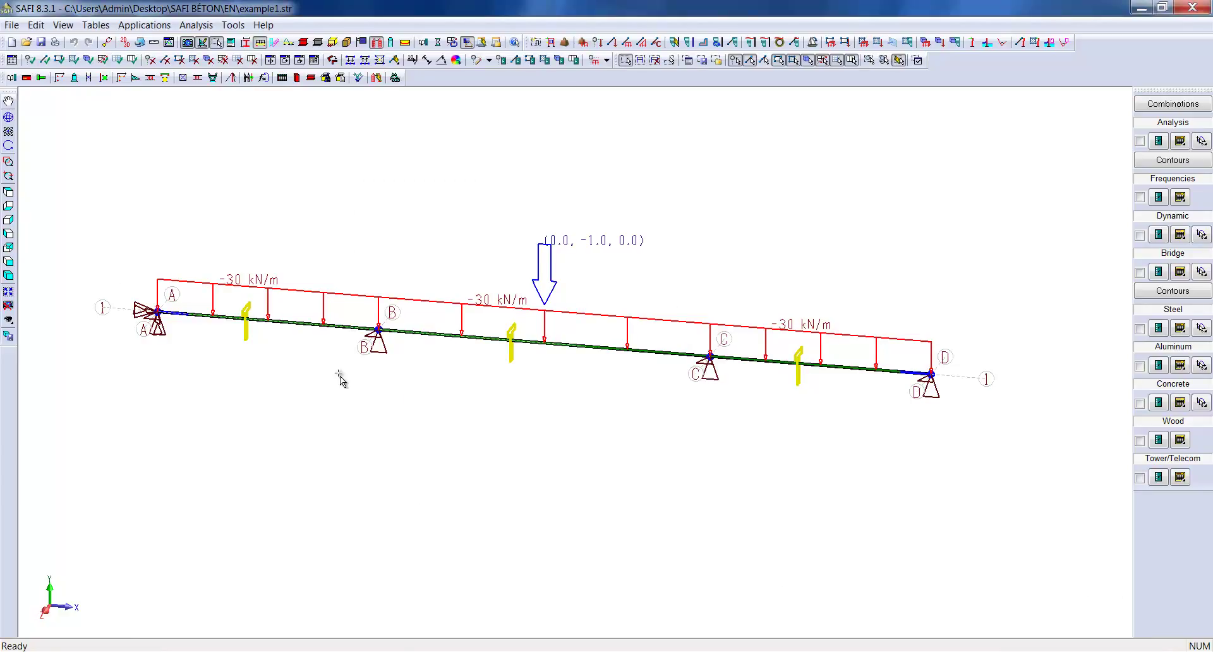
# Step: Select the whole beam and show its Member Attributes on the Concrete tab
pyautogui.moveTo(73, 264); pyautogui.dragTo(982, 464)
pyautogui.rightClick(848, 358)
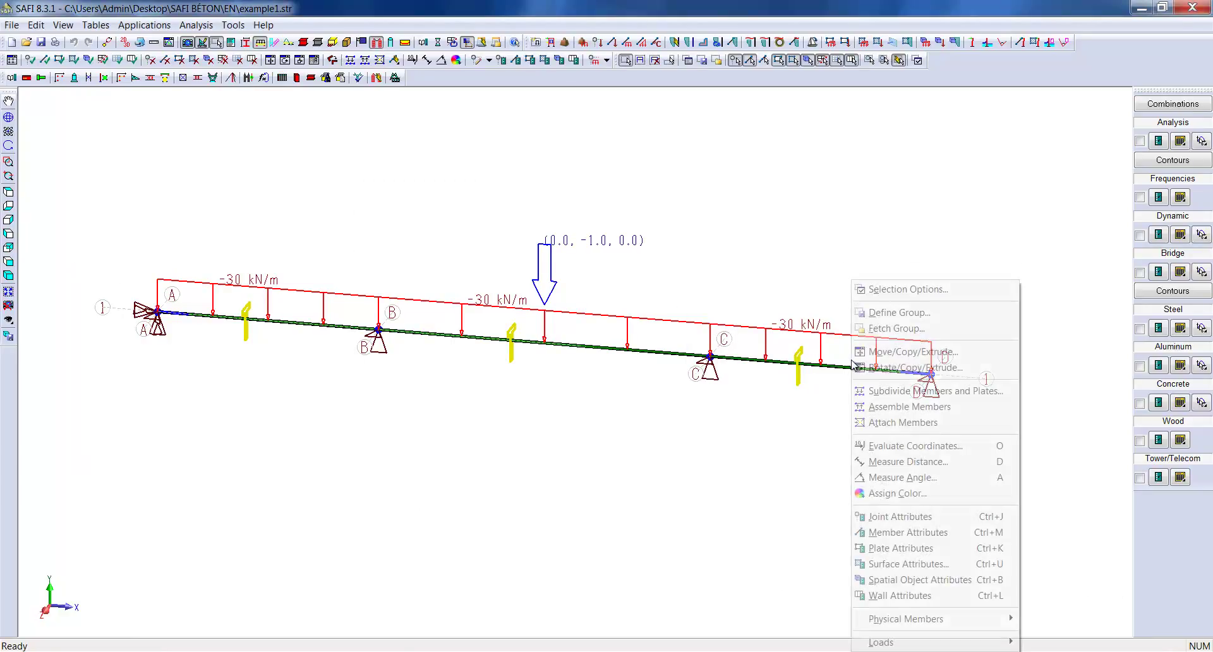
pyautogui.click(908, 532)
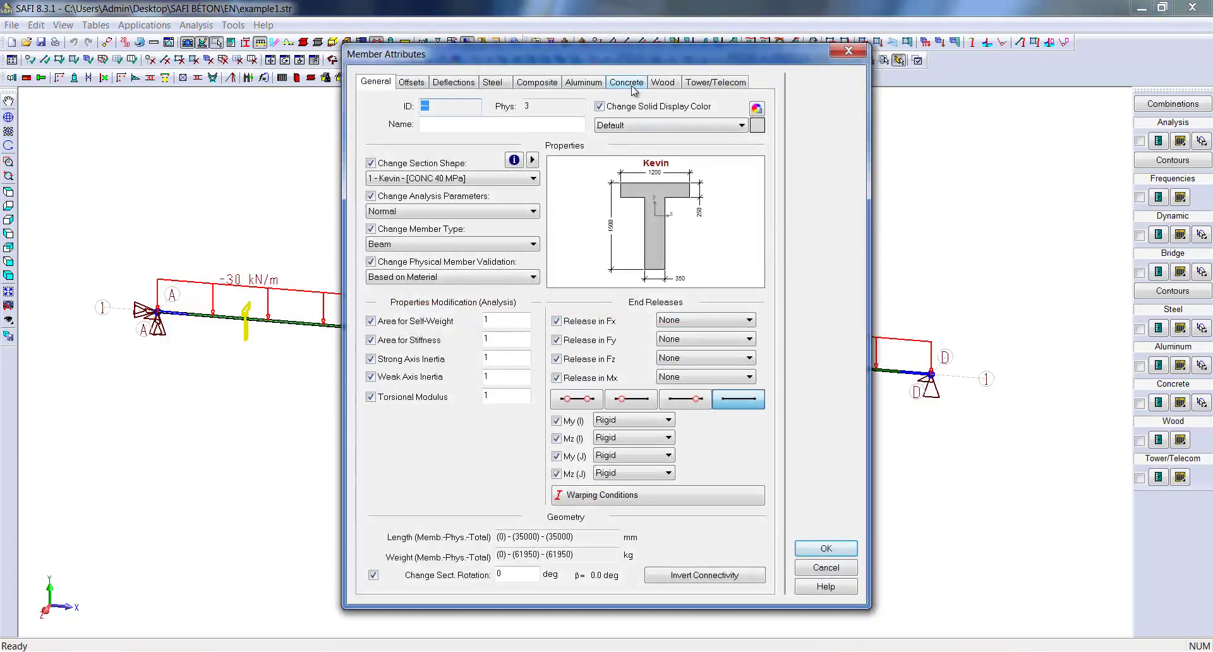
pyautogui.click(627, 83)
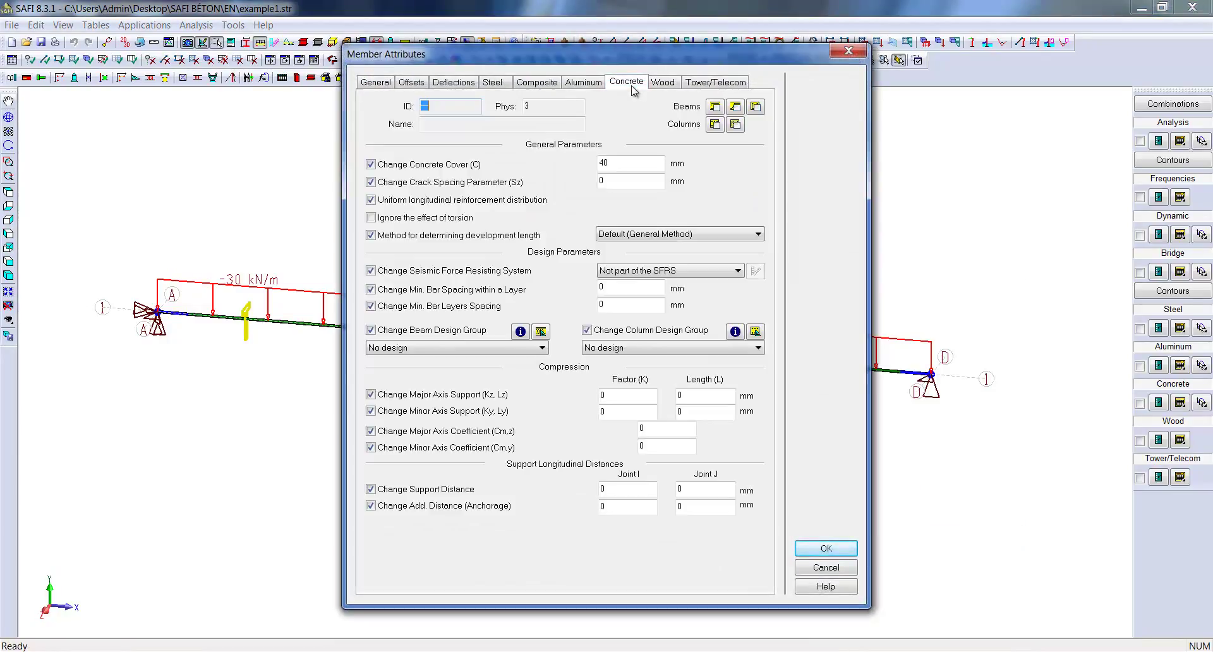
# Step: Preview the Beams longitudinal reinforcement layout in a rotated 3-D view, then close it
pyautogui.click(715, 106)
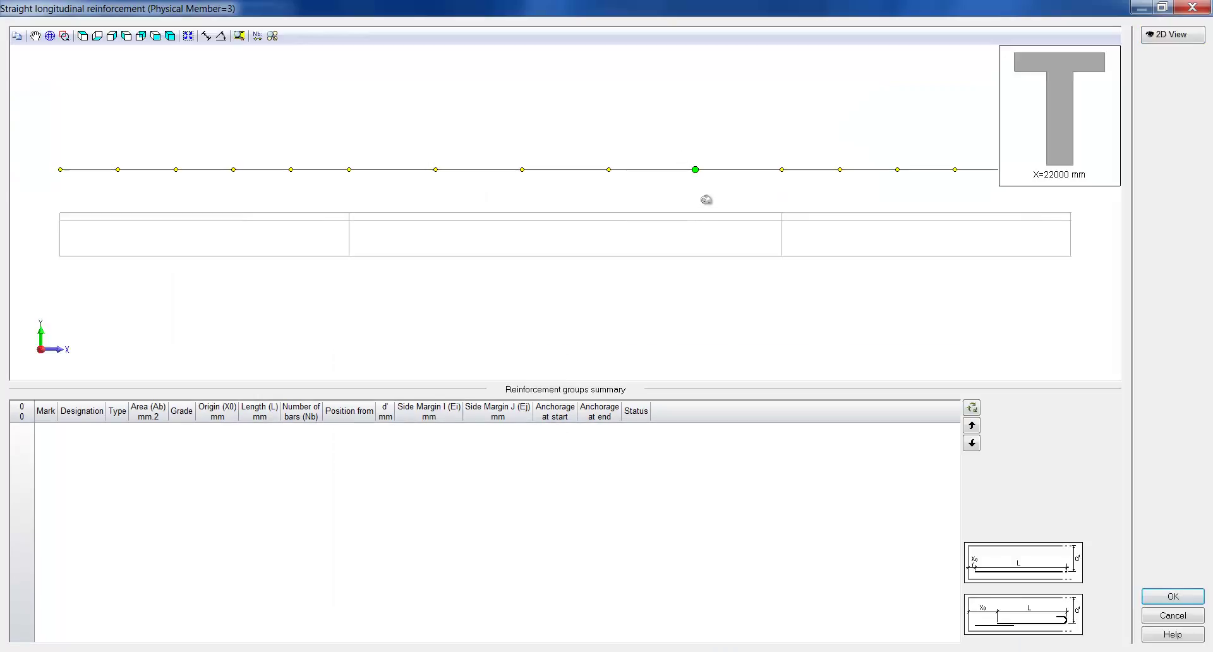
pyautogui.rightClick(727, 241)
pyautogui.press('r')
pyautogui.moveTo(699, 287); pyautogui.dragTo(764, 371)
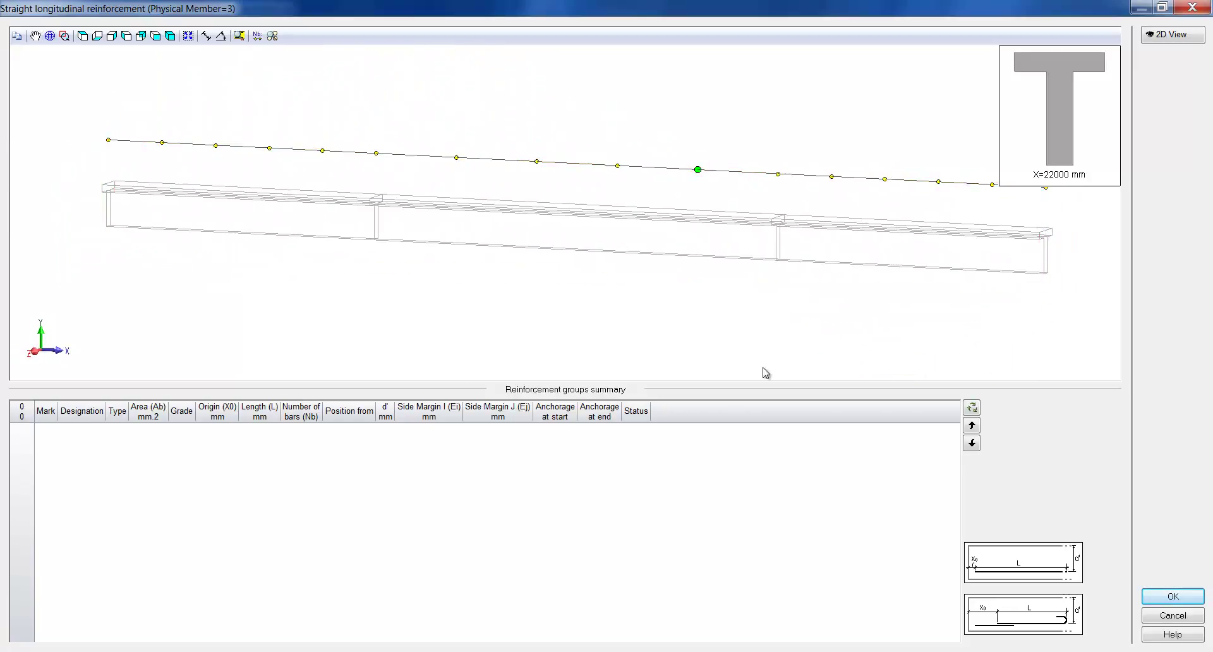
pyautogui.click(1169, 599)
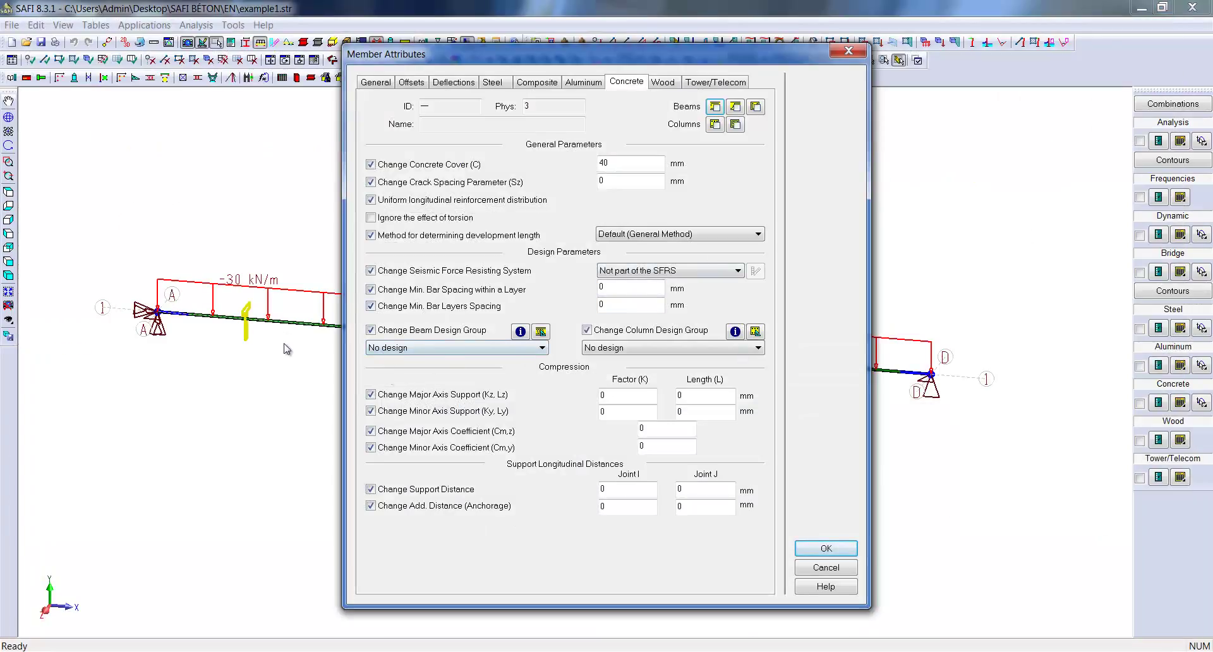
# Step: Add a new reinforced-concrete beam design group named '25M - 10M' and accept the definitions
pyautogui.click(540, 332)
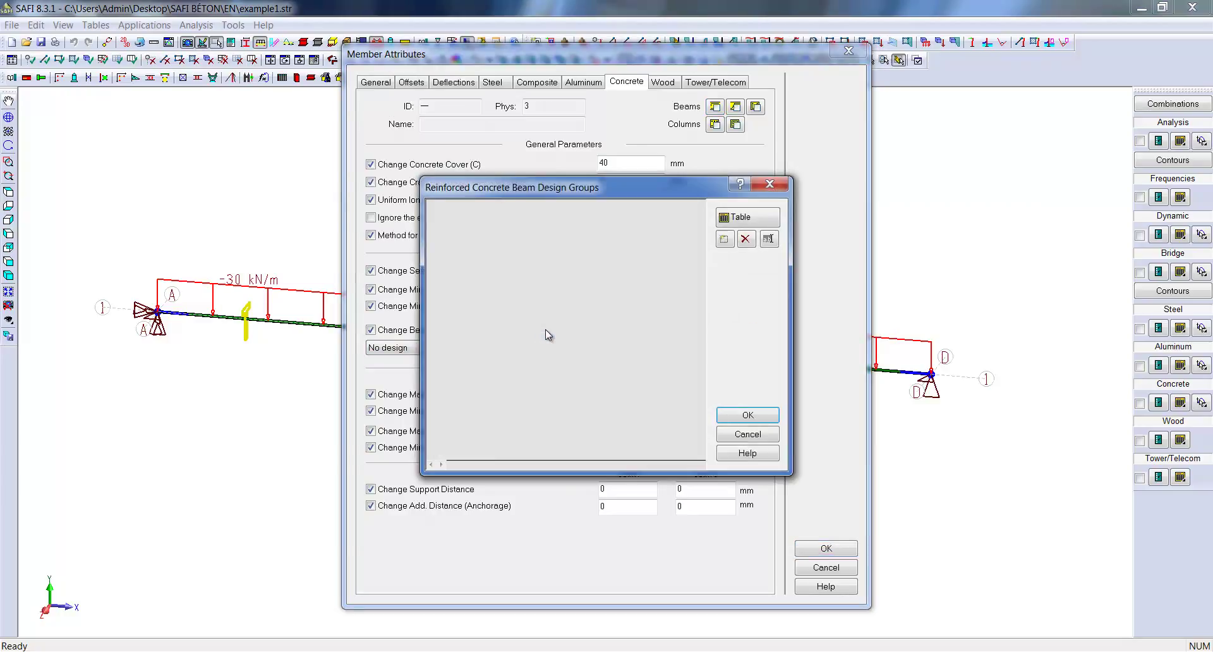
pyautogui.click(723, 240)
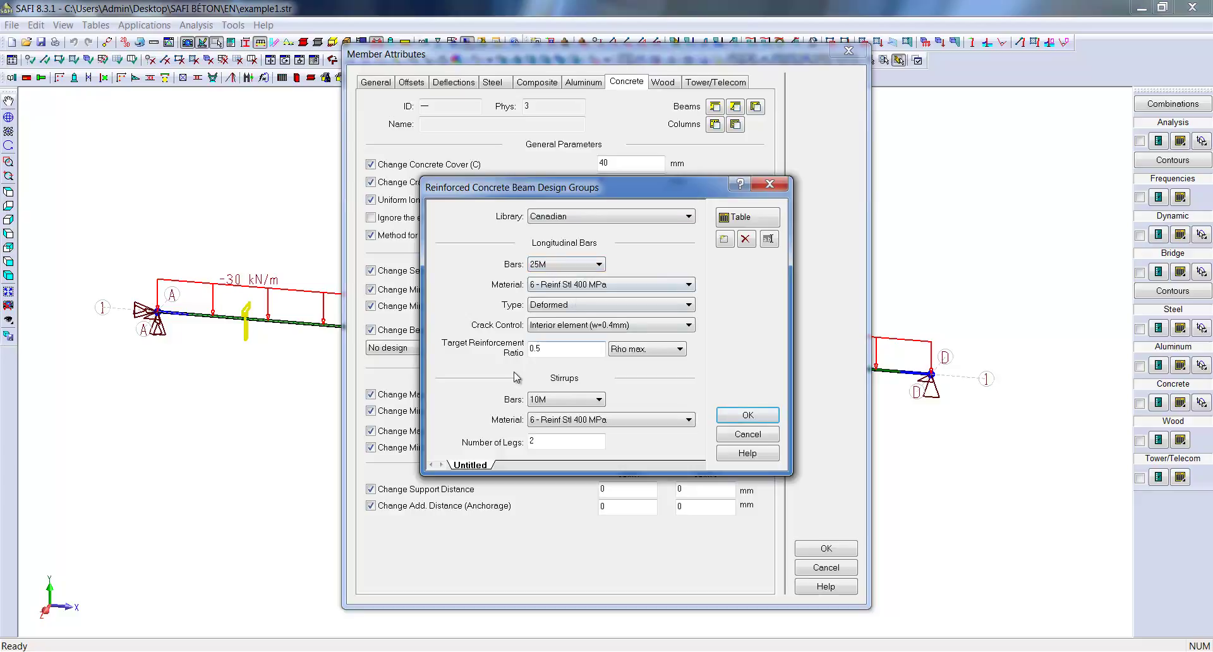
pyautogui.doubleClick(482, 466)
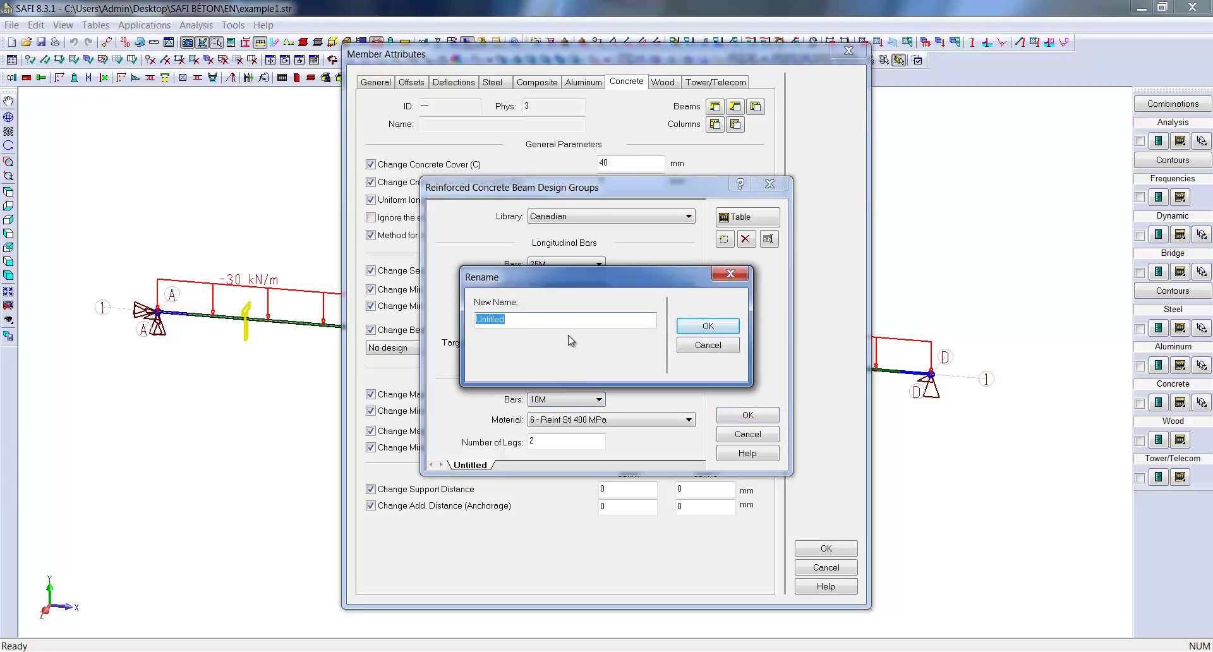
pyautogui.write('25M - 10M')
pyautogui.click(725, 326)
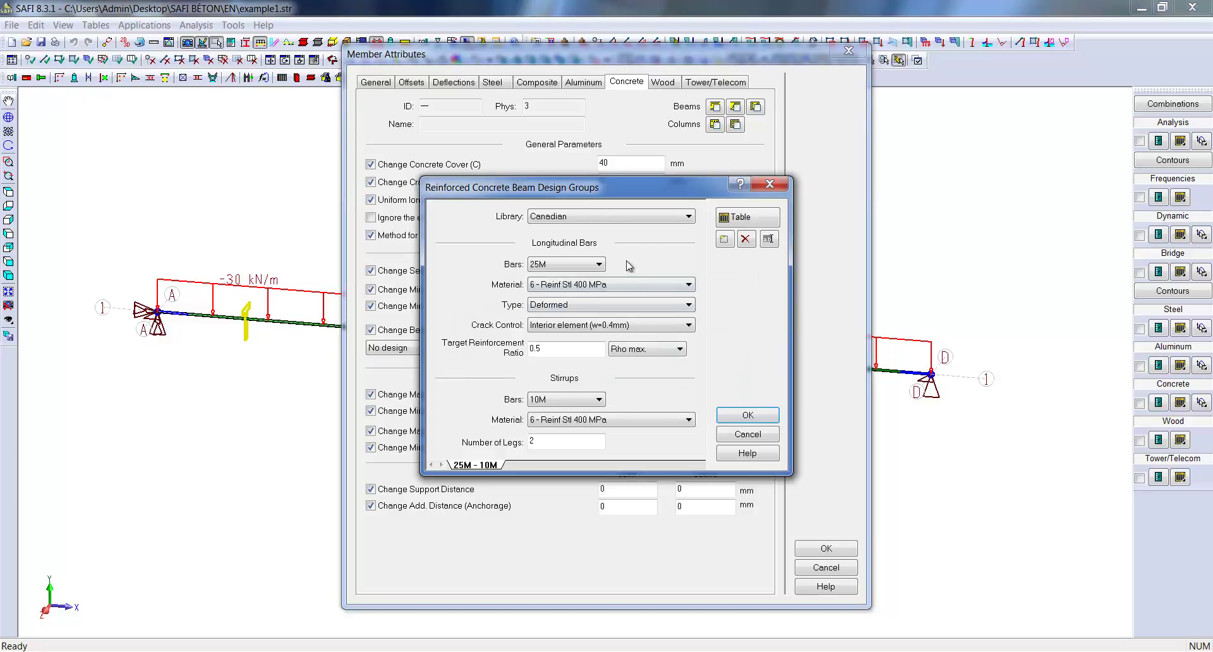
pyautogui.click(748, 415)
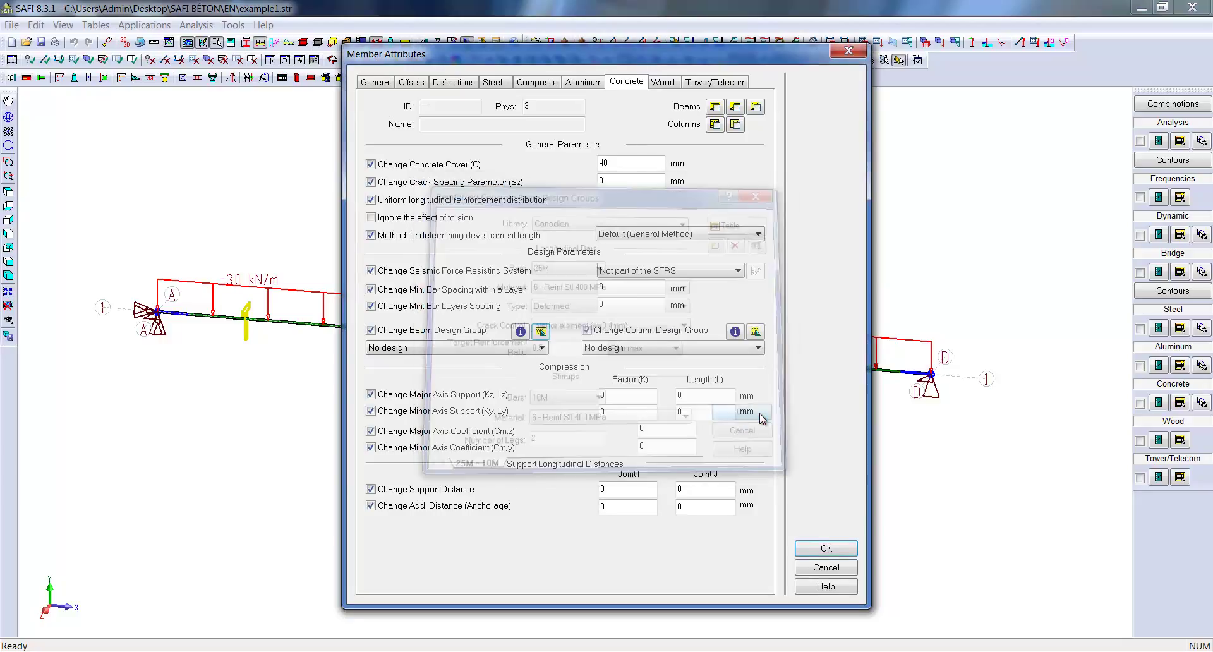
# Step: Pick design group 1 - 25M - 10M for the beam and accept the member attributes
pyautogui.click(542, 348)
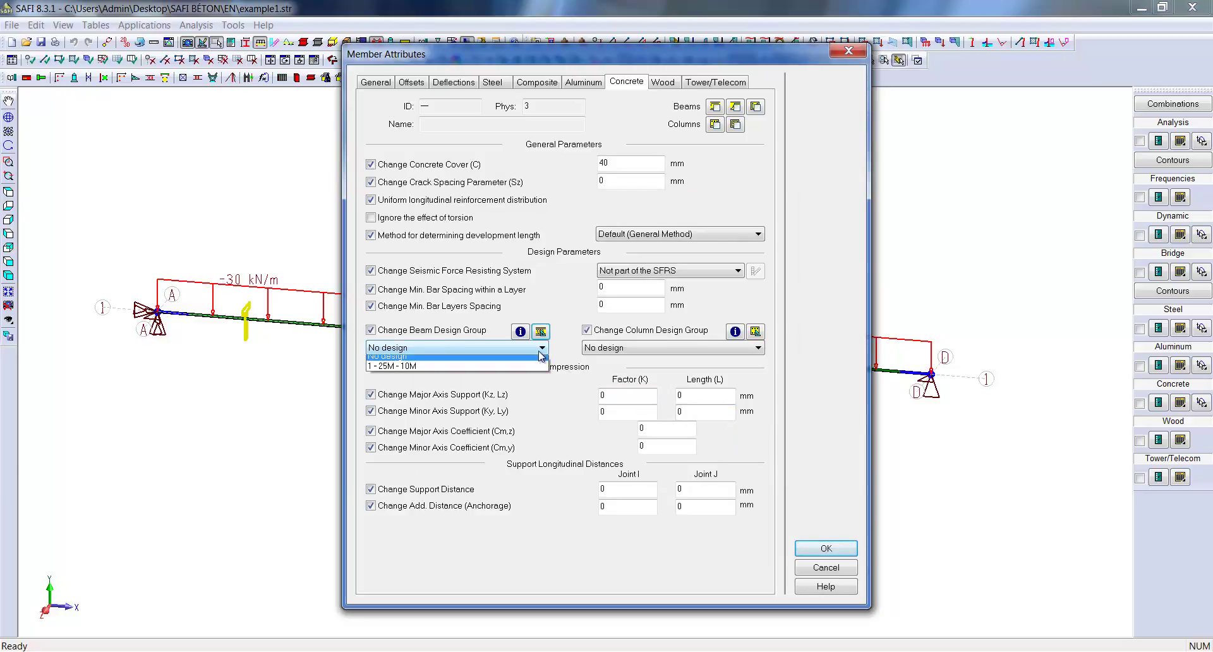
pyautogui.click(461, 374)
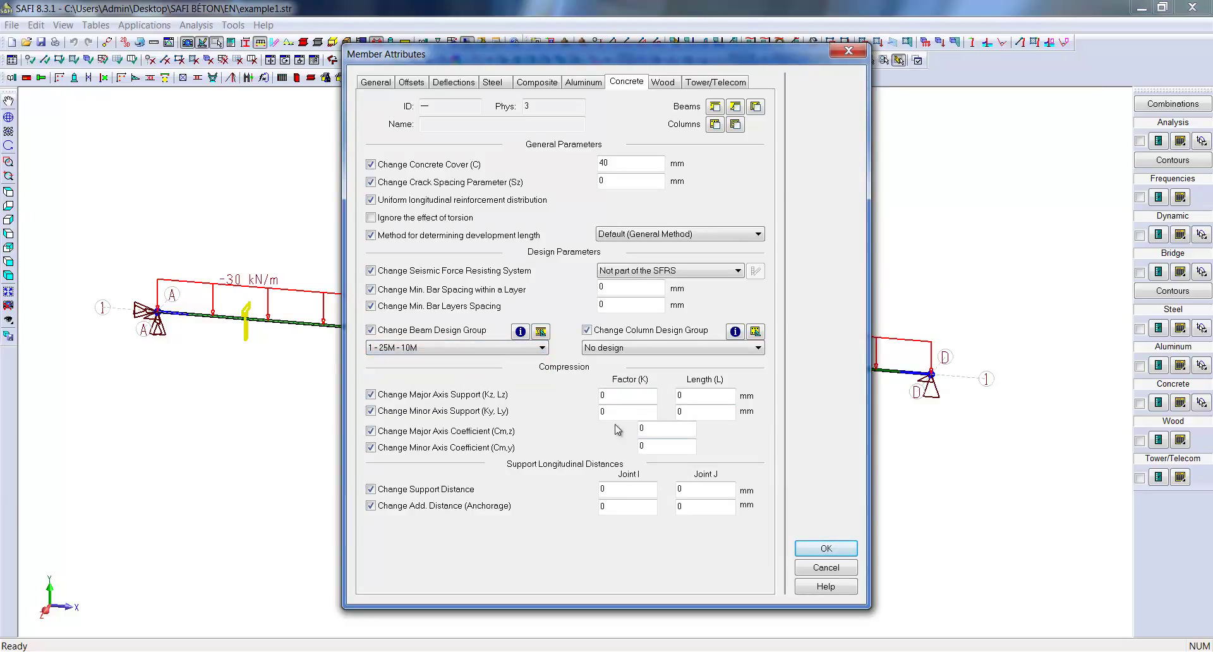
pyautogui.click(840, 548)
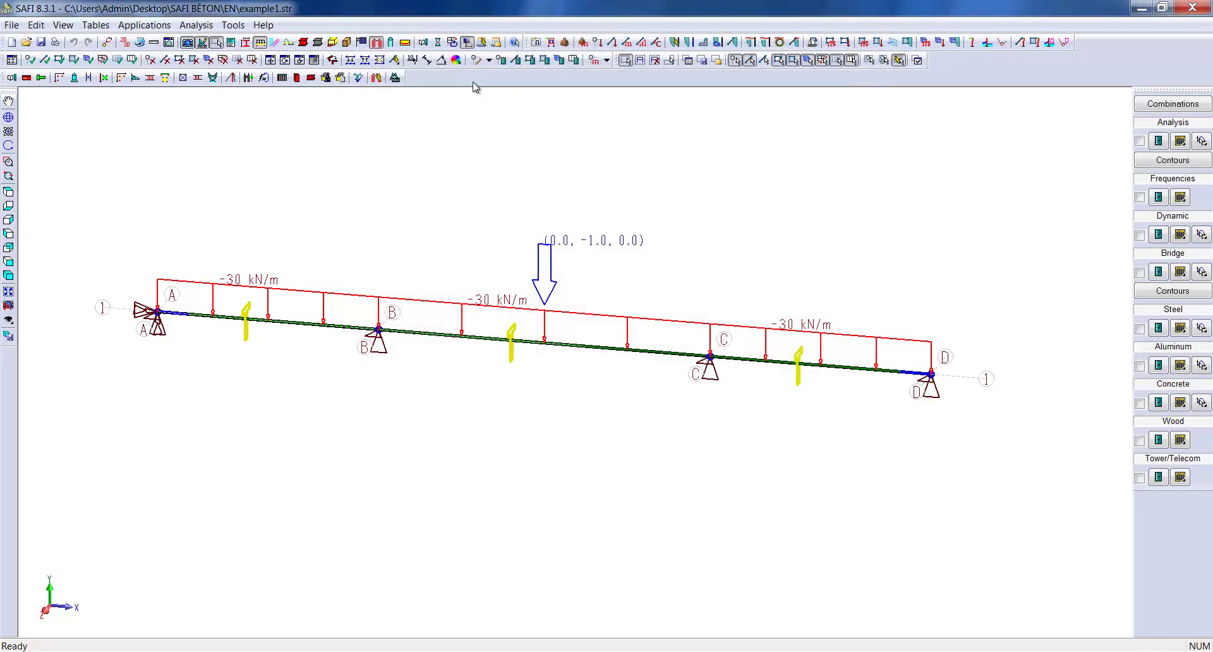
# Step: Rerun the analysis with Design - Reinforced Concrete, saving changes, then close the dialog
pyautogui.click(439, 43)
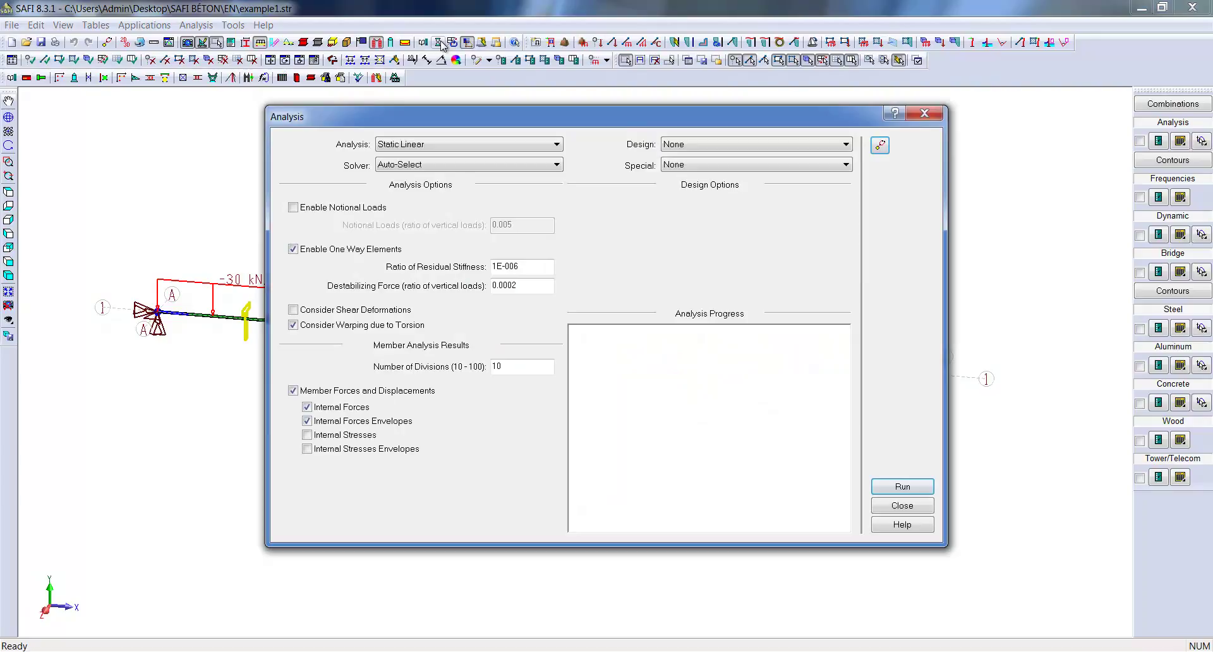
pyautogui.click(789, 146)
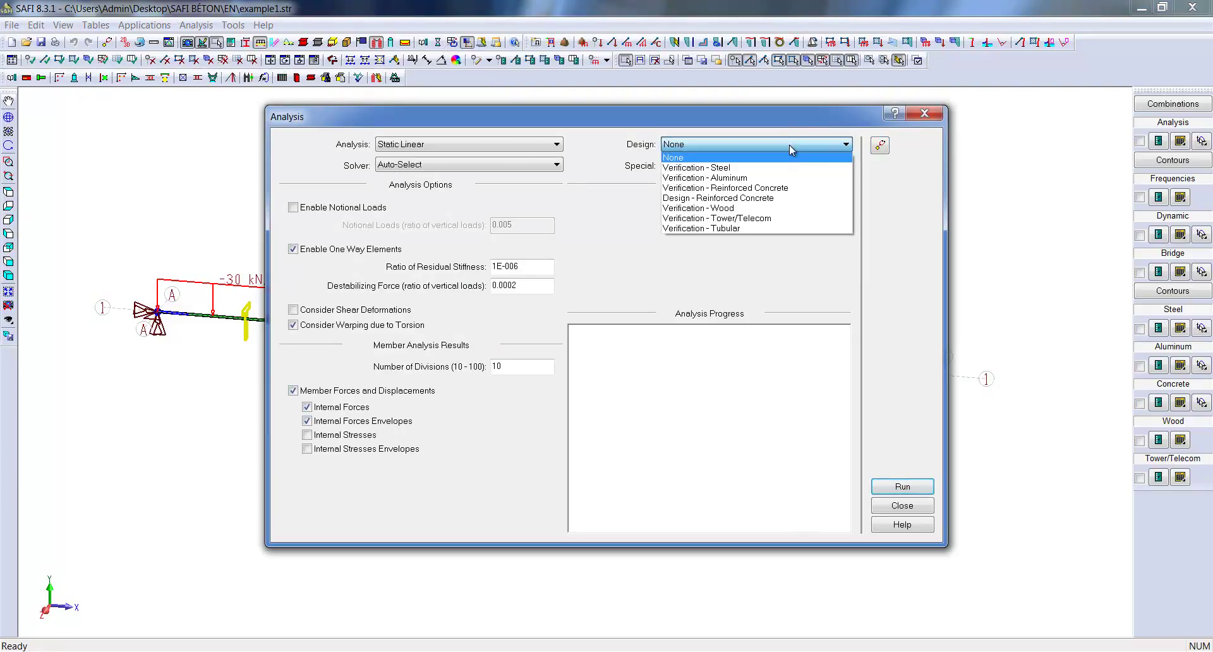
pyautogui.click(772, 204)
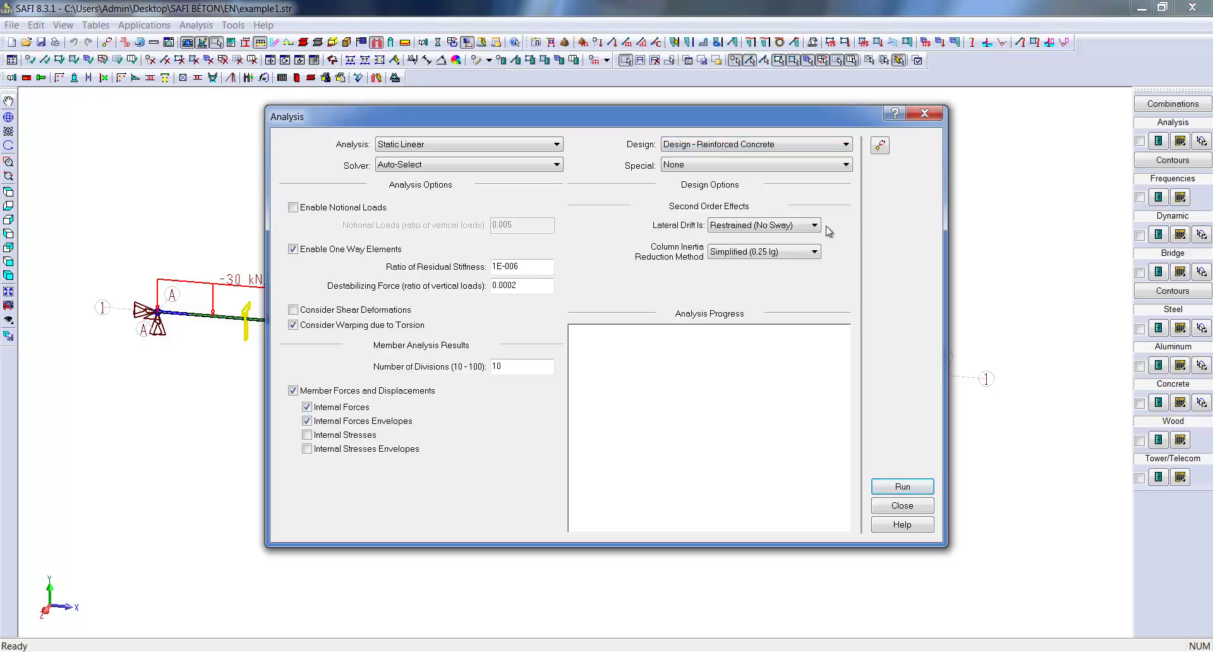
pyautogui.click(904, 488)
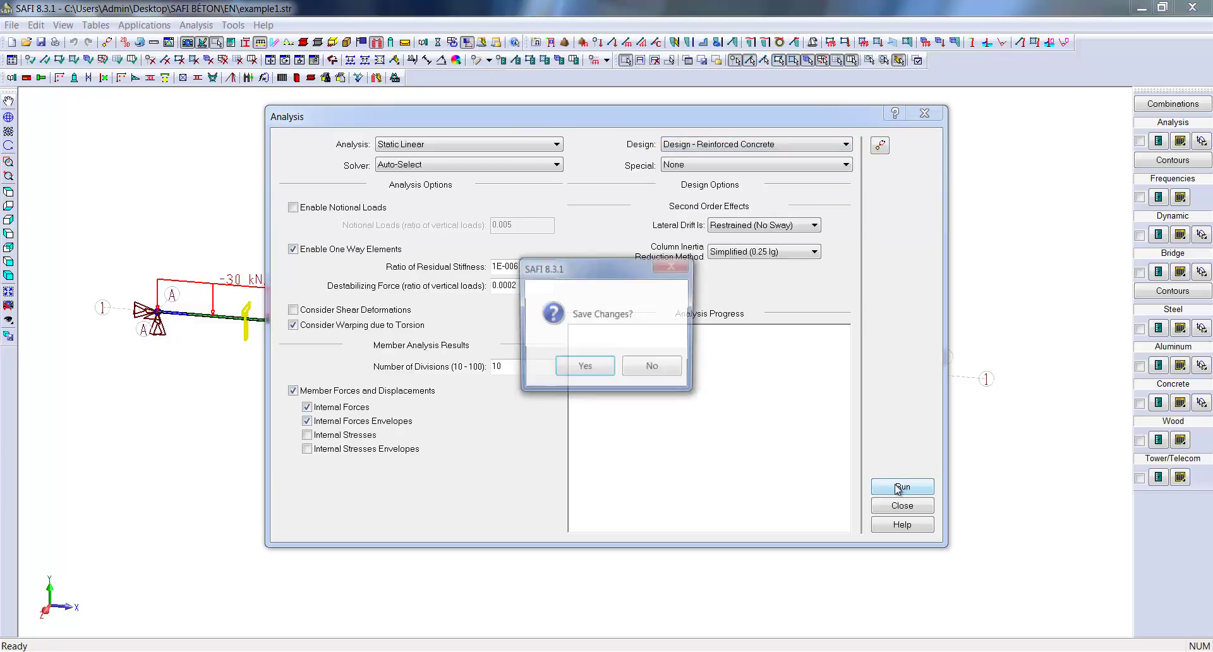
pyautogui.click(582, 368)
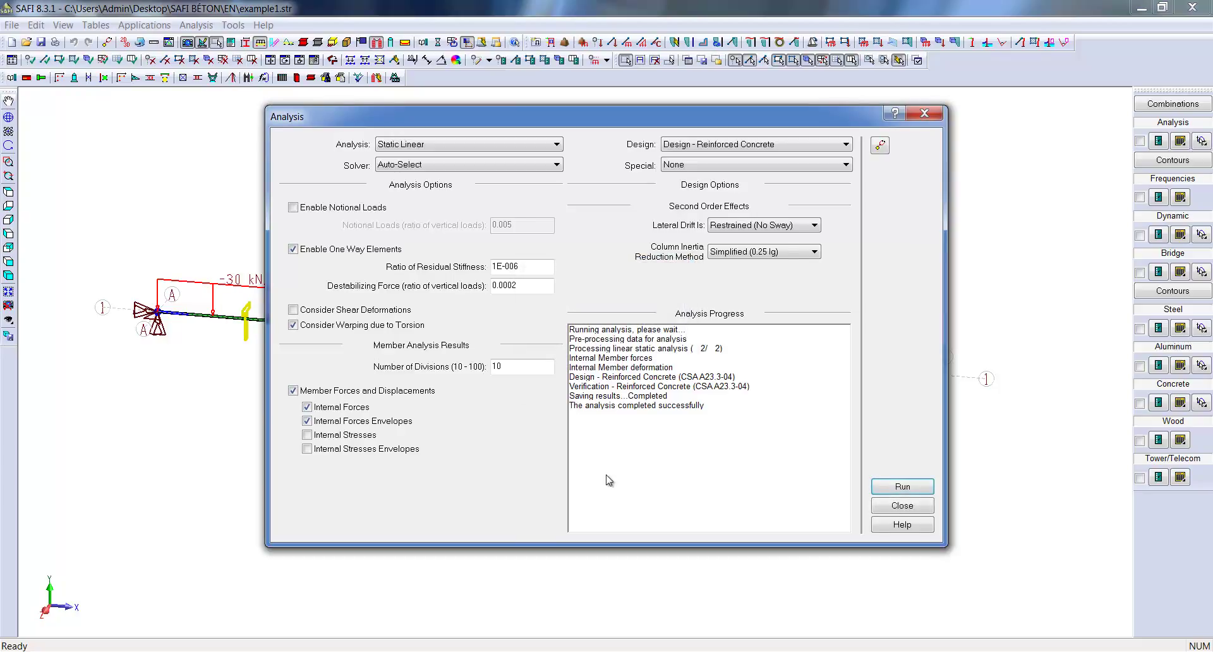
pyautogui.click(902, 505)
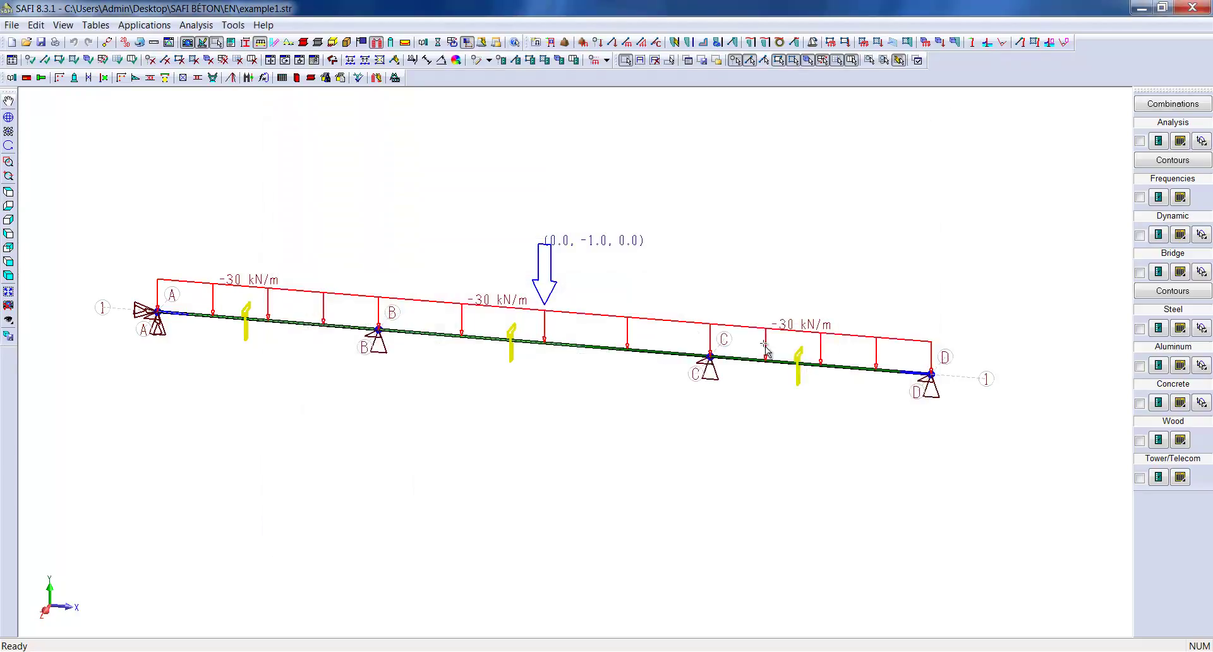
# Step: Inspect the designed straight 25M bar groups of the beam in a rotated 3D view
pyautogui.rightClick(753, 358)
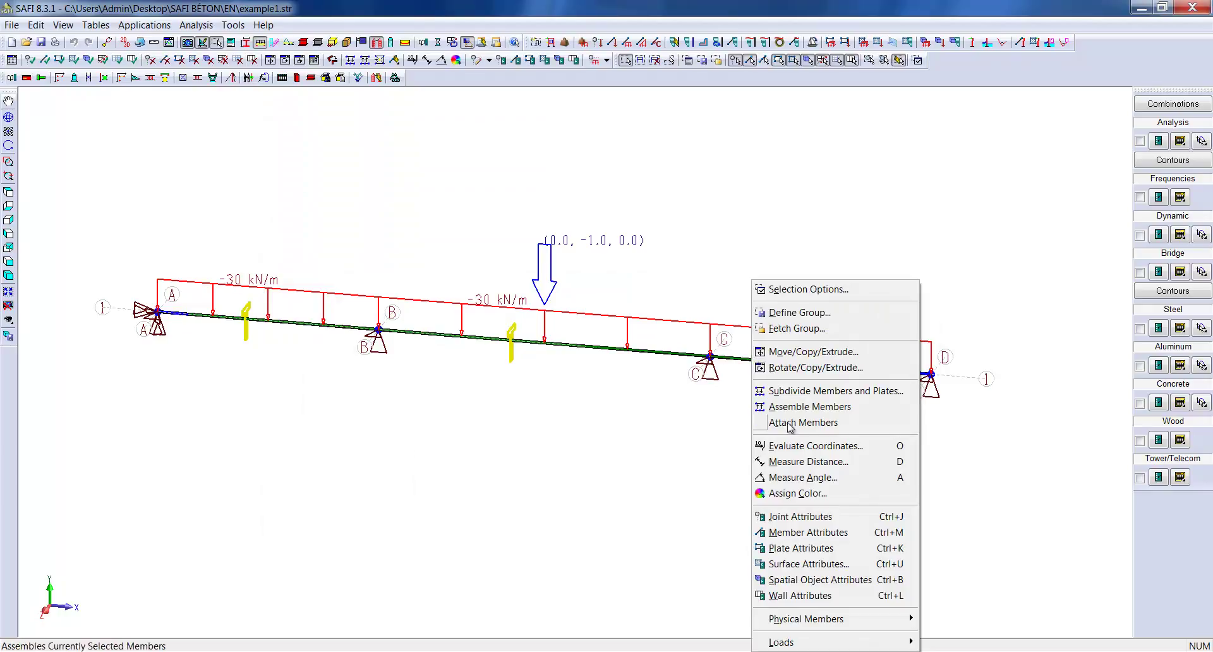
pyautogui.click(826, 532)
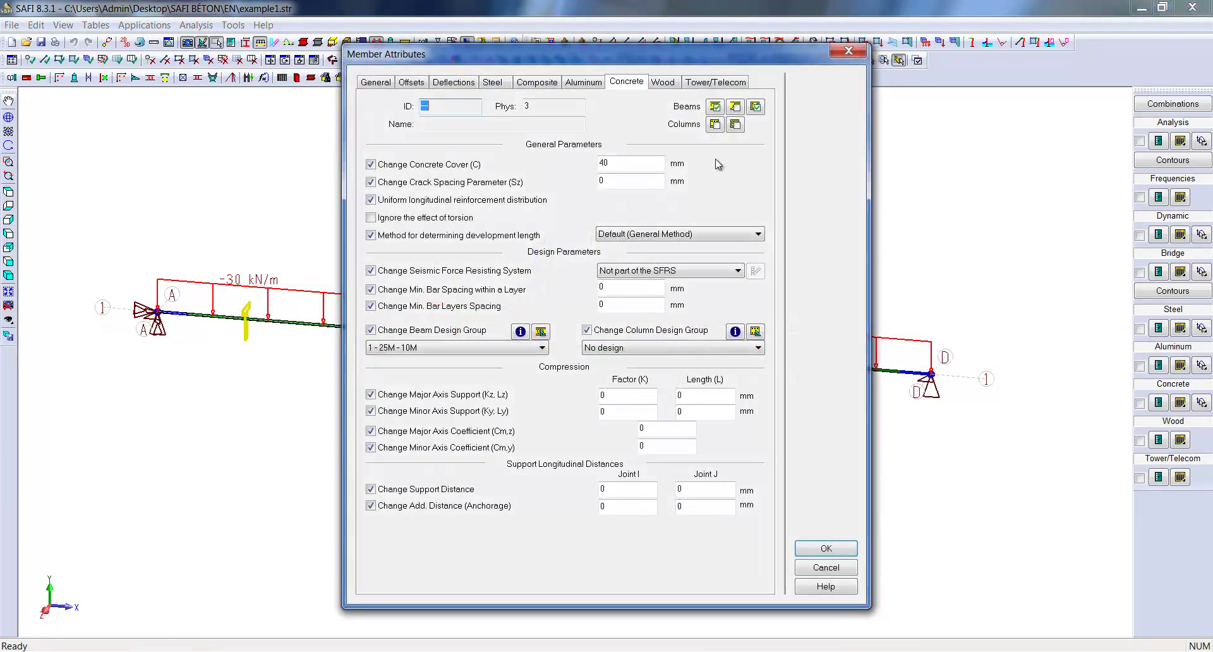
pyautogui.click(720, 109)
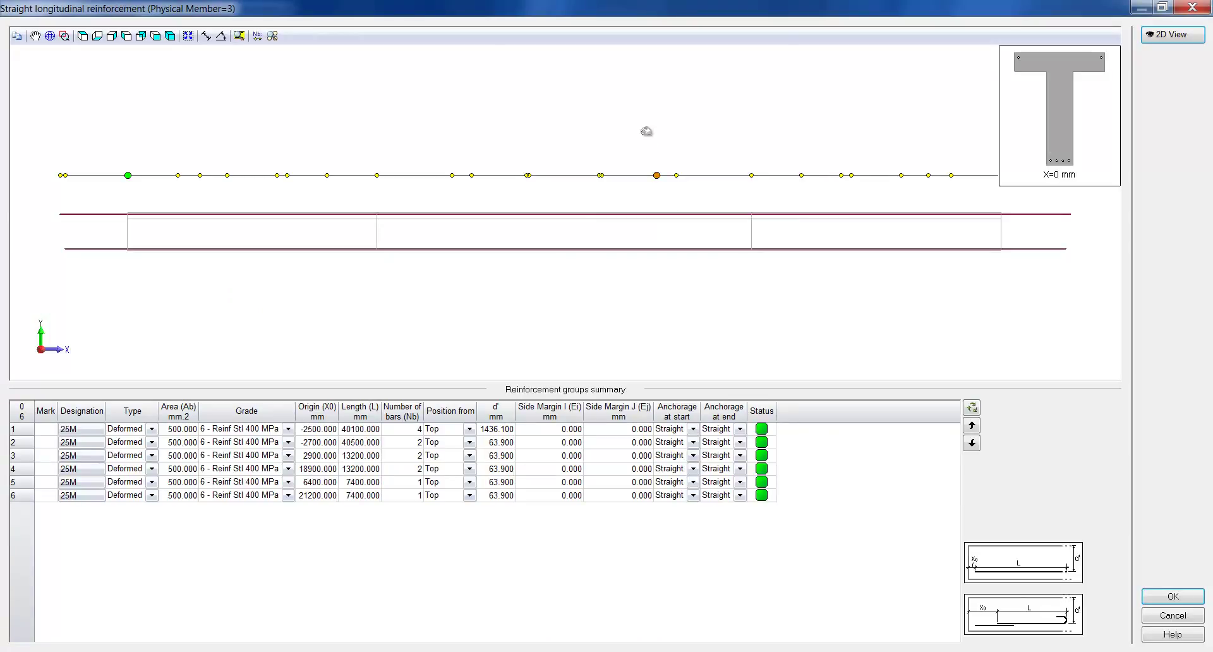
pyautogui.moveTo(737, 230); pyautogui.dragTo(549, 249)
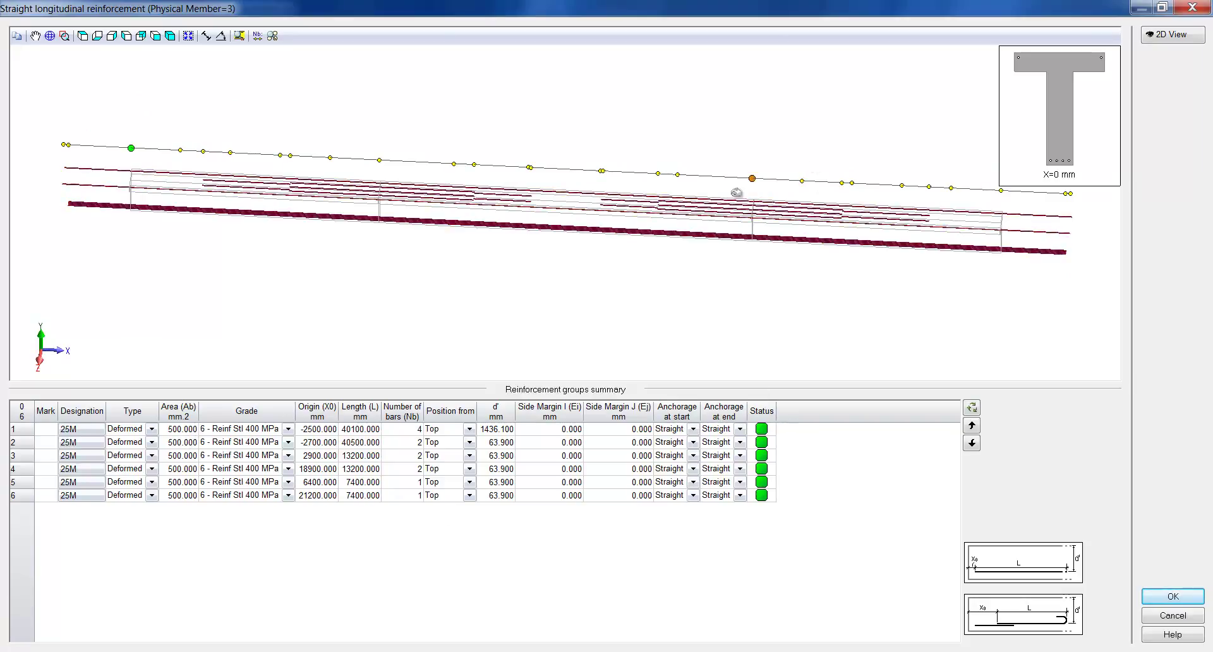
pyautogui.moveTo(591, 290); pyautogui.dragTo(569, 270)
pyautogui.click(582, 234)
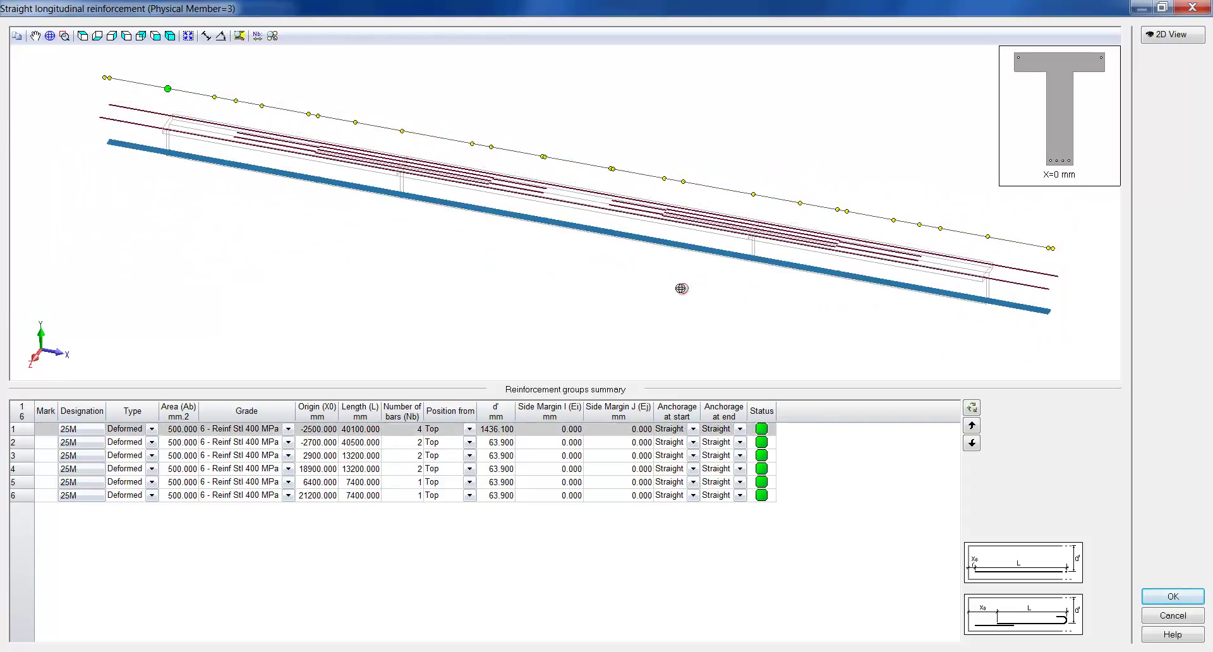
pyautogui.moveTo(681, 288); pyautogui.dragTo(703, 270)
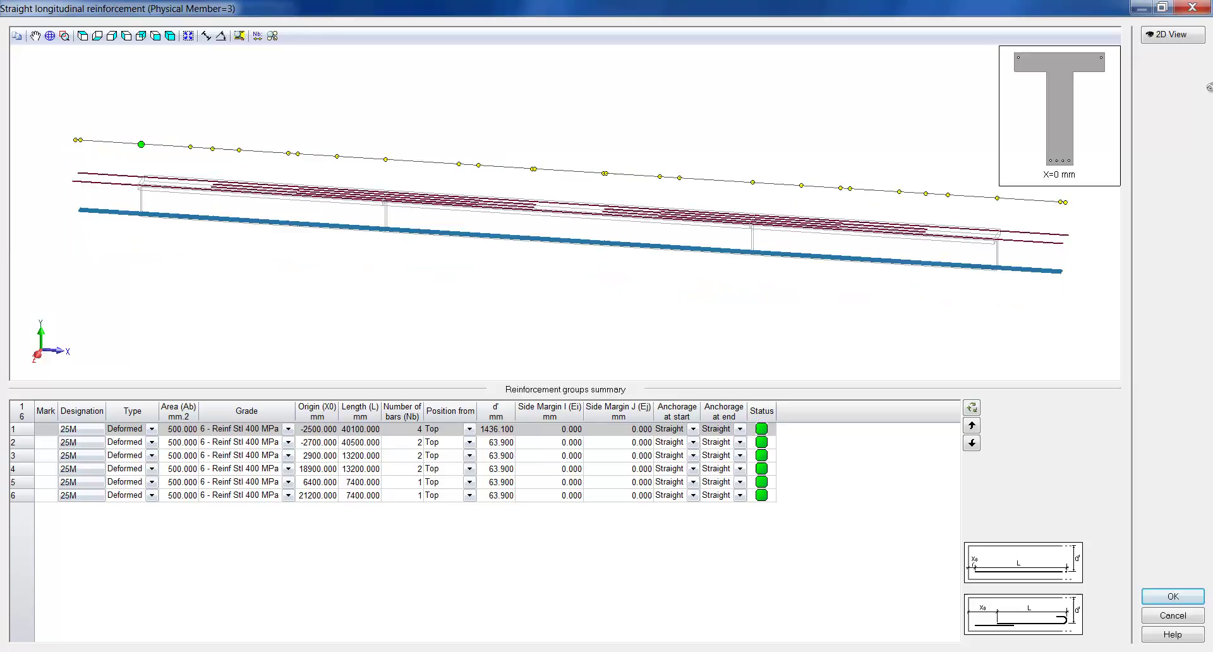
# Step: View the dimensioned 2D bar layout, then close everything back to the beam model
pyautogui.click(1169, 36)
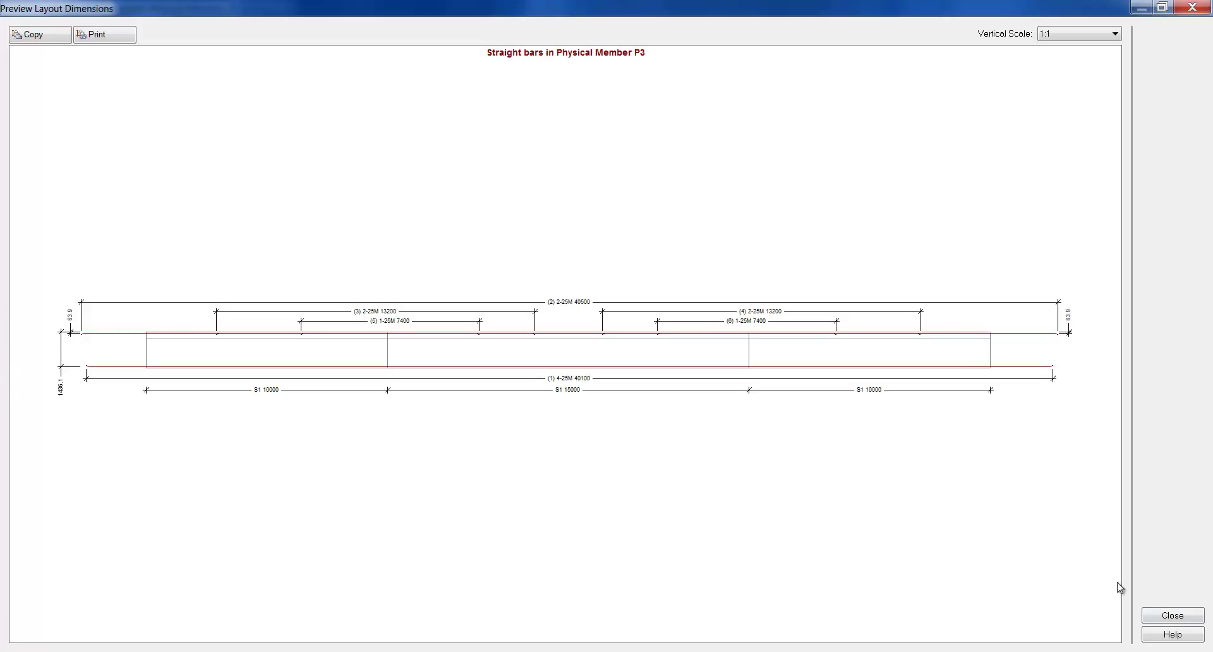
pyautogui.click(1194, 620)
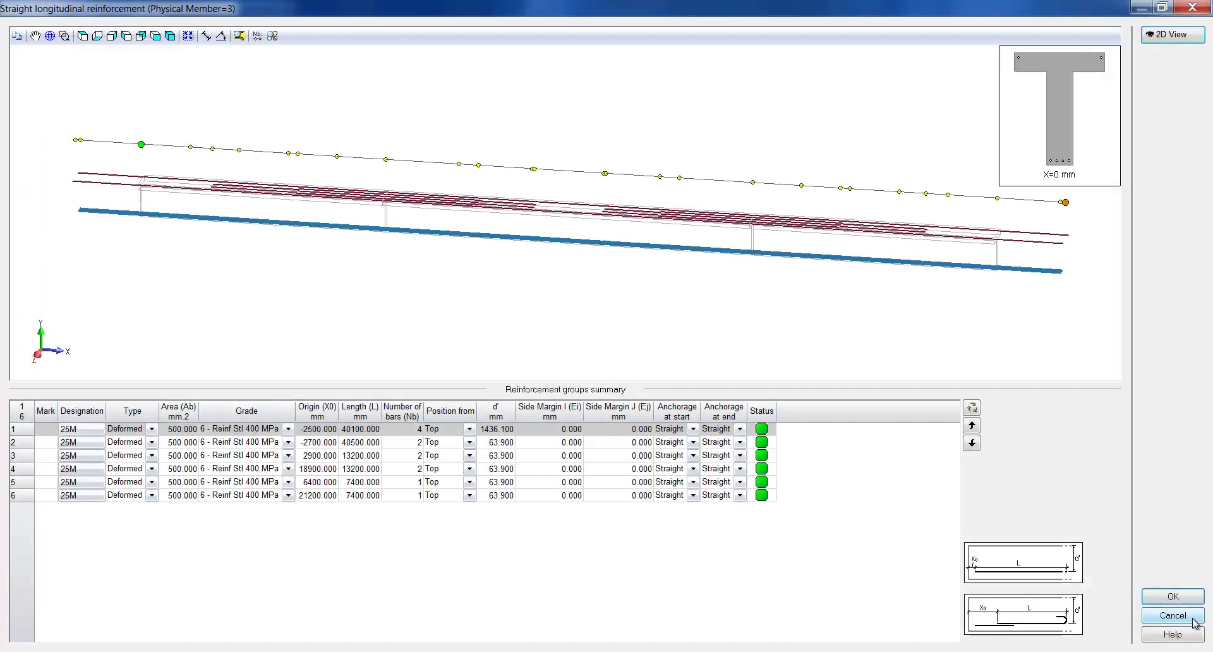
pyautogui.click(1182, 596)
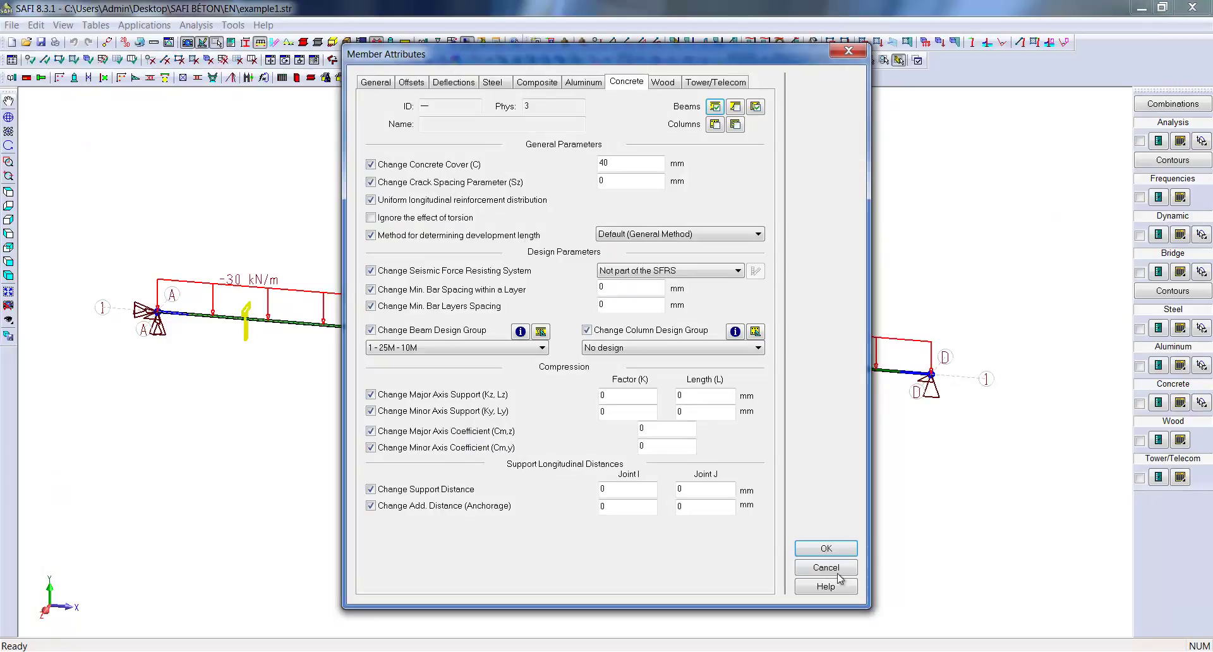
pyautogui.click(825, 550)
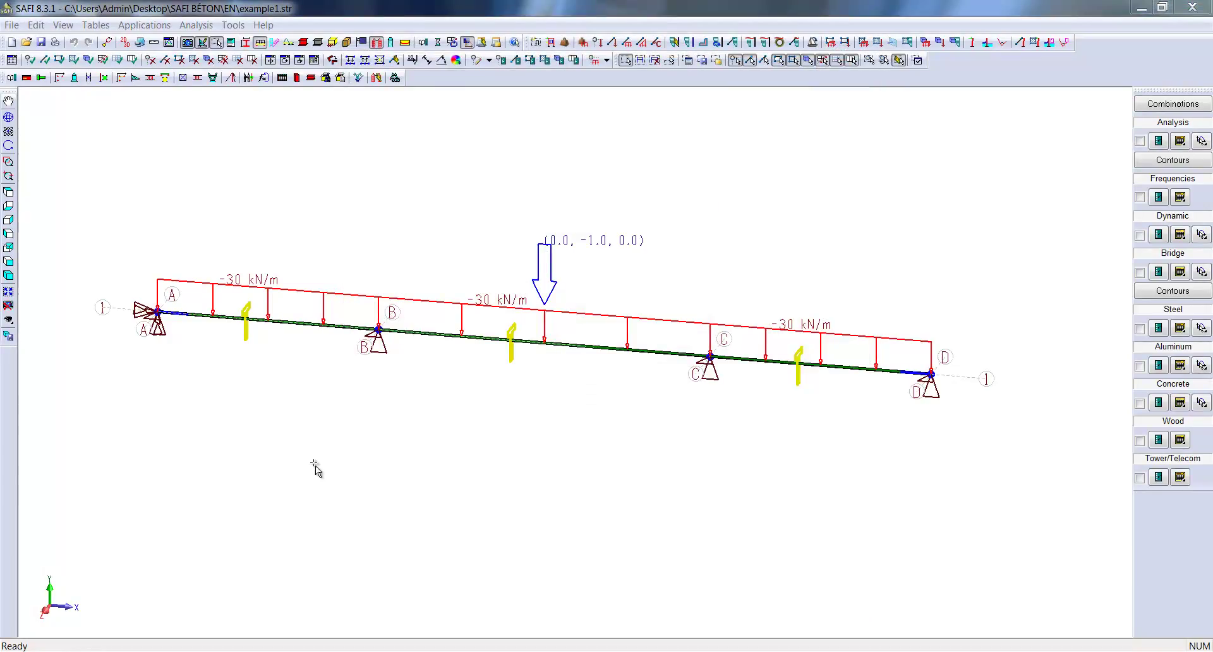
# Step: From the beam's Member Attributes, add a new design group duplicating the current one
pyautogui.rightClick(342, 330)
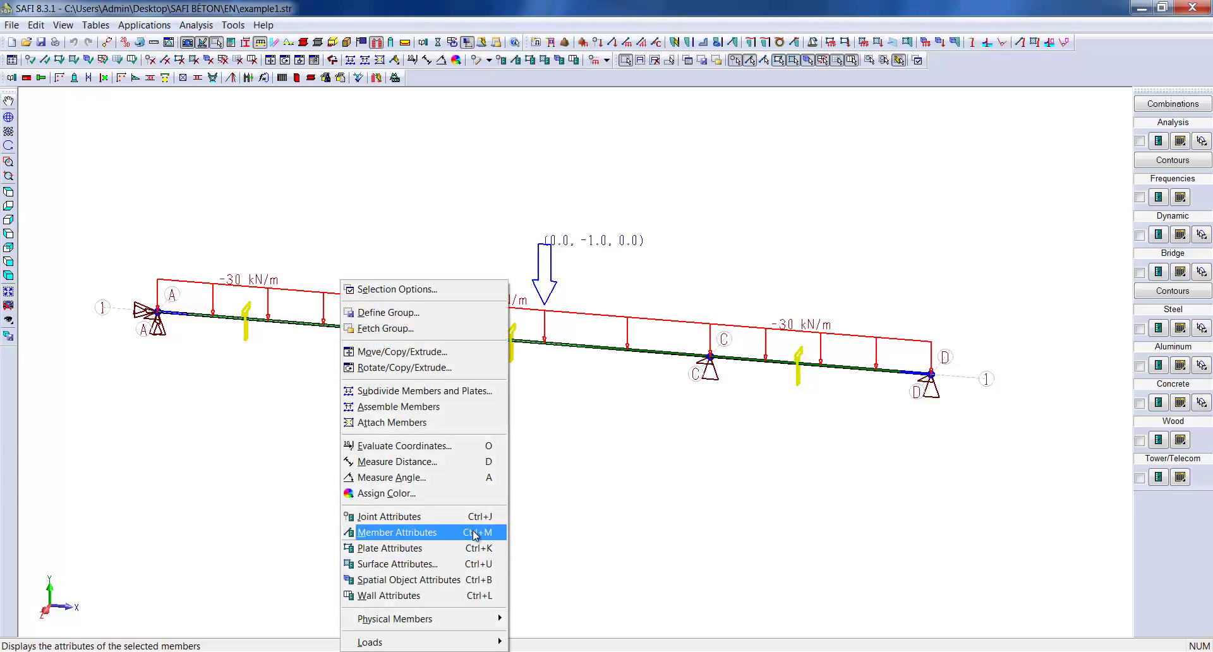
pyautogui.click(397, 532)
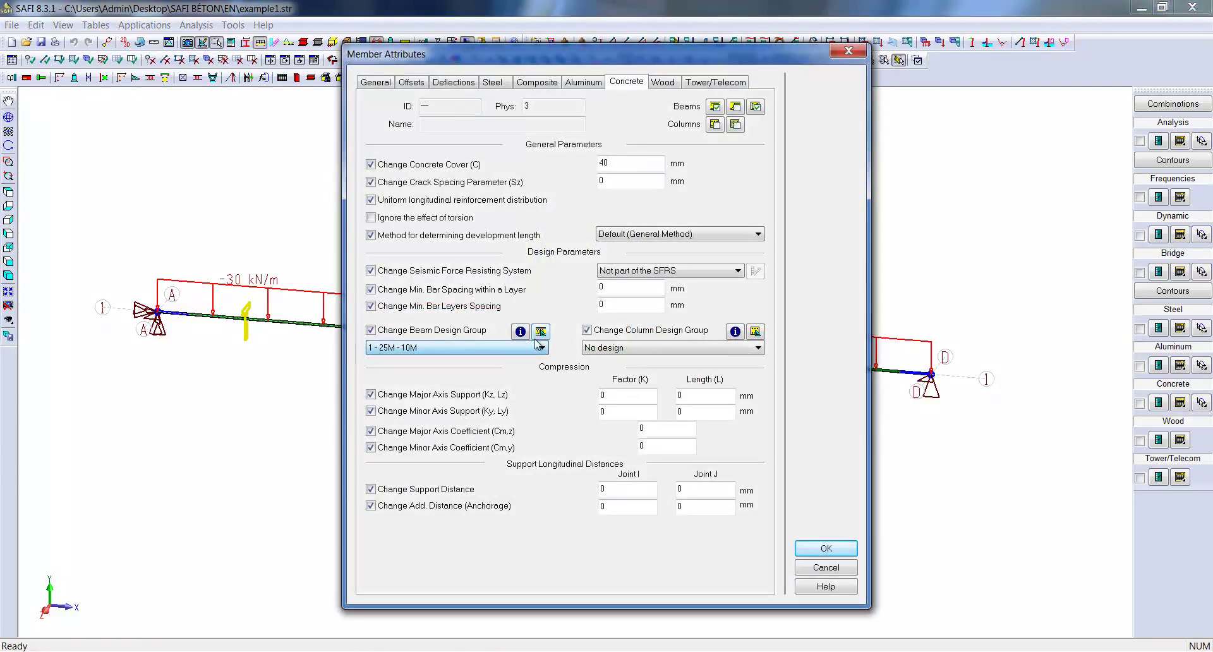
pyautogui.click(540, 331)
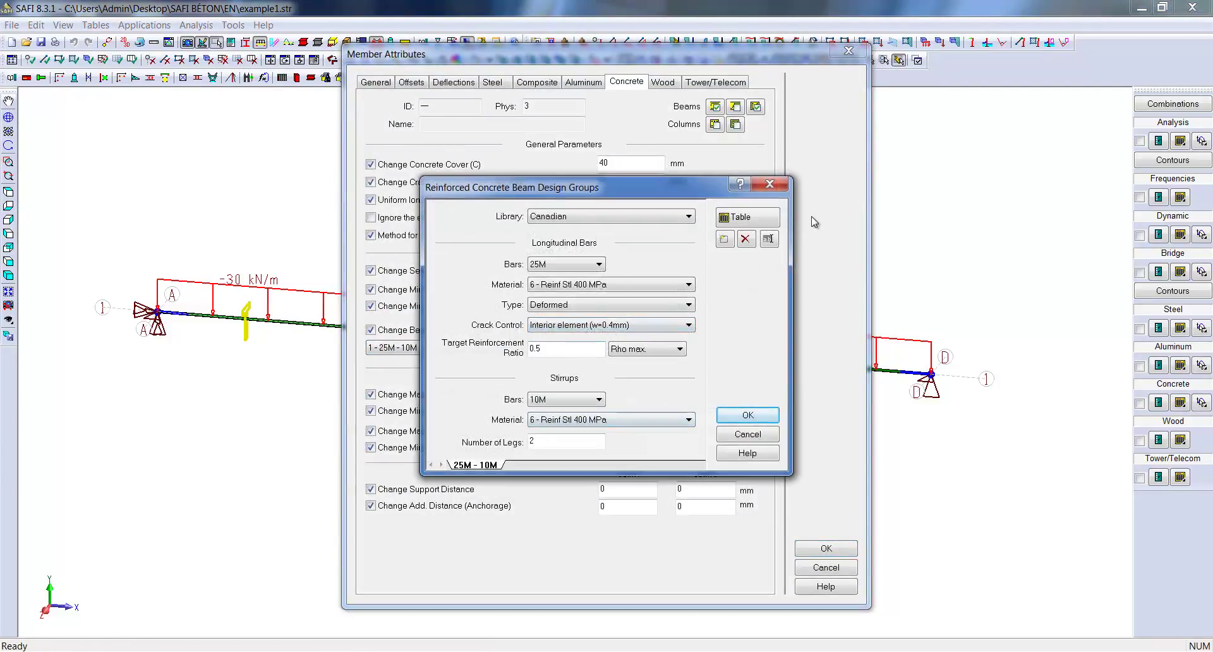
pyautogui.click(726, 239)
pyautogui.click(647, 376)
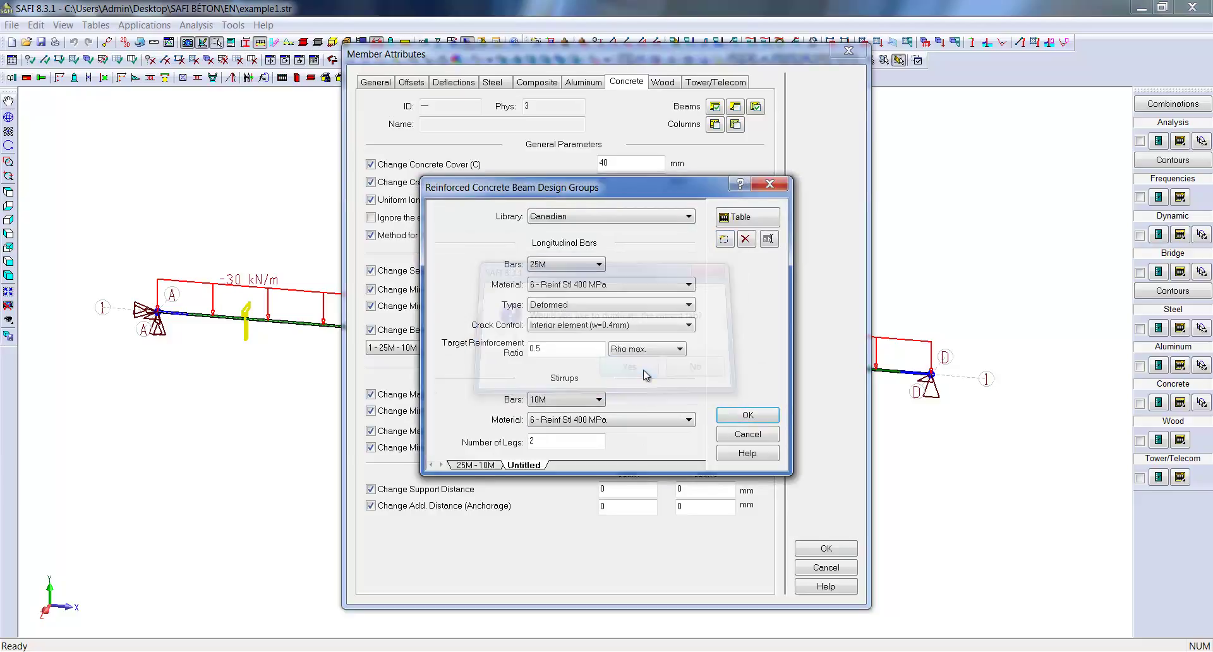
# Step: Name the new group AUTO with Auto longitudinal bars and assign 2 - AUTO to the beam
pyautogui.doubleClick(533, 467)
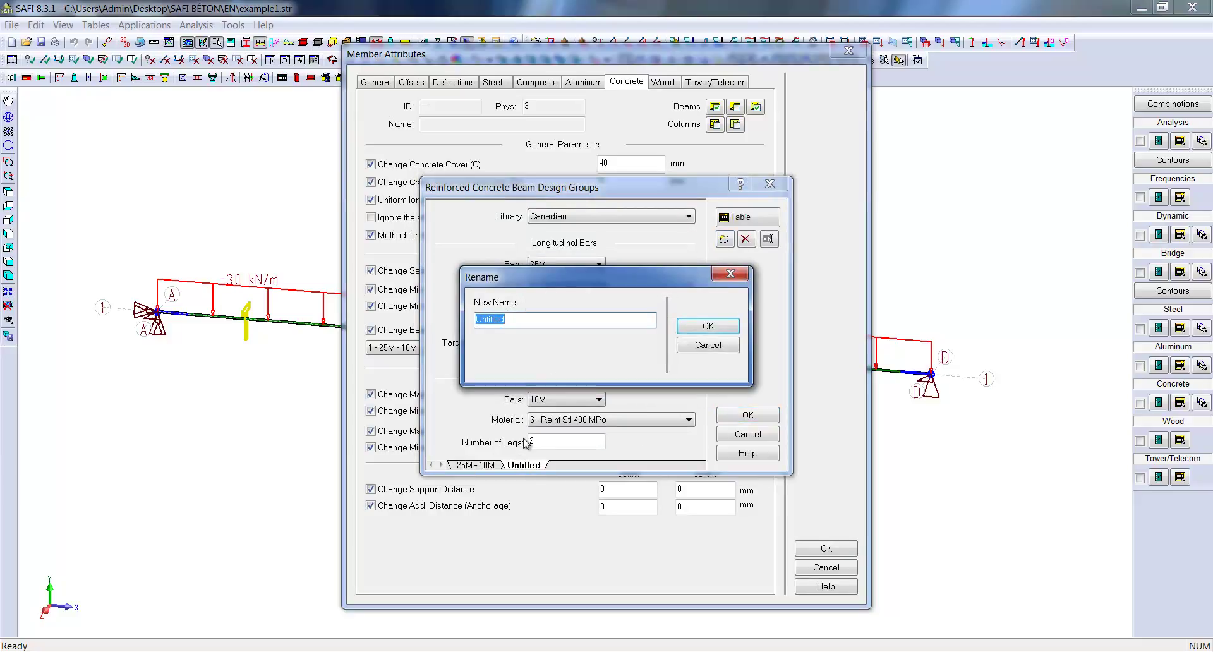
pyautogui.write('AUTO')
pyautogui.click(707, 325)
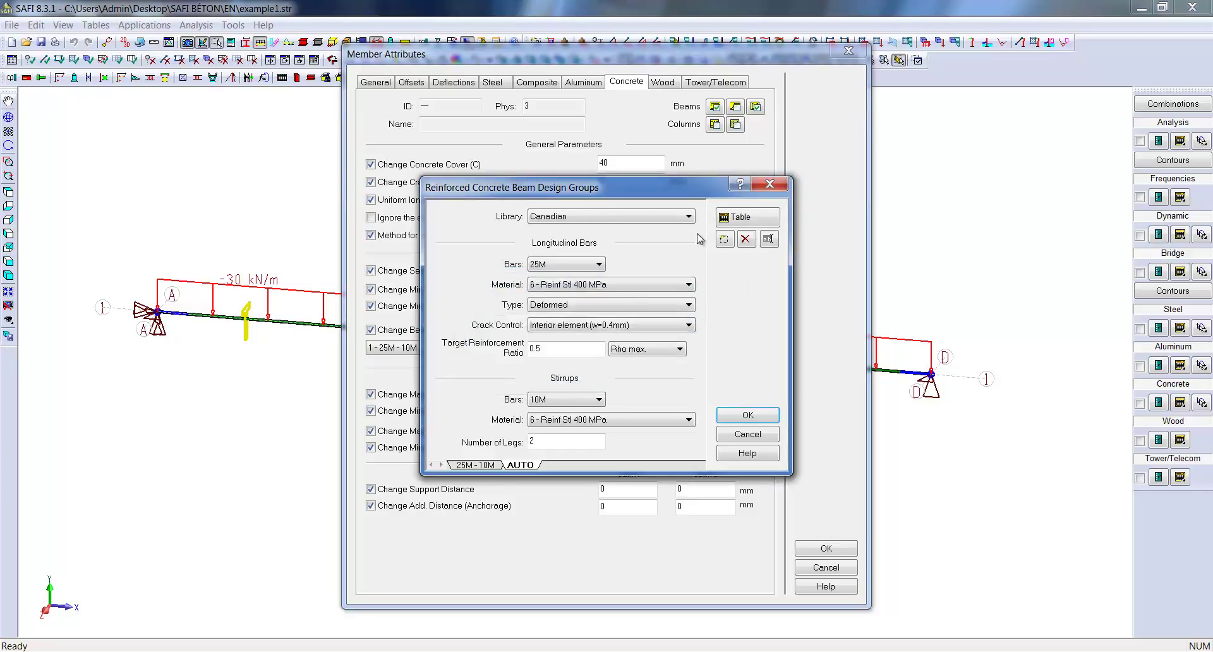
pyautogui.click(564, 264)
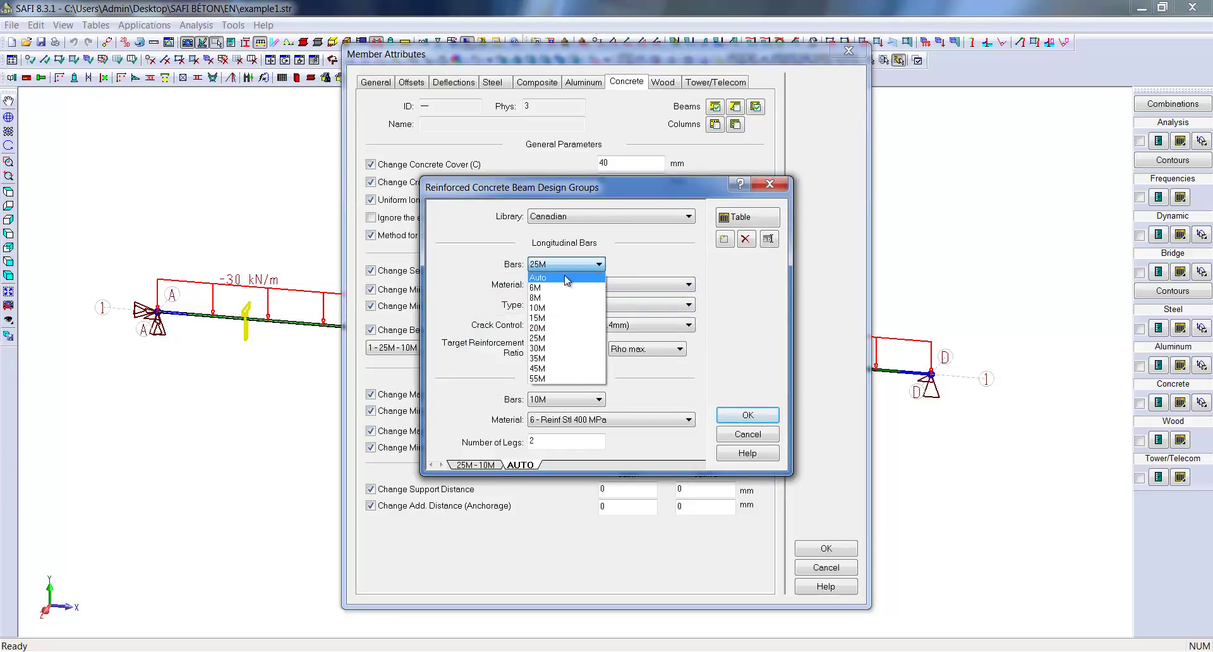
pyautogui.click(565, 275)
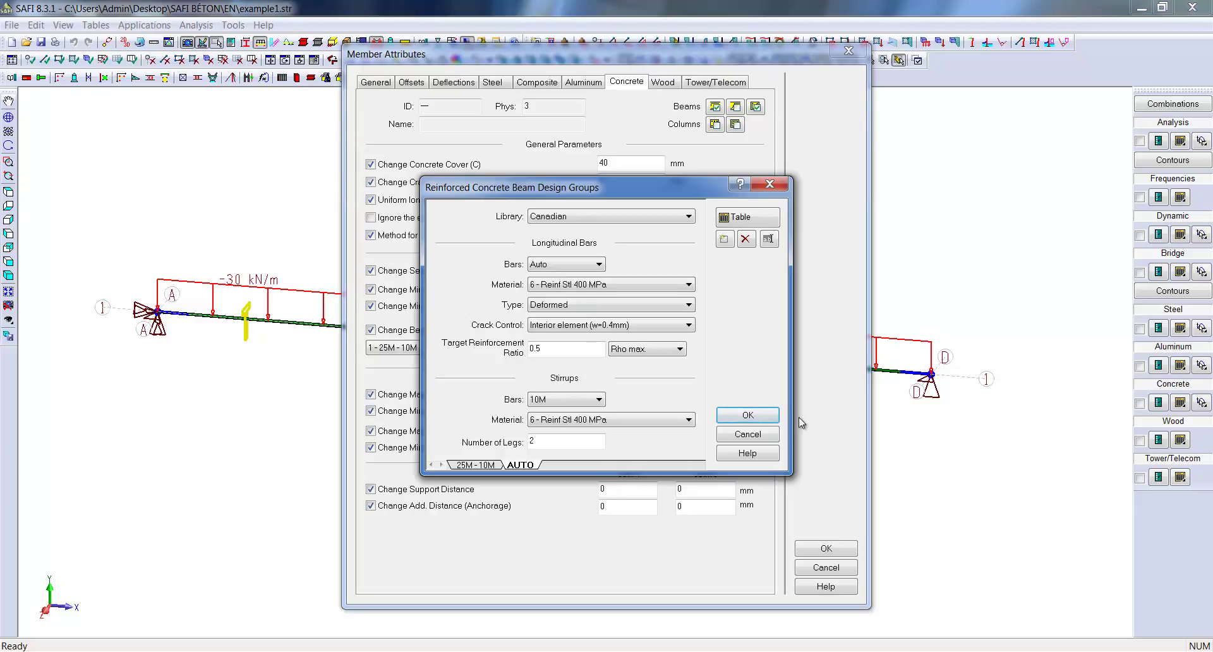
pyautogui.click(748, 415)
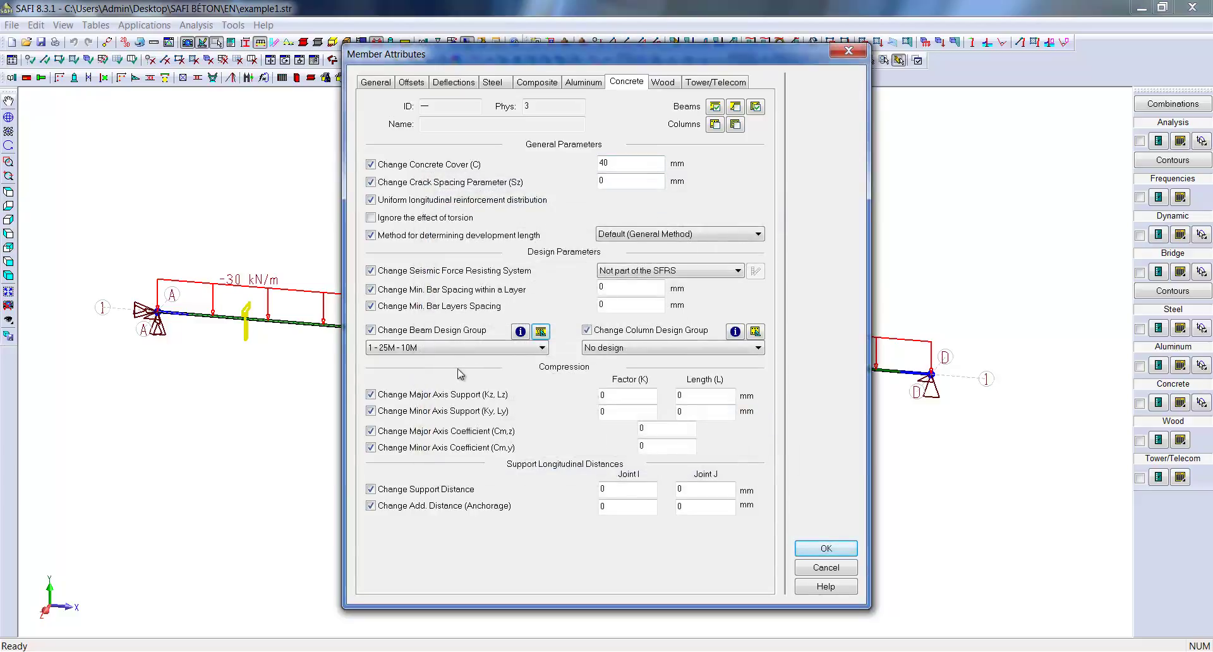
pyautogui.click(461, 348)
pyautogui.click(442, 381)
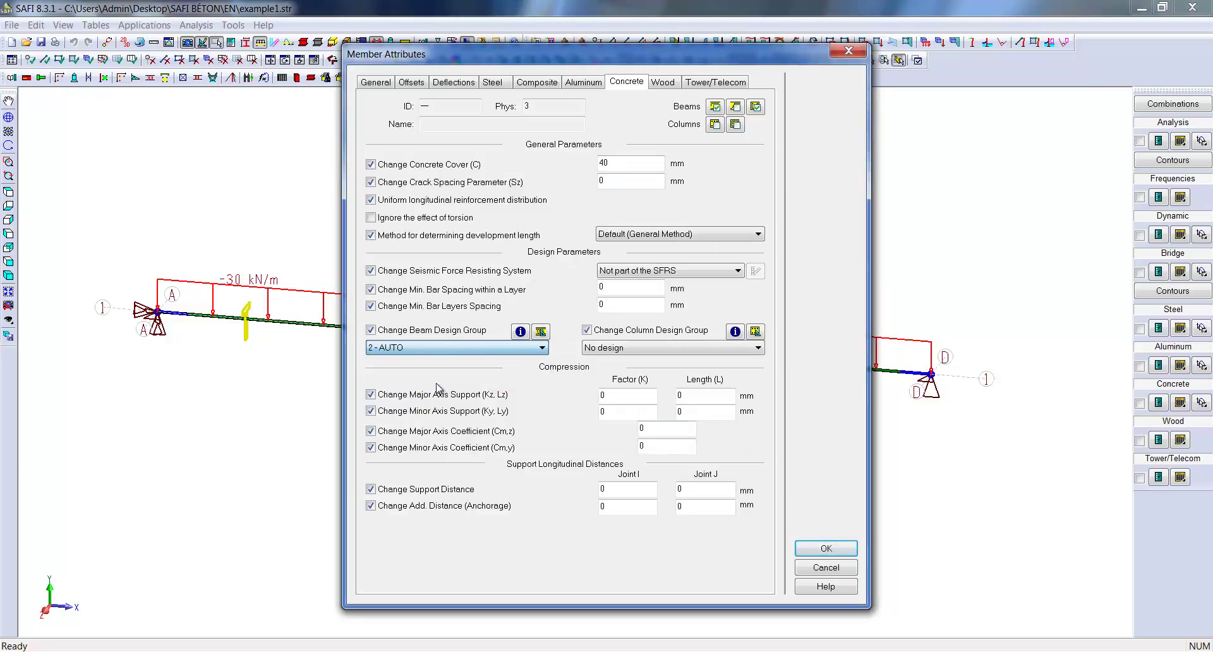
# Step: Accept the attributes and rerun the reinforced-concrete design, saving when prompted
pyautogui.click(839, 547)
pyautogui.click(440, 42)
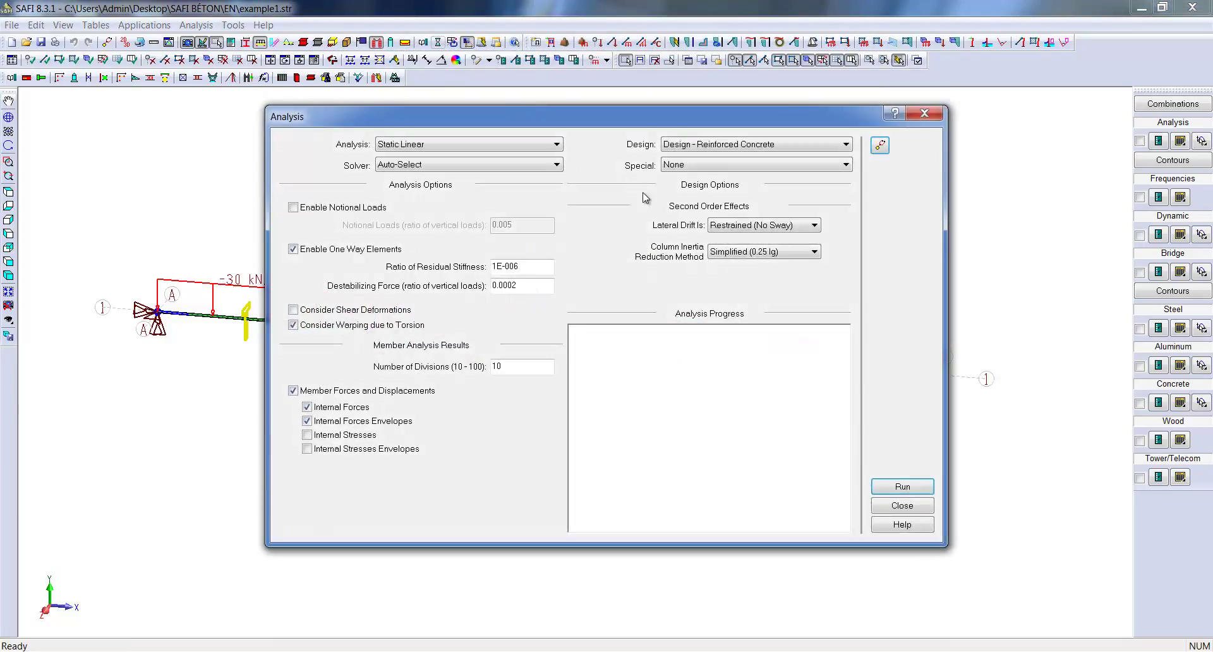
pyautogui.click(916, 487)
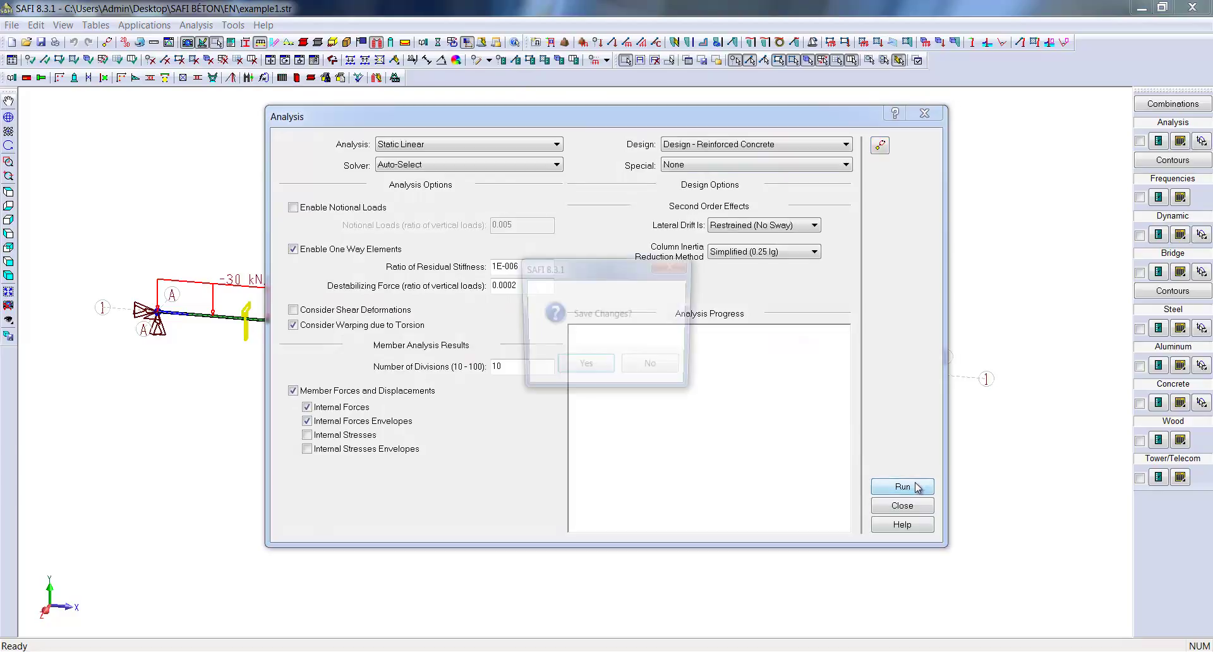
pyautogui.click(579, 371)
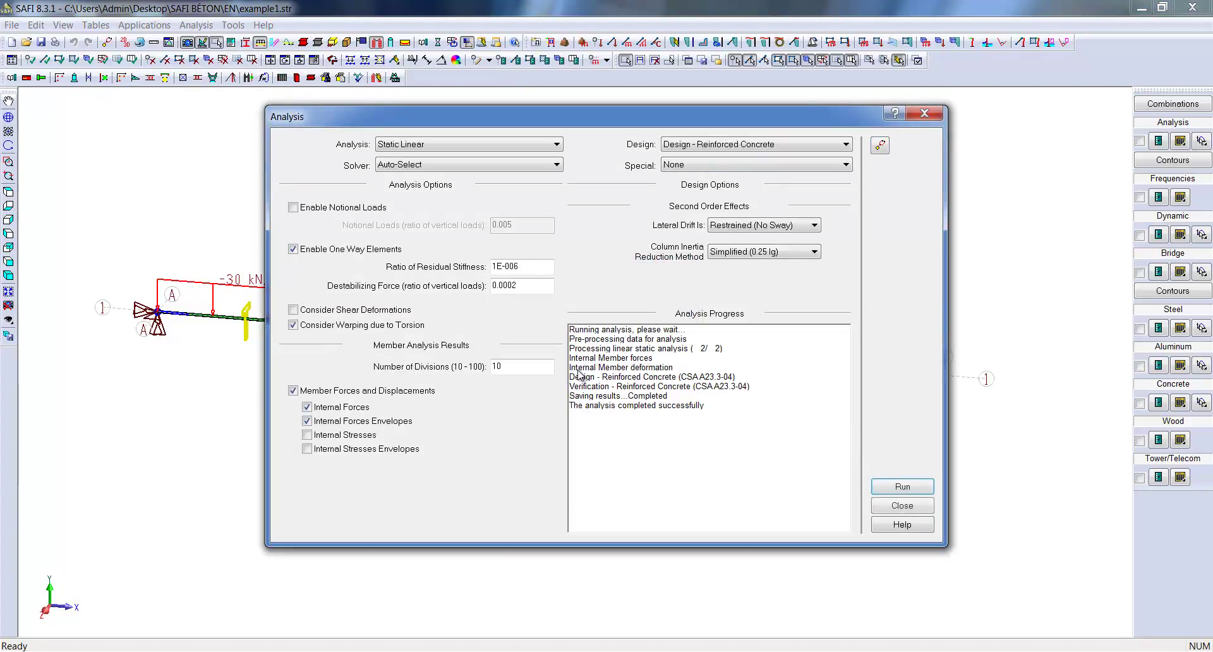
pyautogui.click(931, 511)
# Step: Reopen the Beams reinforcement view and confirm the first bar group is two 35M bars
pyautogui.rightClick(497, 281)
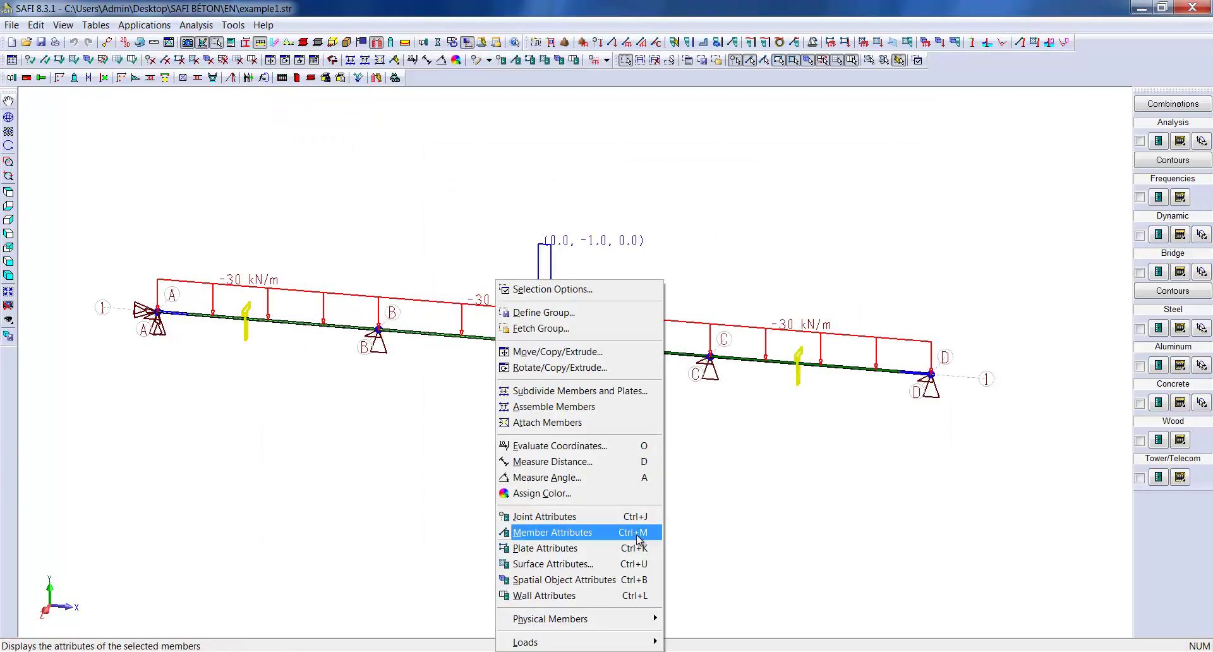
pyautogui.click(634, 534)
pyautogui.click(716, 106)
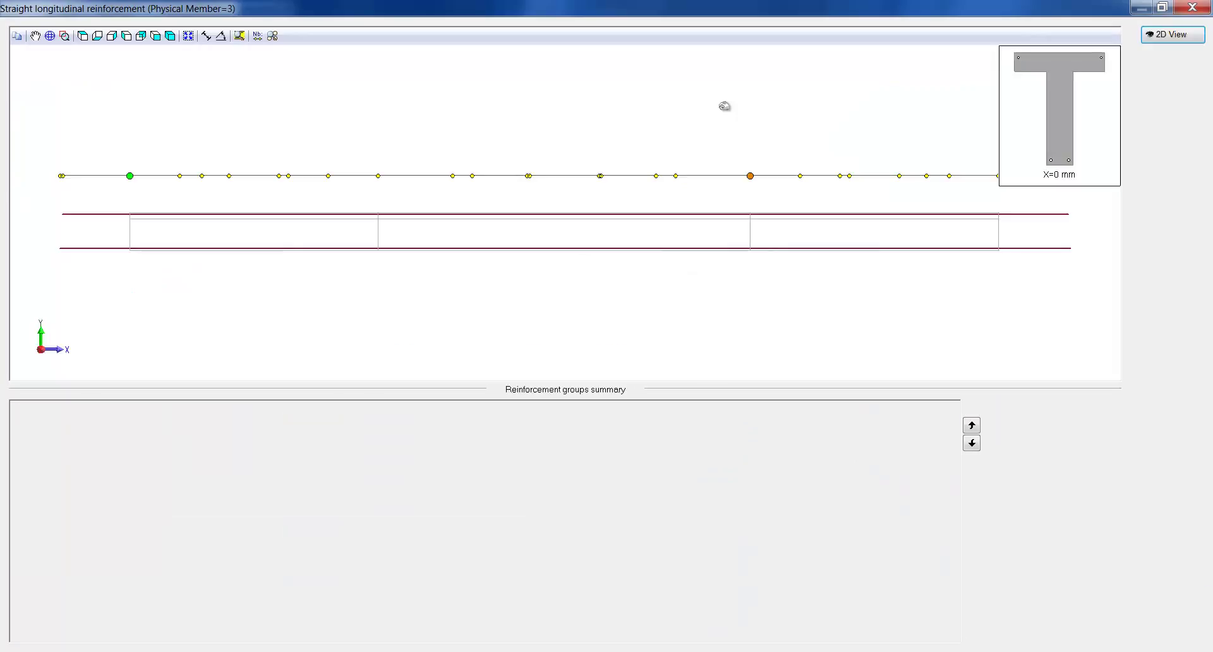
pyautogui.moveTo(718, 108); pyautogui.dragTo(682, 185)
pyautogui.click(17, 429)
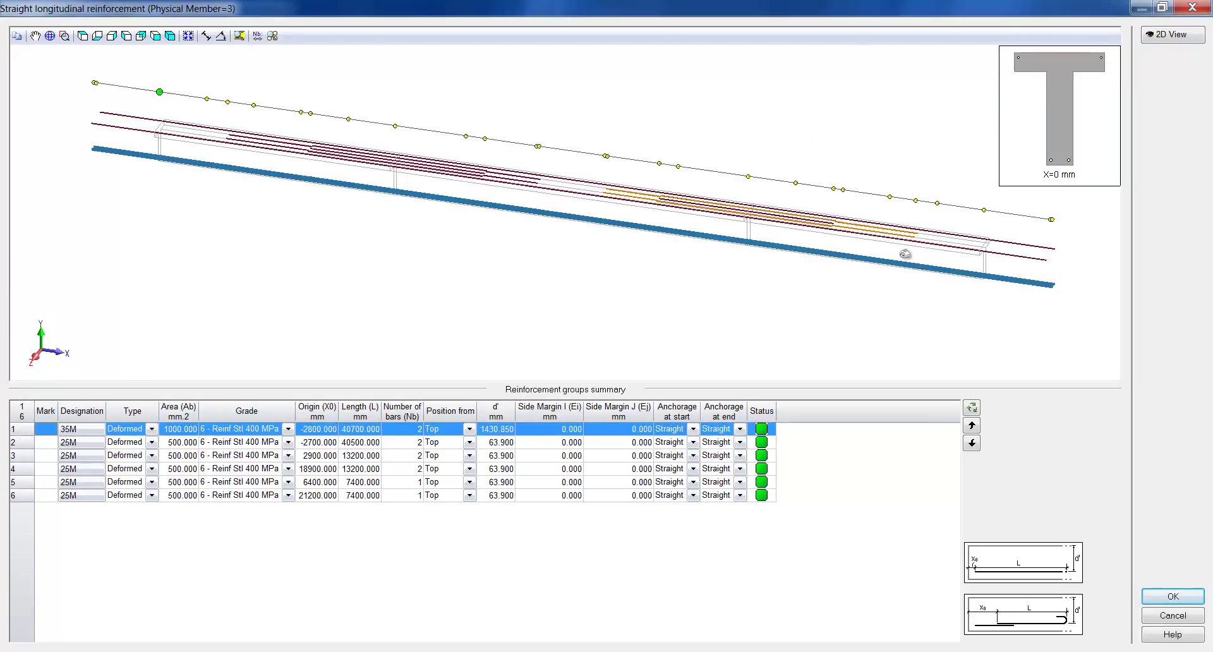
pyautogui.moveTo(901, 257); pyautogui.dragTo(842, 209)
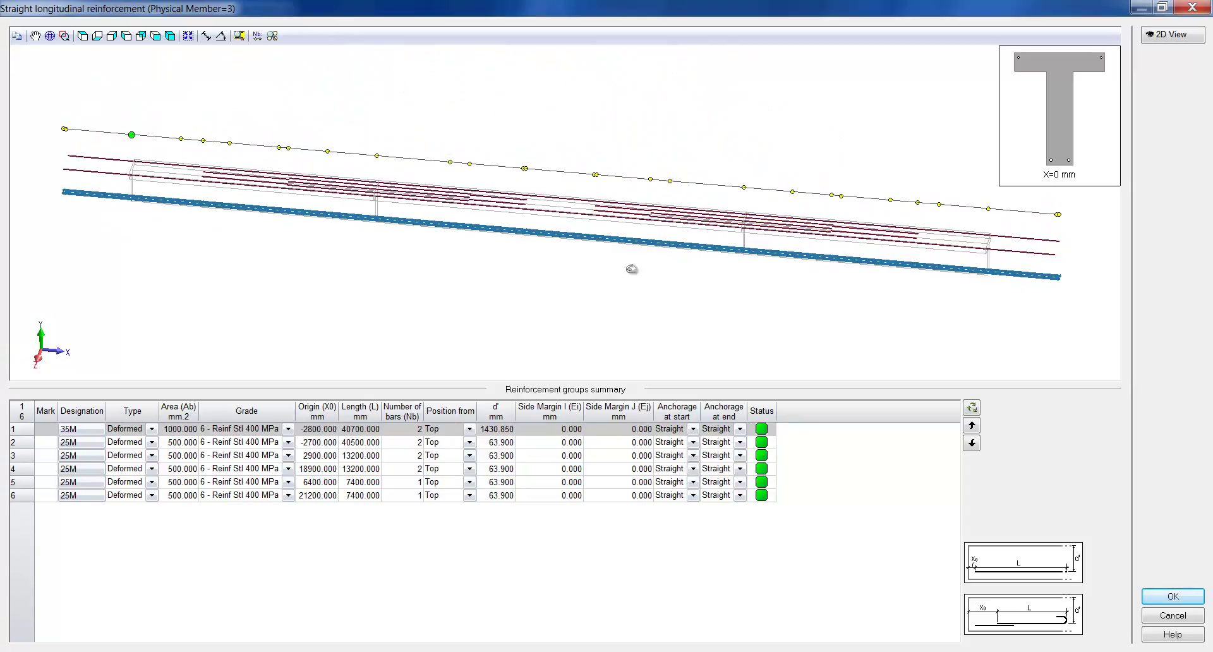
pyautogui.click(1164, 600)
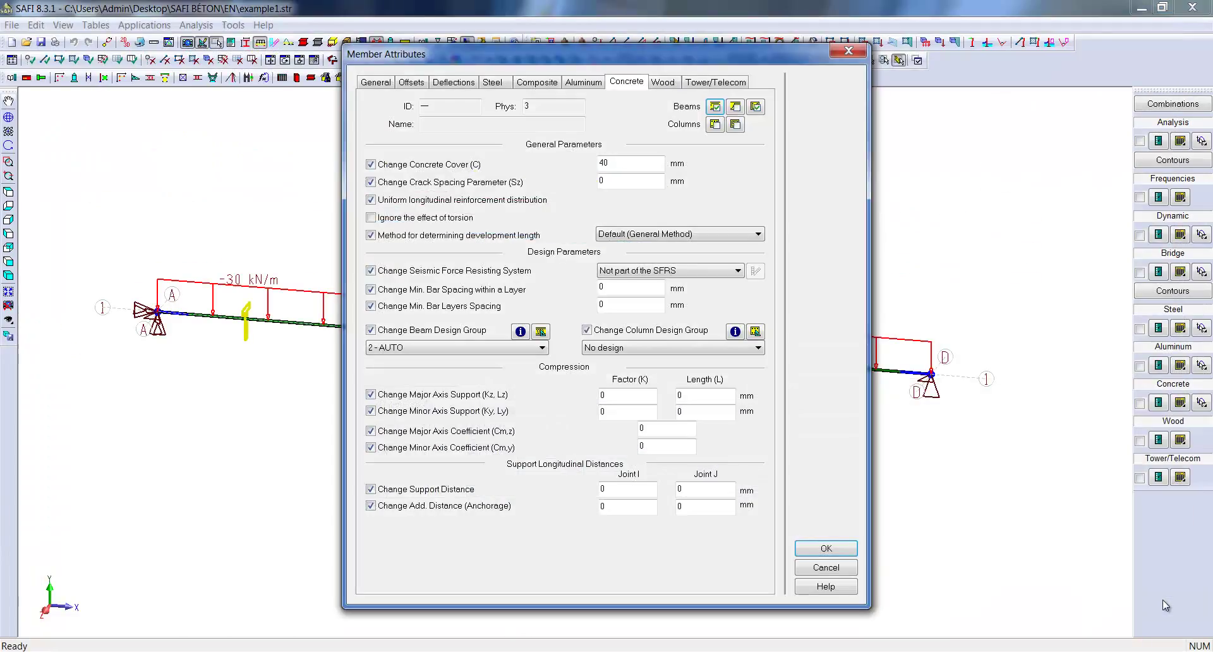
# Step: Show concrete design ratios on the beam, adding the 2 - D+L load combination
pyautogui.click(835, 549)
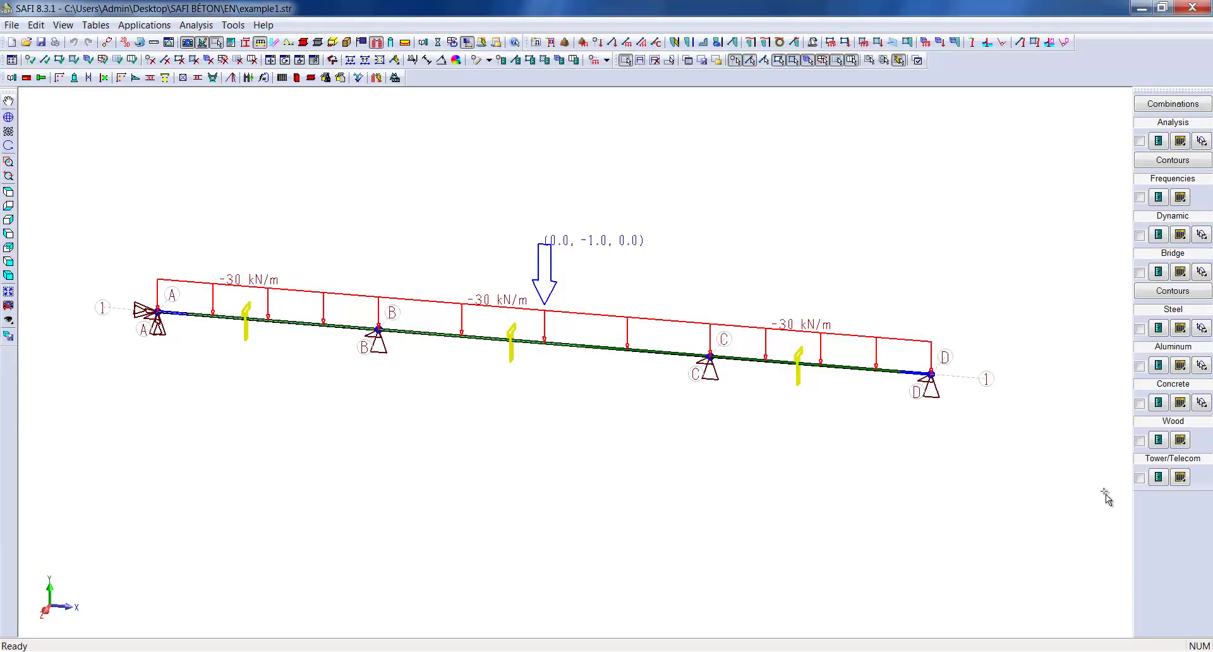
pyautogui.click(1140, 403)
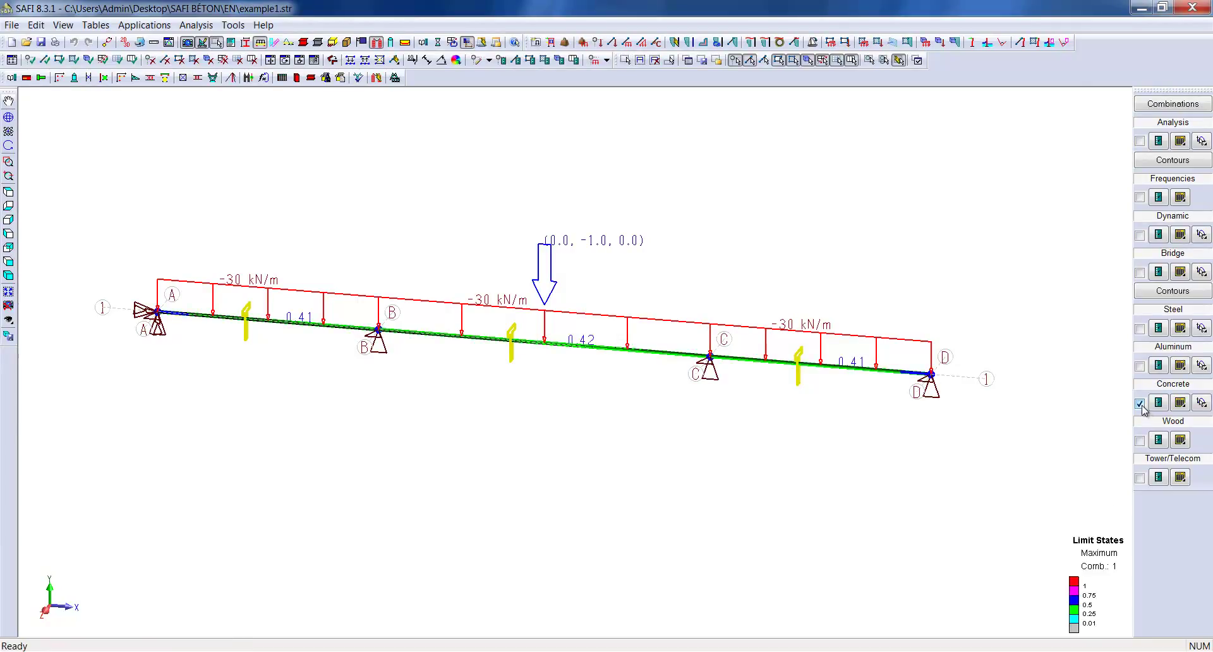
pyautogui.click(1162, 107)
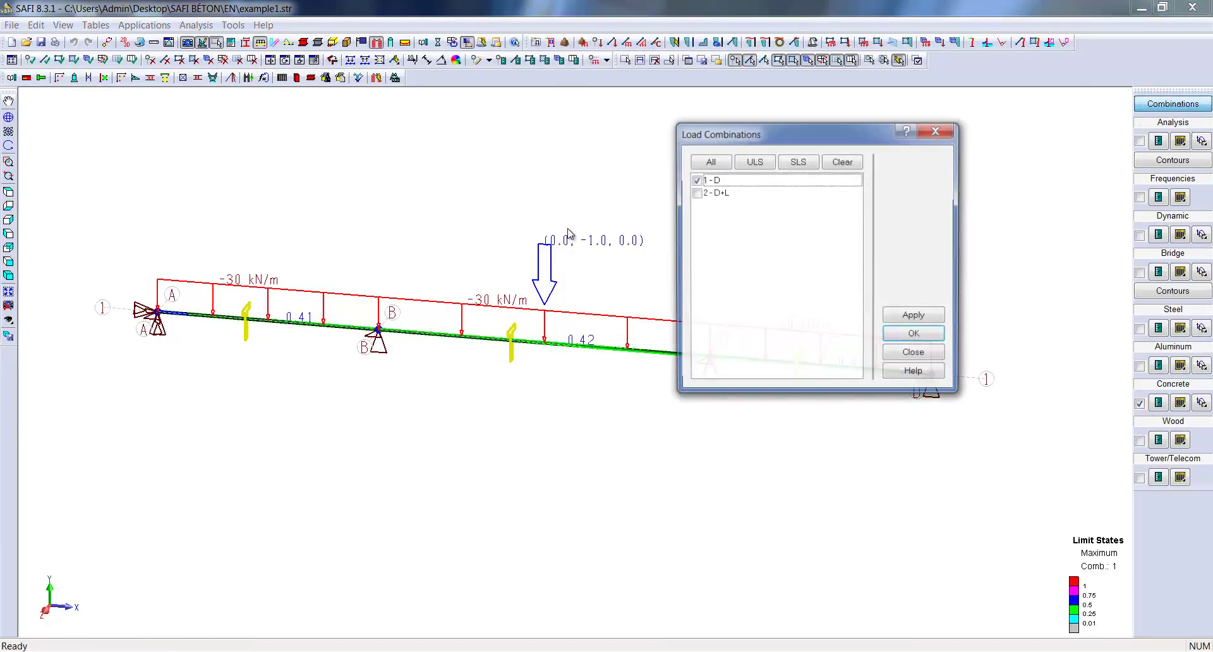
pyautogui.click(696, 193)
pyautogui.click(909, 335)
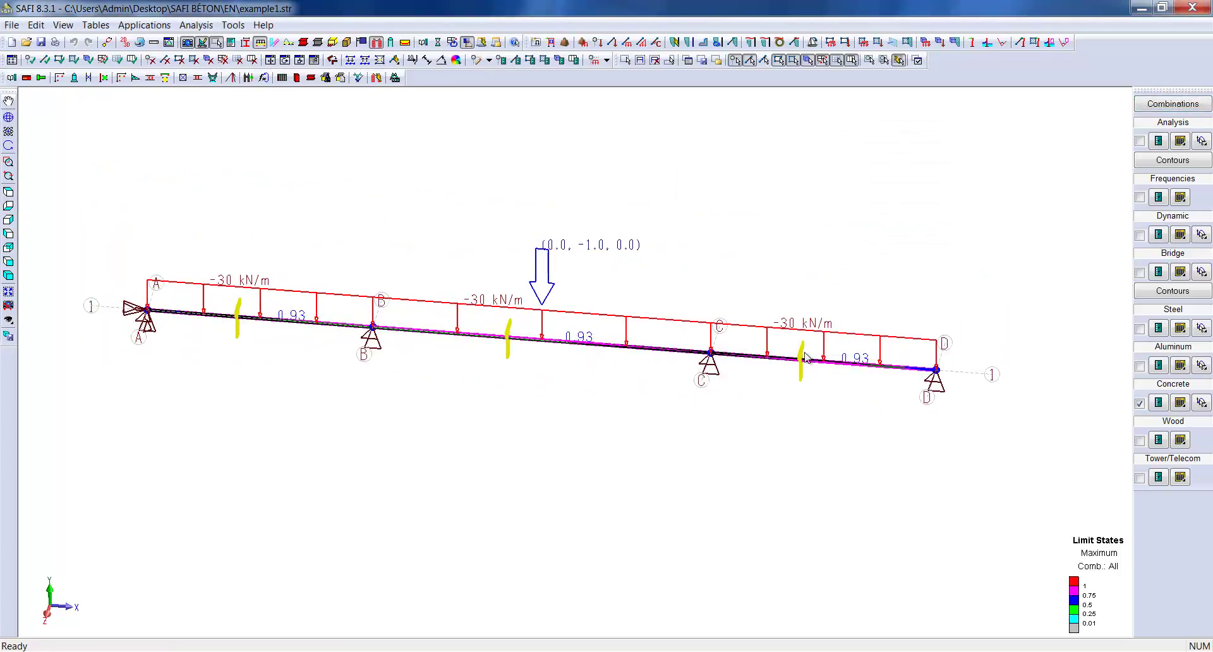
# Step: Display the Bending limit states for beam member 3, showing ratios of 0.93
pyautogui.click(1201, 403)
pyautogui.click(1100, 421)
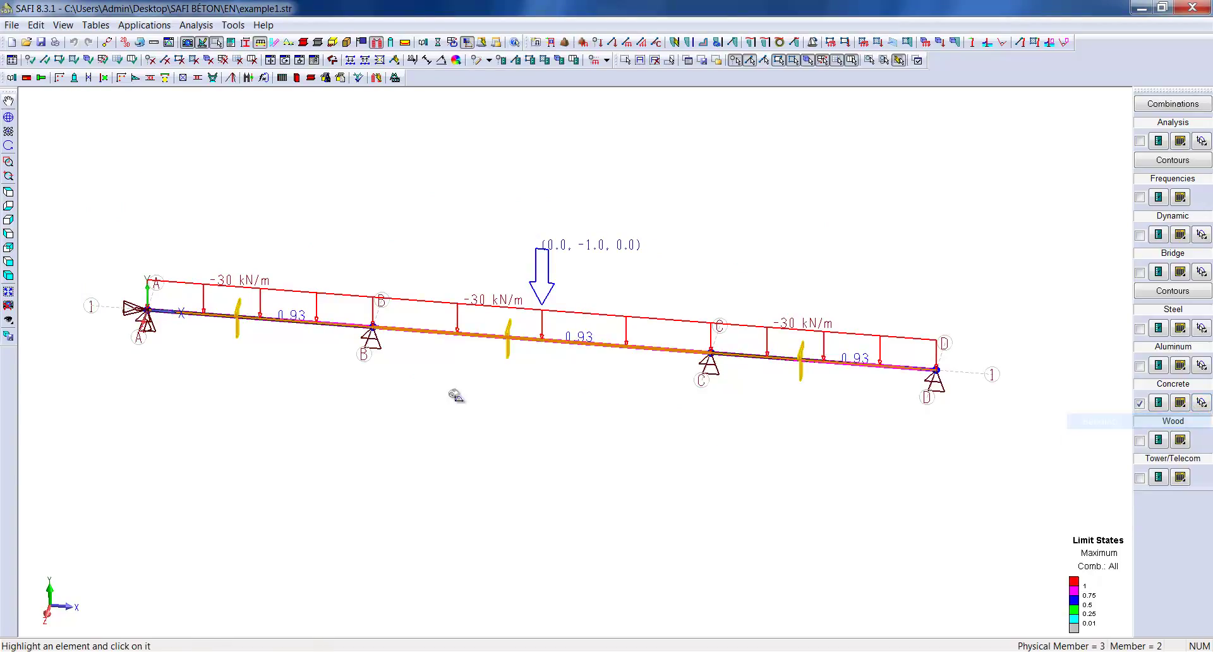
pyautogui.click(467, 346)
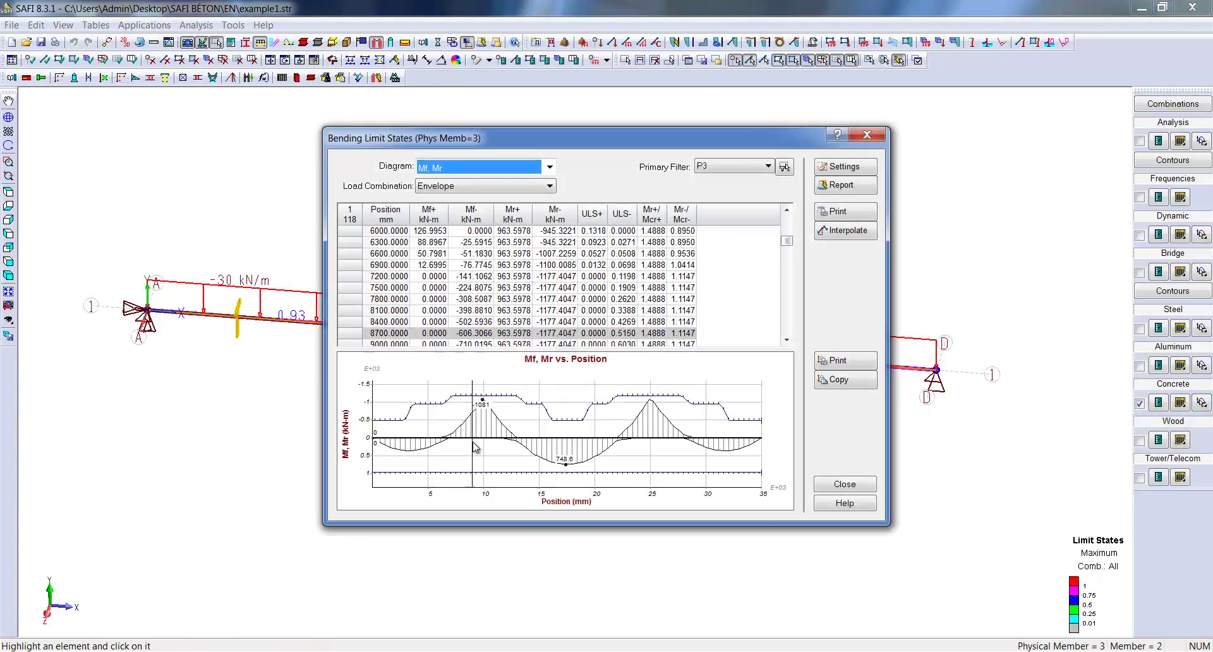